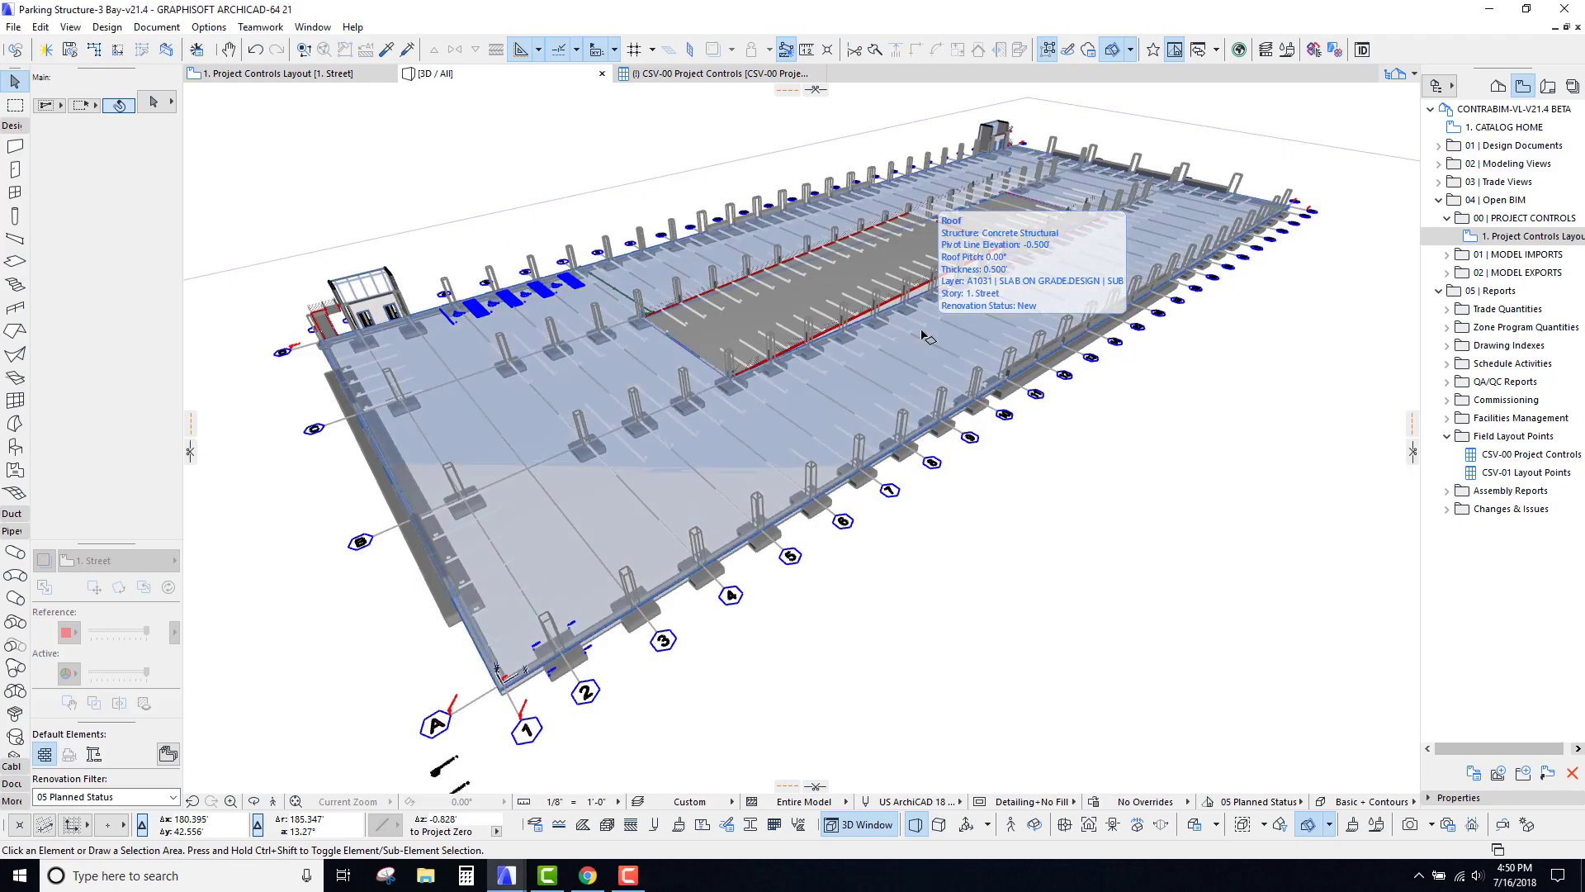
# Step: Open the Element ID Manager to look over its sorting criteria for objects, and close it without changing any IDs
pyautogui.keyDown('shift'); pyautogui.moveTo(923, 334); pyautogui.dragTo(1023, 521, button='middle'); pyautogui.keyUp('shift')
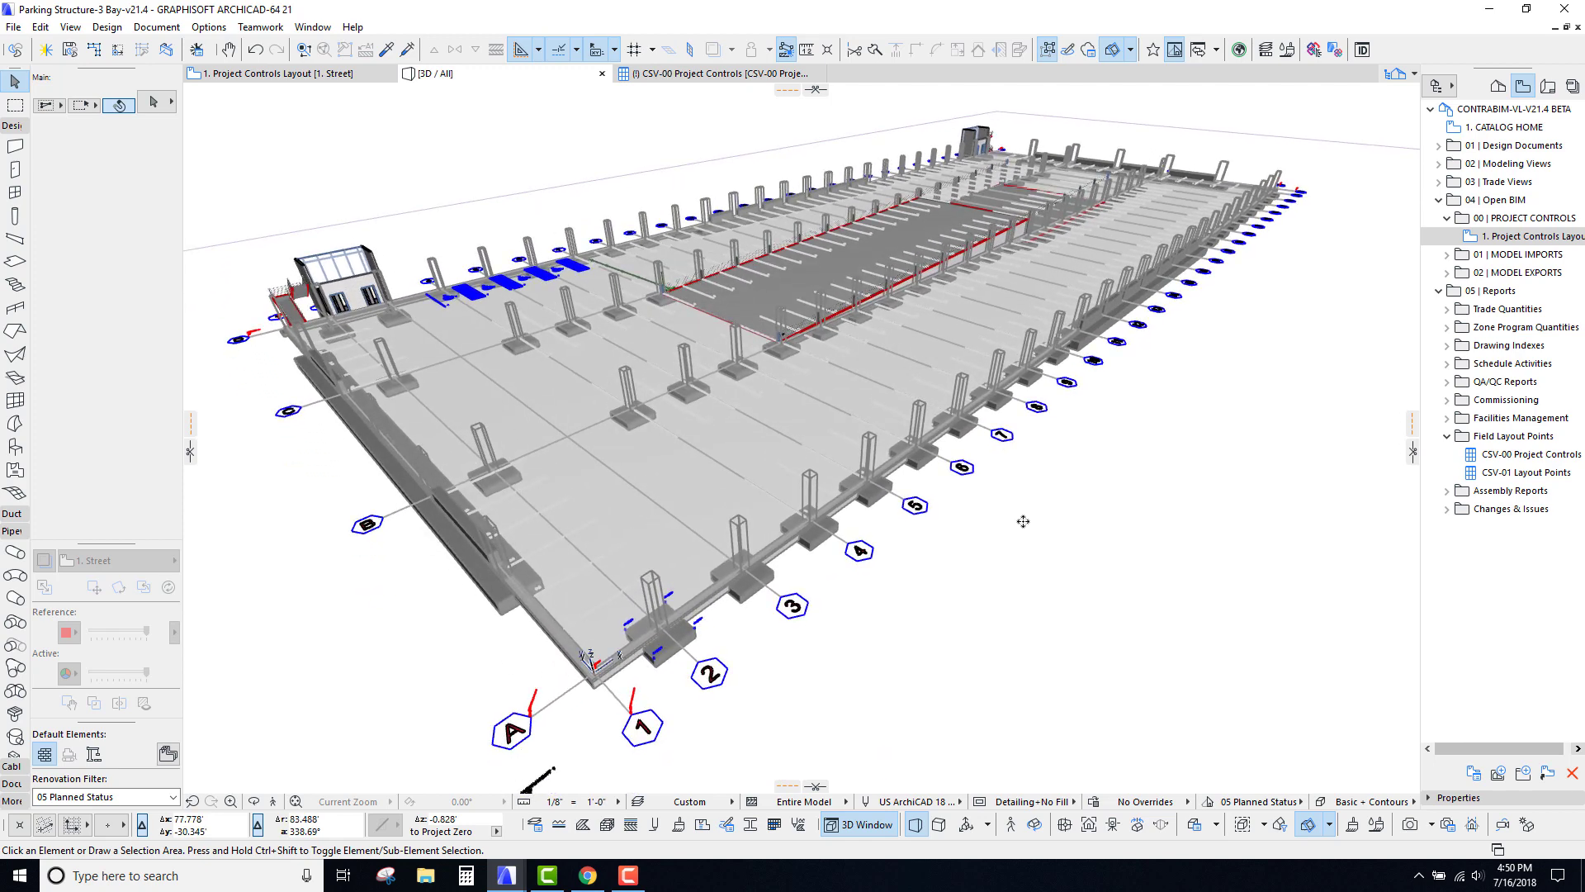
pyautogui.click(159, 27)
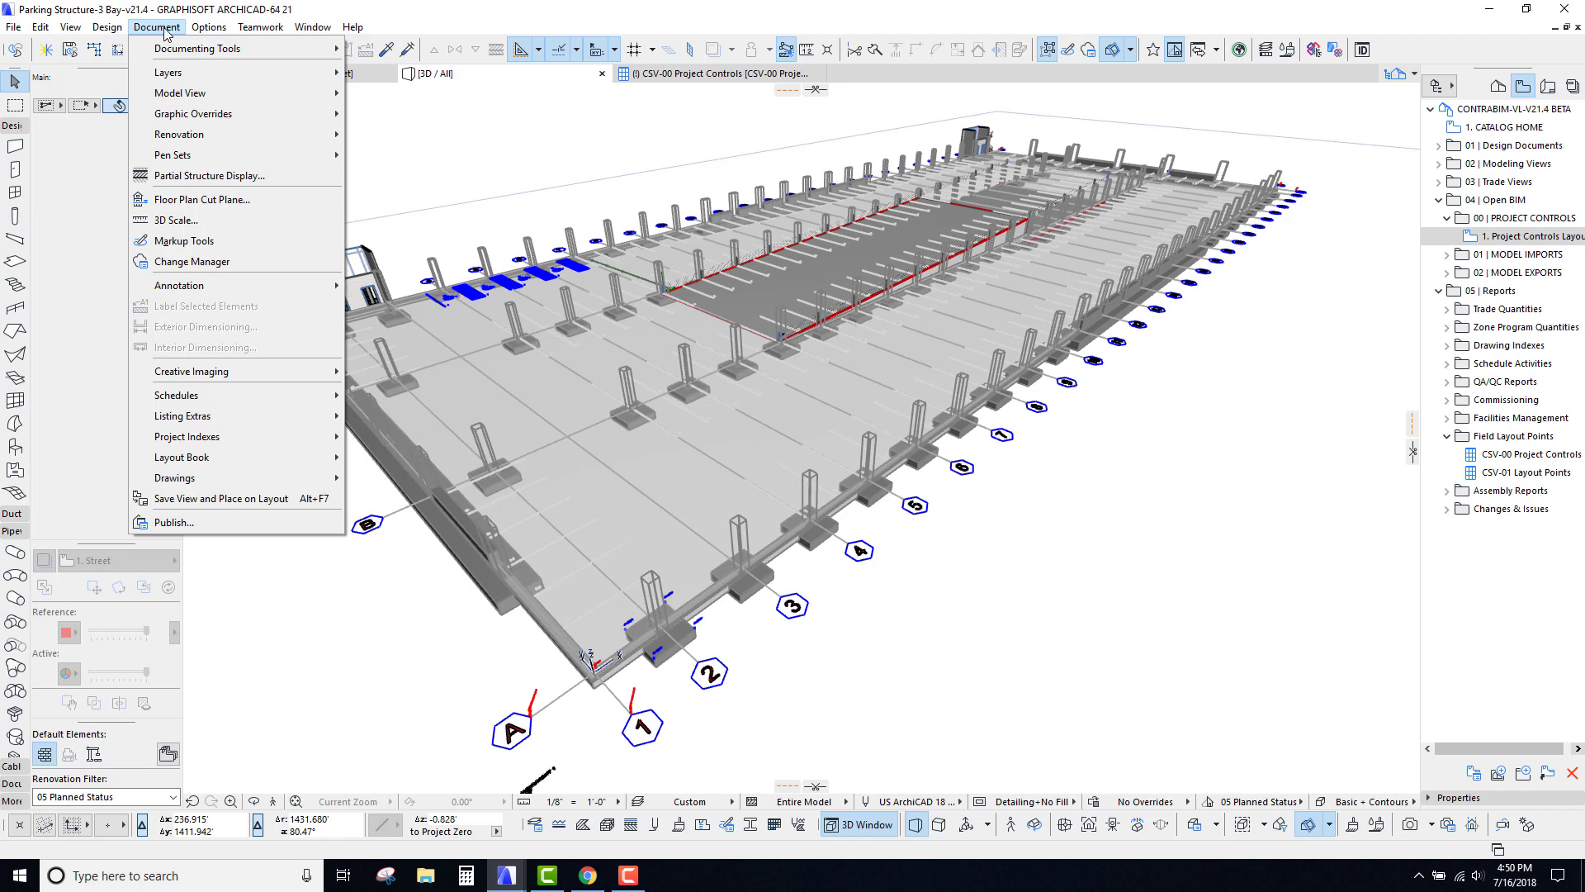
pyautogui.moveTo(281, 416)
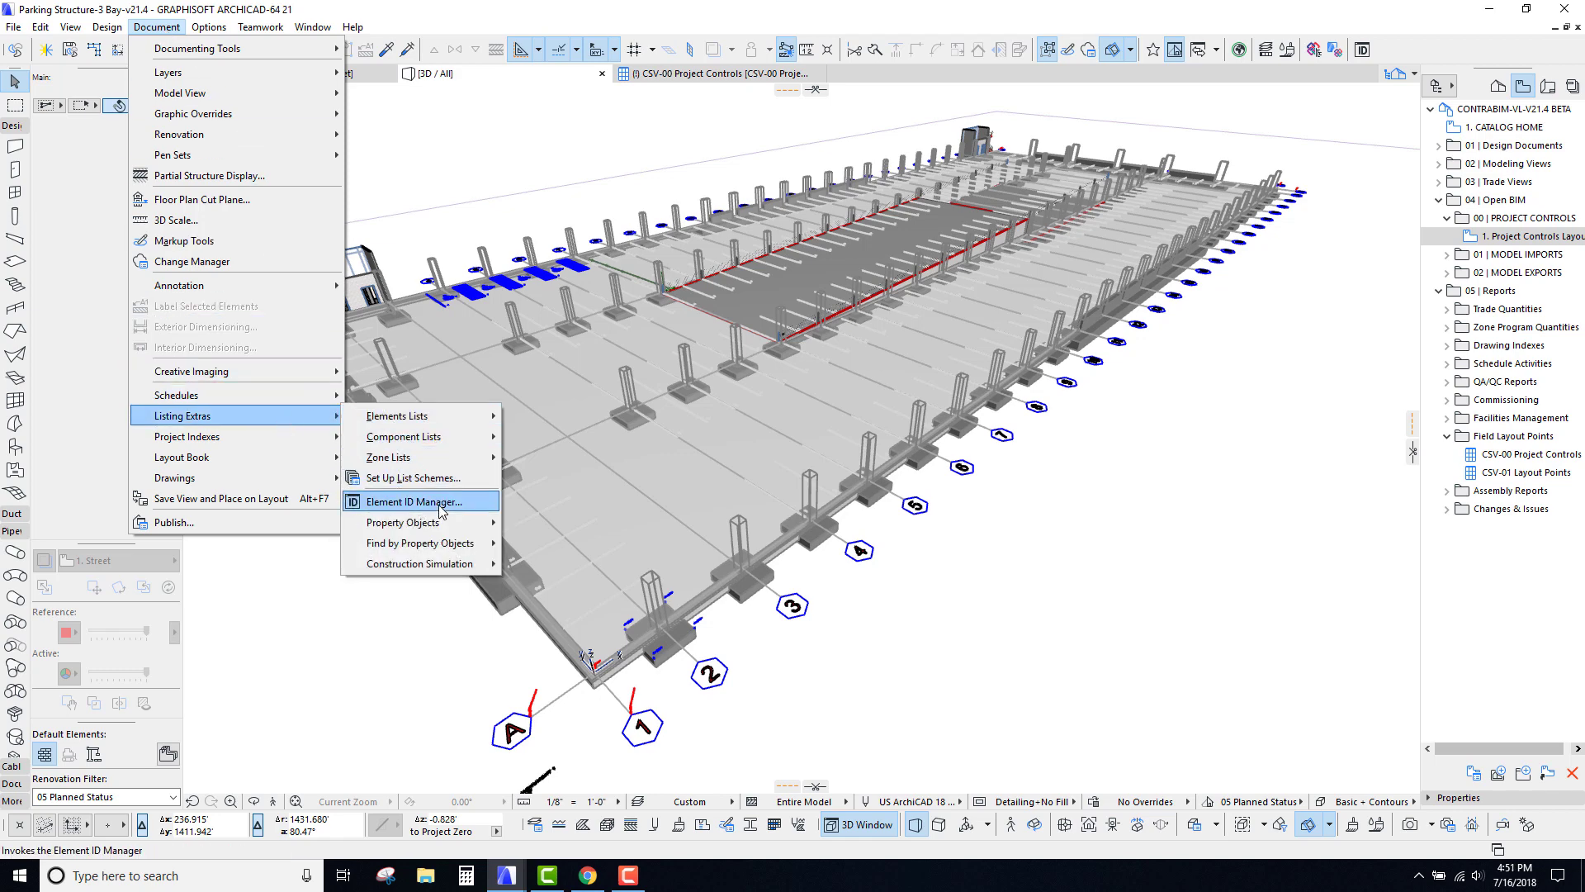
pyautogui.click(467, 501)
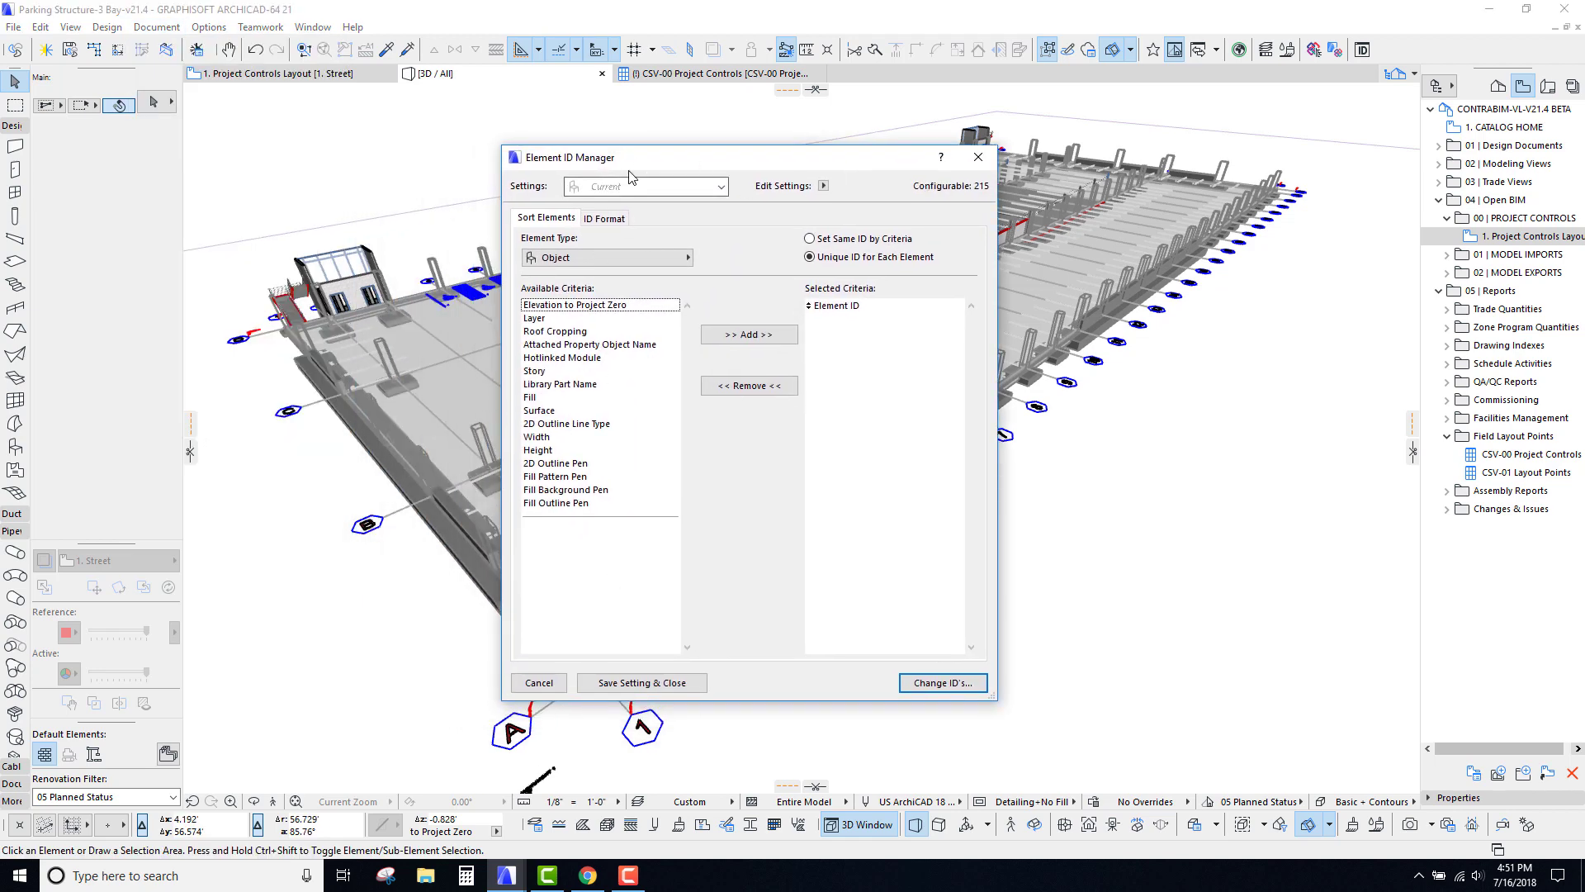
pyautogui.moveTo(650, 201); pyautogui.dragTo(718, 168)
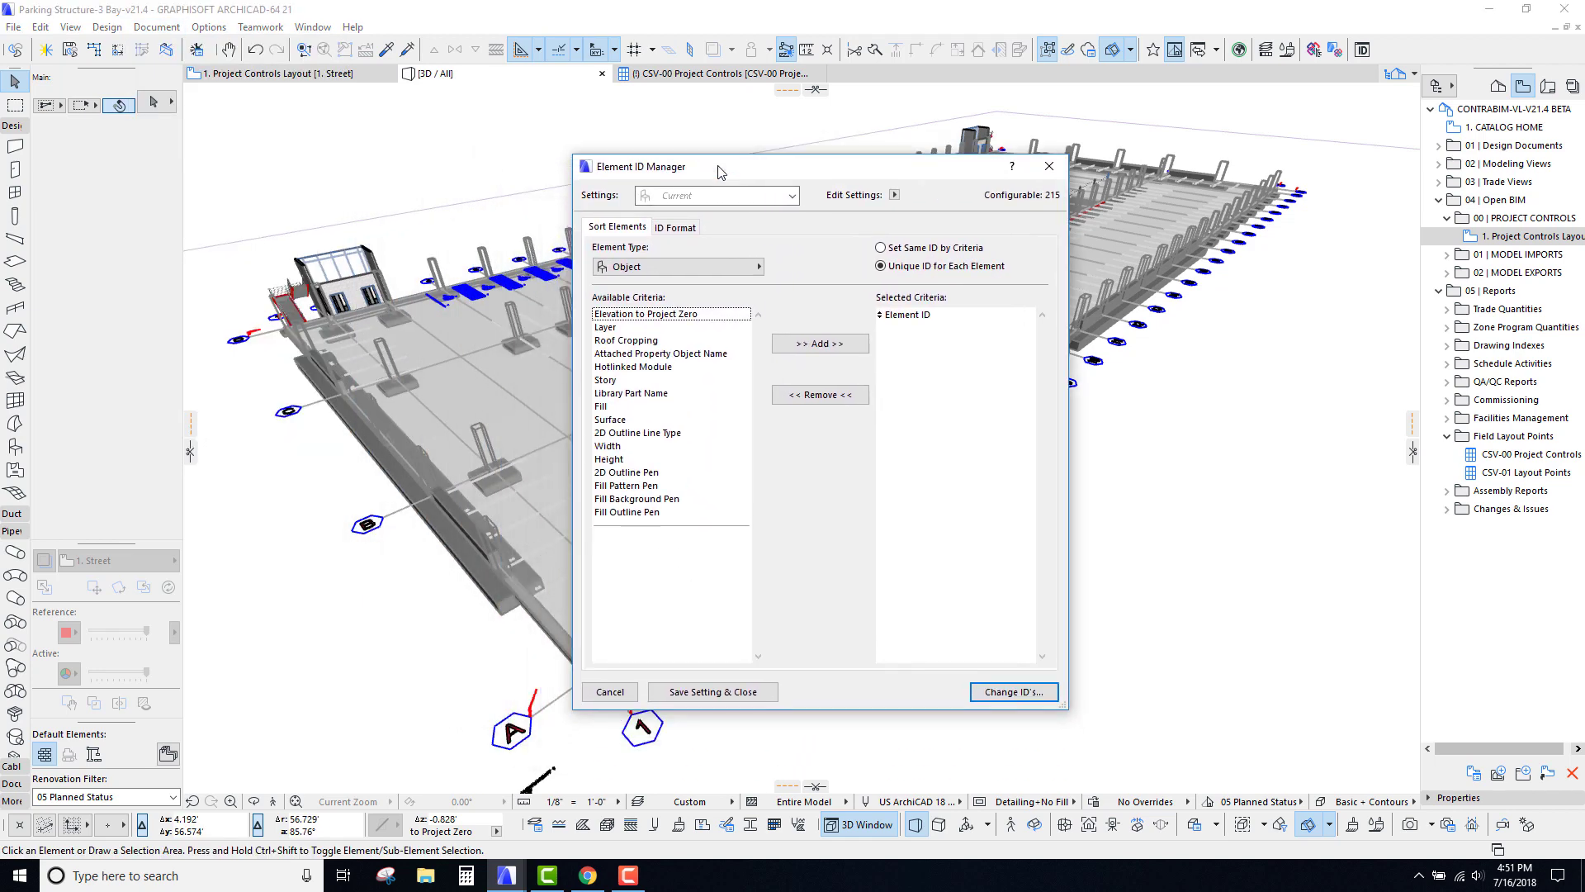
pyautogui.moveTo(752, 164); pyautogui.dragTo(824, 163)
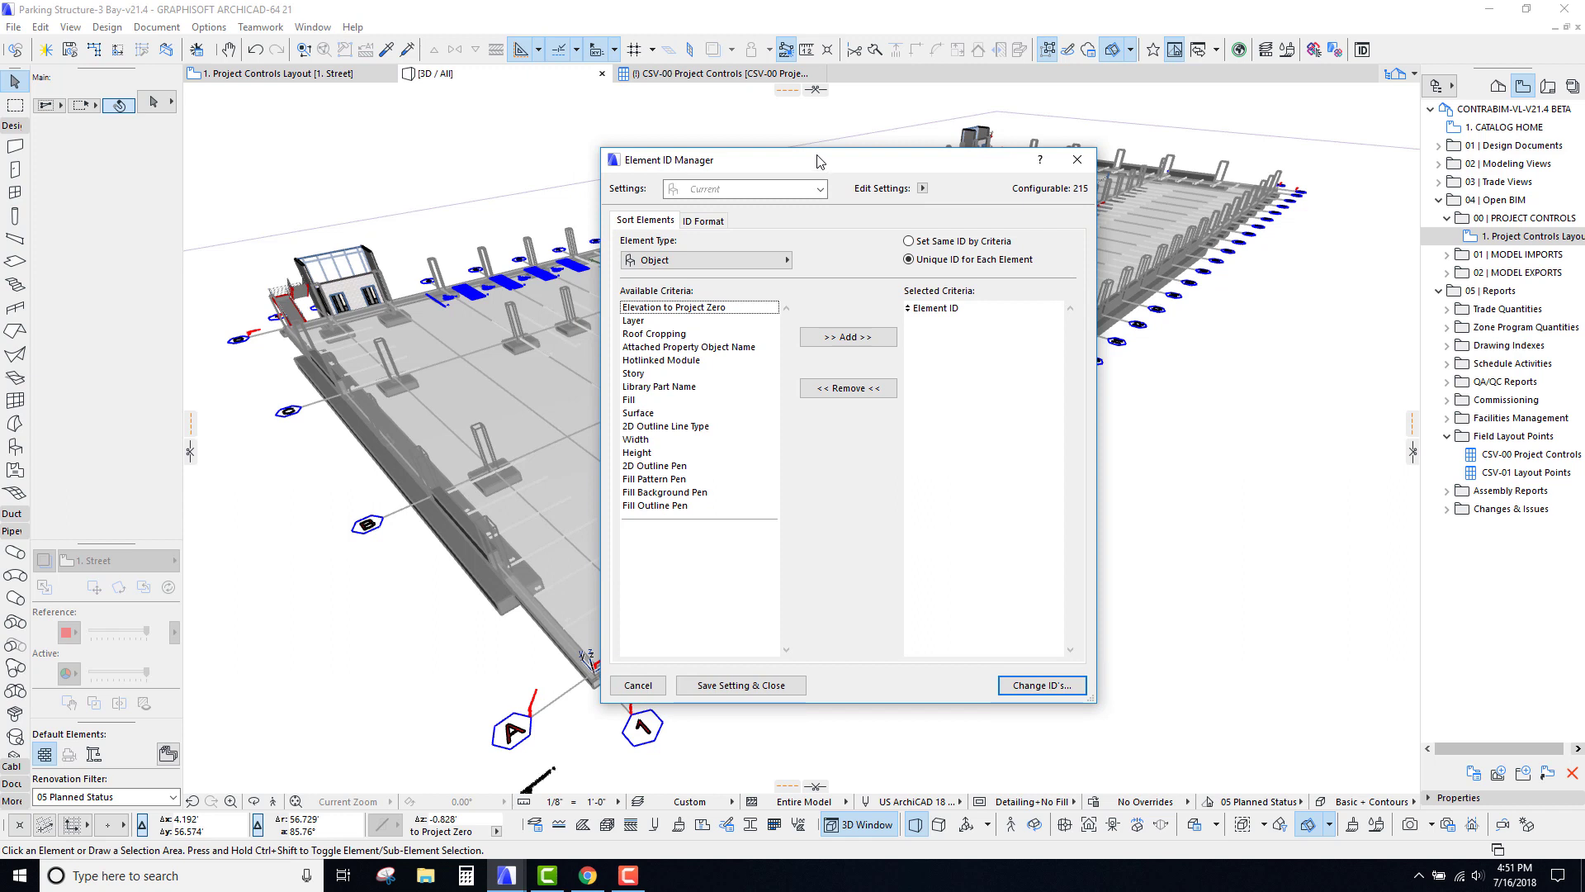
pyautogui.moveTo(906, 161); pyautogui.dragTo(813, 158)
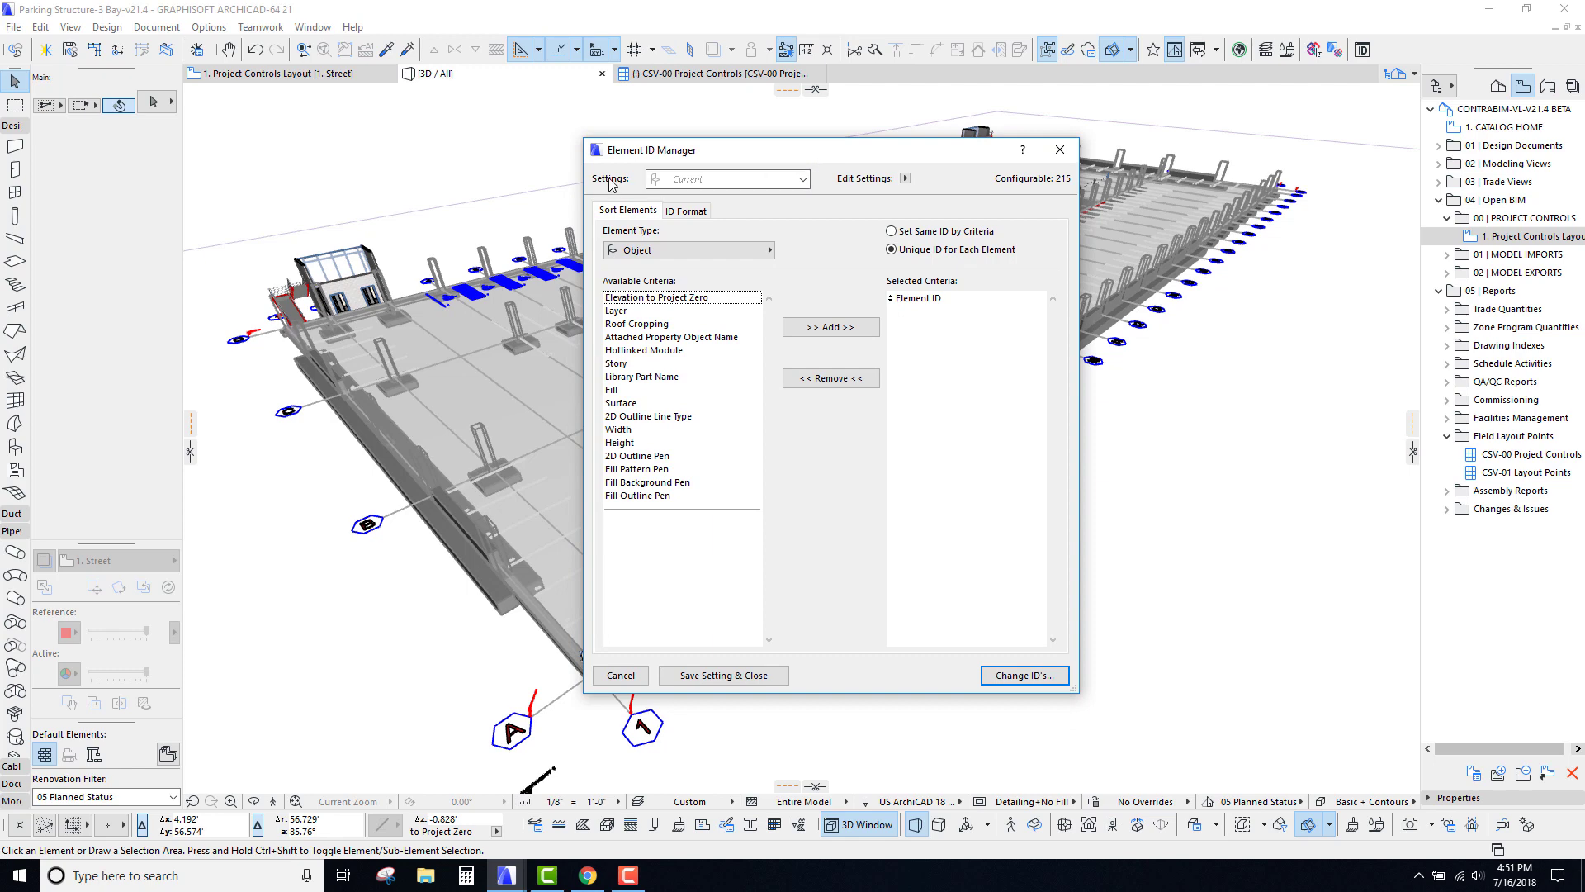
pyautogui.click(1060, 150)
# Step: Examine the GRID A01 control point and the foundation layout points around the nearby footing in the 3D model
pyautogui.moveTo(914, 341); pyautogui.dragTo(970, 369, button='middle')
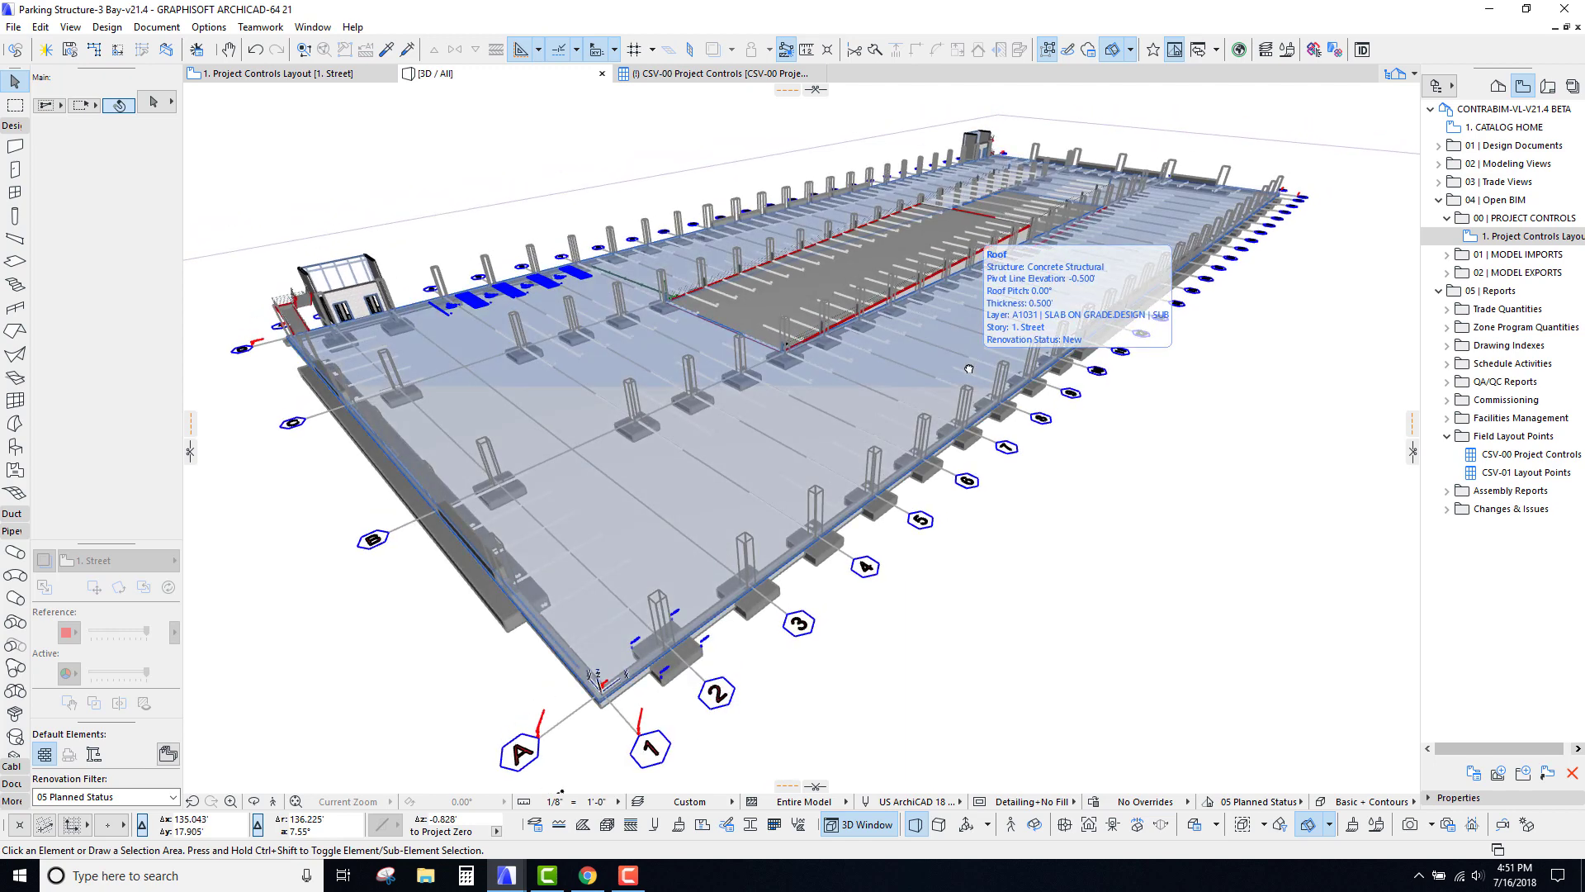
pyautogui.moveTo(925, 483); pyautogui.dragTo(902, 533)
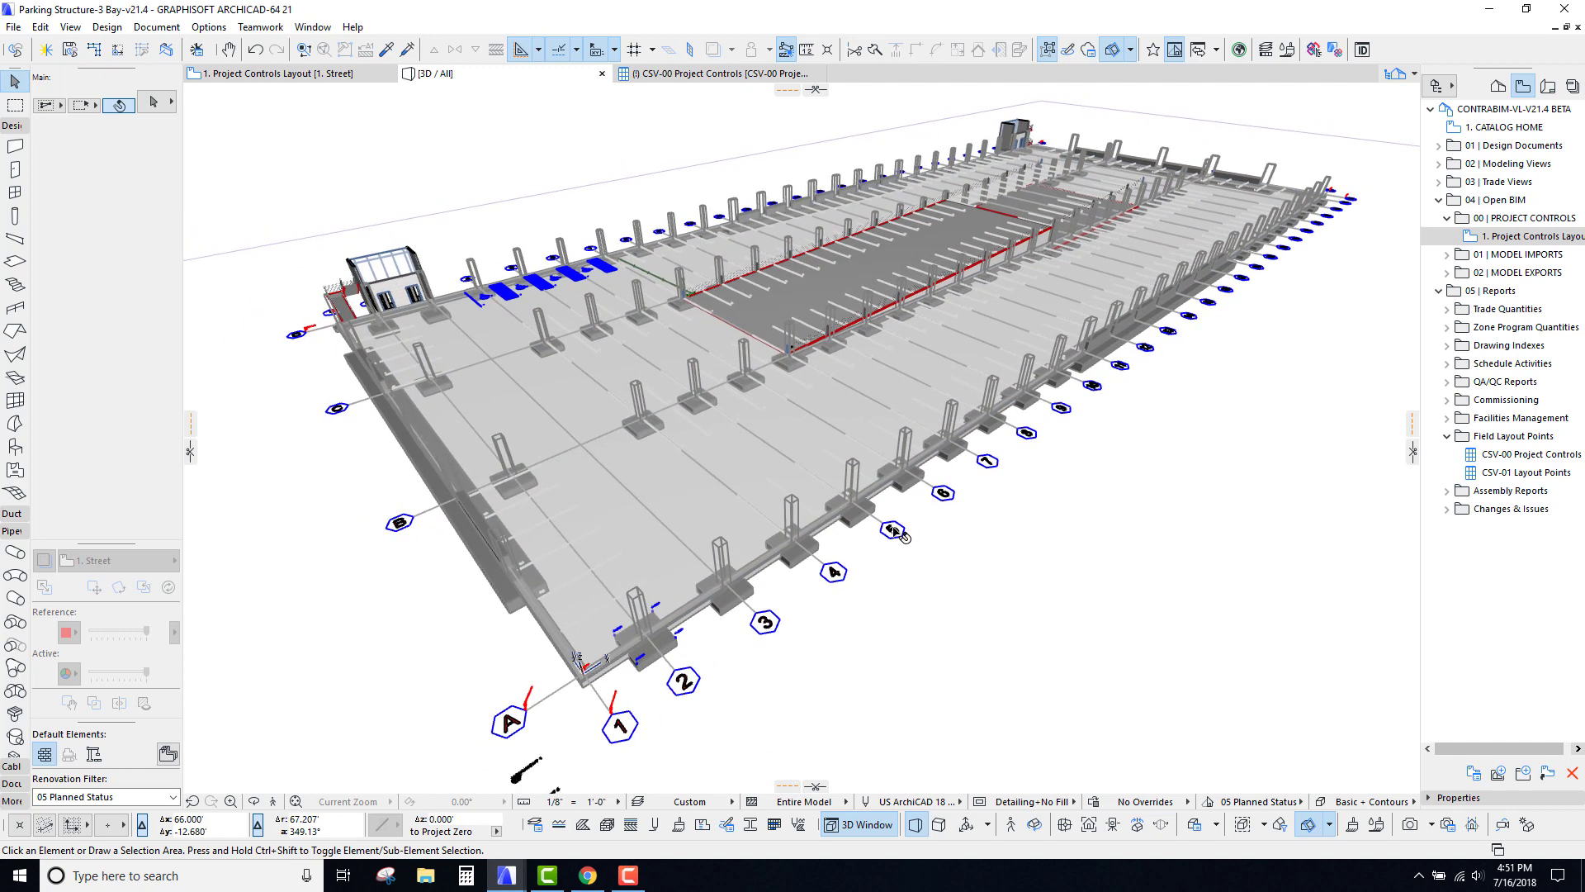
pyautogui.scroll(-1, 895, 533)
pyautogui.scroll(2, 895, 533)
pyautogui.scroll(5, 899, 532)
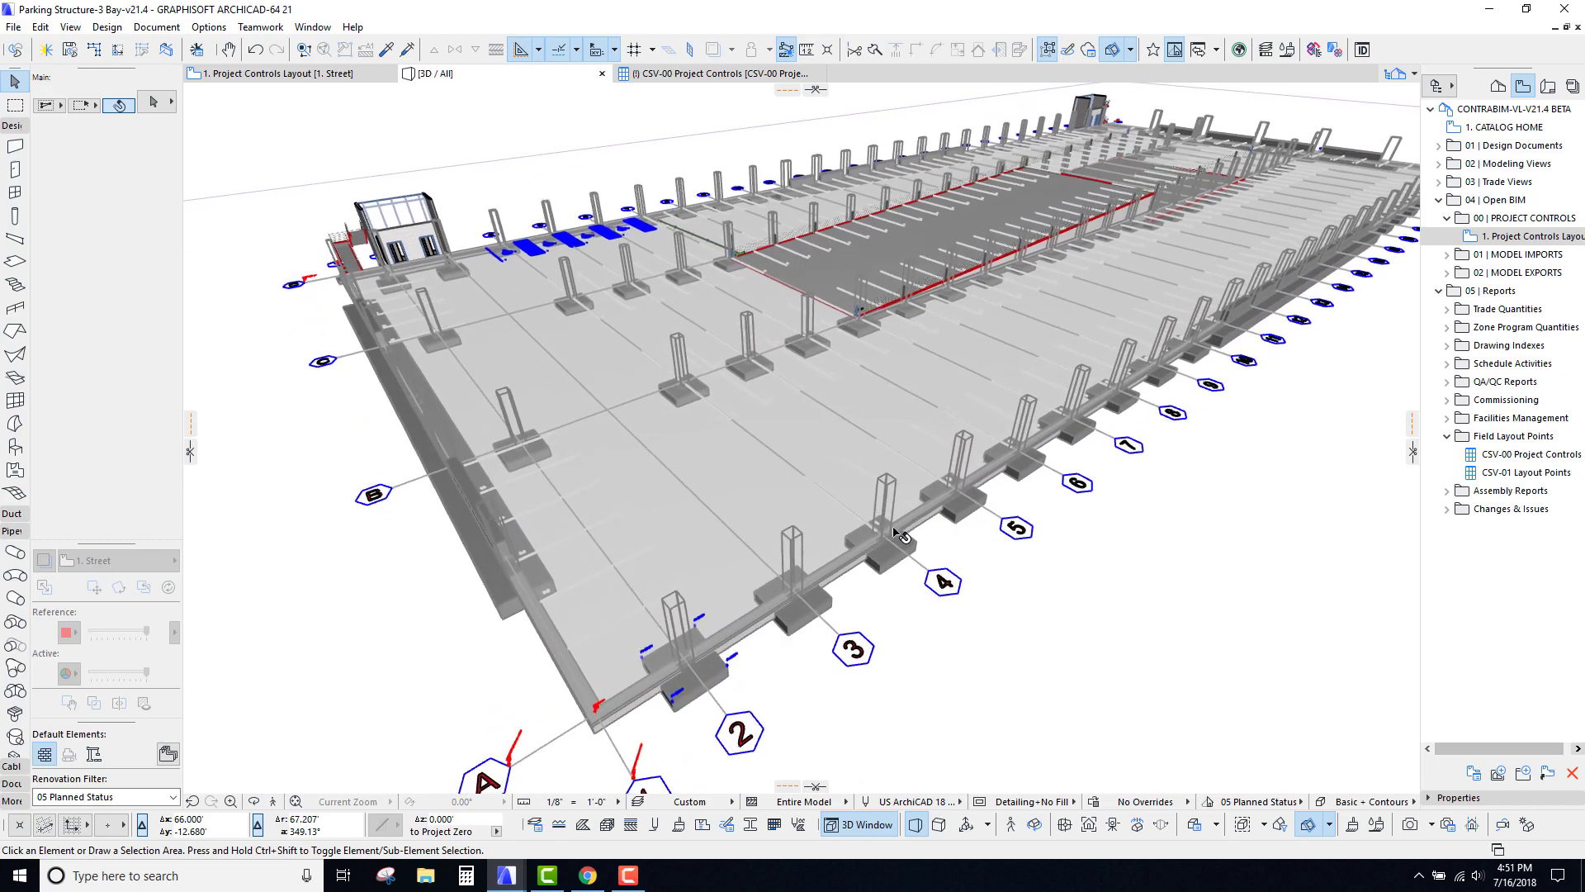
pyautogui.scroll(5, 899, 533)
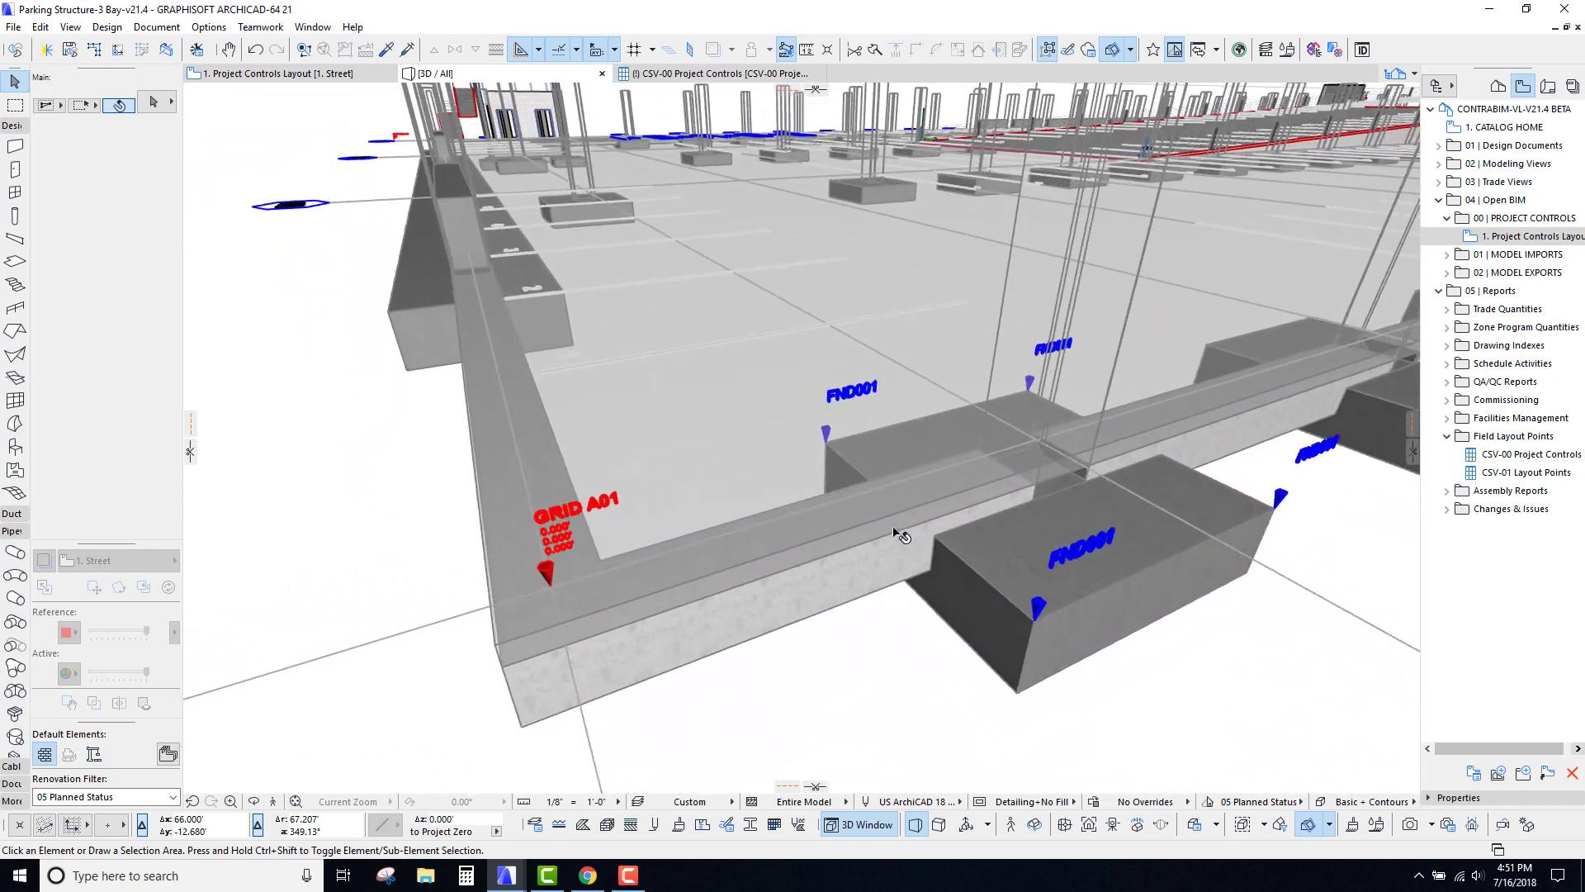
pyautogui.keyDown('shift'); pyautogui.moveTo(786, 469); pyautogui.dragTo(840, 438, button='middle'); pyautogui.keyUp('shift')
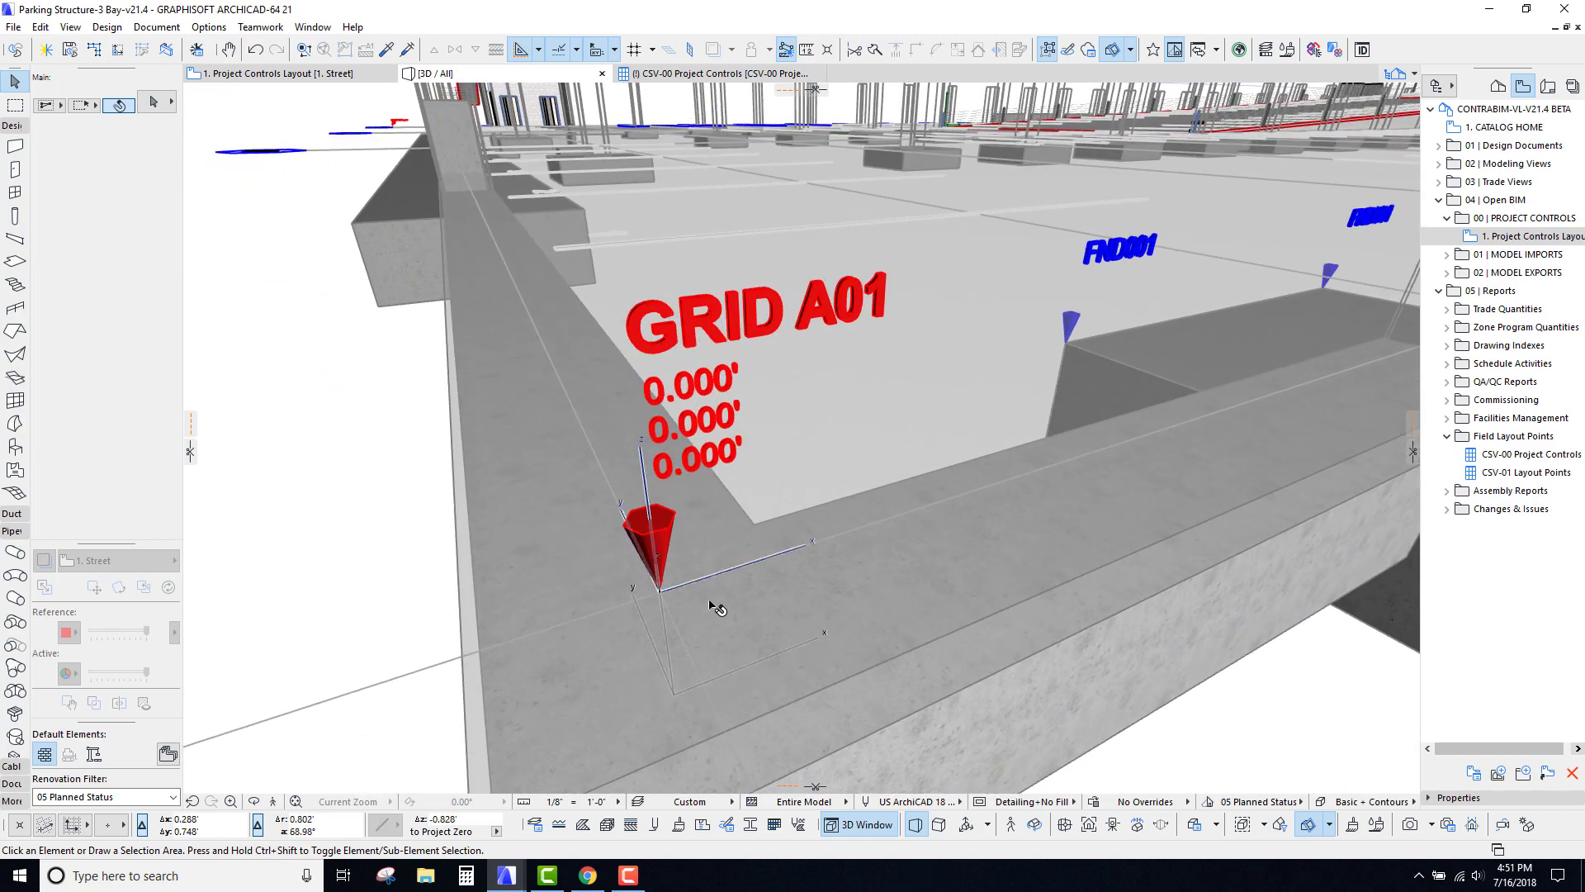
pyautogui.keyDown('shift'); pyautogui.moveTo(718, 595); pyautogui.dragTo(619, 578, button='middle'); pyautogui.keyUp('shift')
pyautogui.keyDown('shift'); pyautogui.moveTo(922, 484); pyautogui.dragTo(1189, 331, button='middle'); pyautogui.keyUp('shift')
pyautogui.scroll(-4, 1183, 330)
pyautogui.scroll(6, 1182, 330)
pyautogui.scroll(5, 1182, 330)
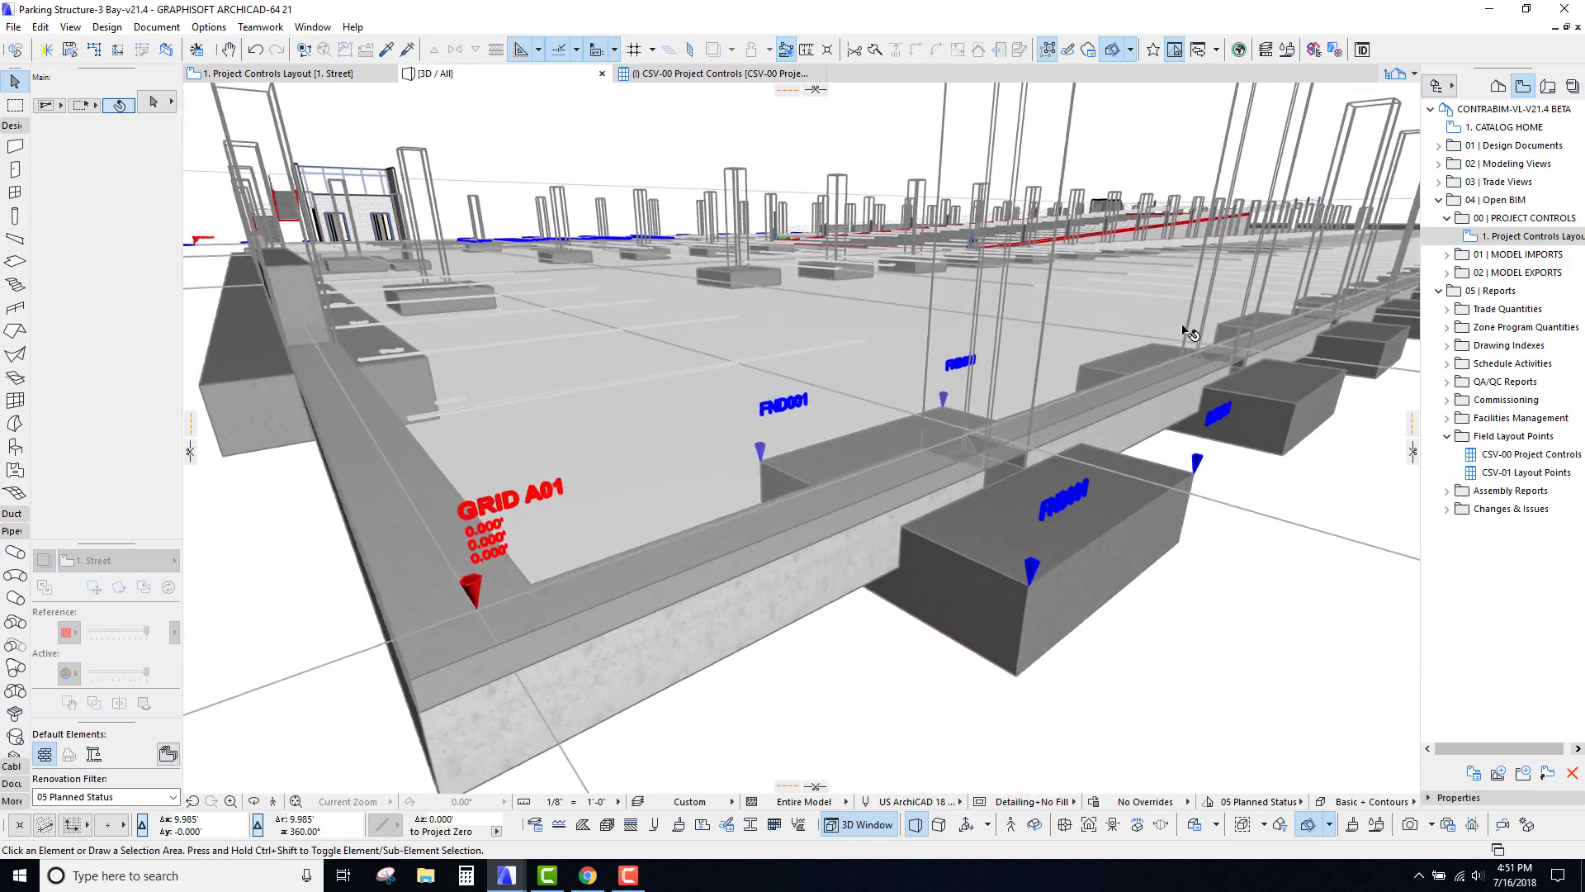
pyautogui.scroll(-2, 1182, 330)
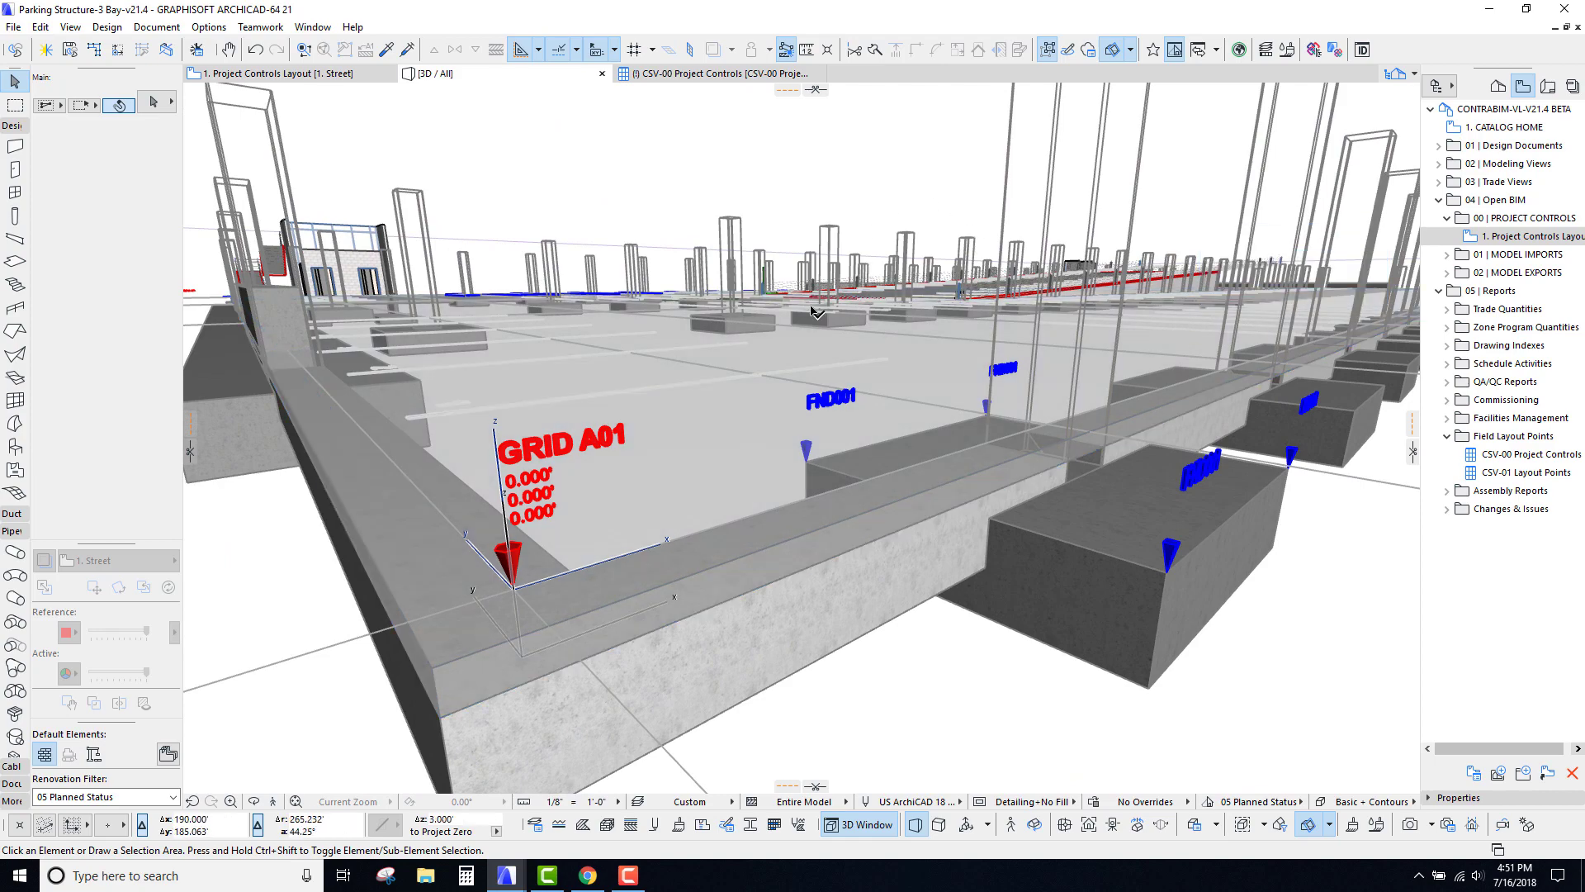
pyautogui.moveTo(806, 354)
pyautogui.keyDown('shift'); pyautogui.mouseDown(button='middle')
pyautogui.moveTo(780, 359)
pyautogui.moveTo(809, 351)
pyautogui.moveTo(793, 355)
pyautogui.mouseUp(button='middle'); pyautogui.keyUp('shift')
# Step: On the project controls floor plan, copy the GRID A01 point from grid intersection A-1 to A-2
pyautogui.press('F2')
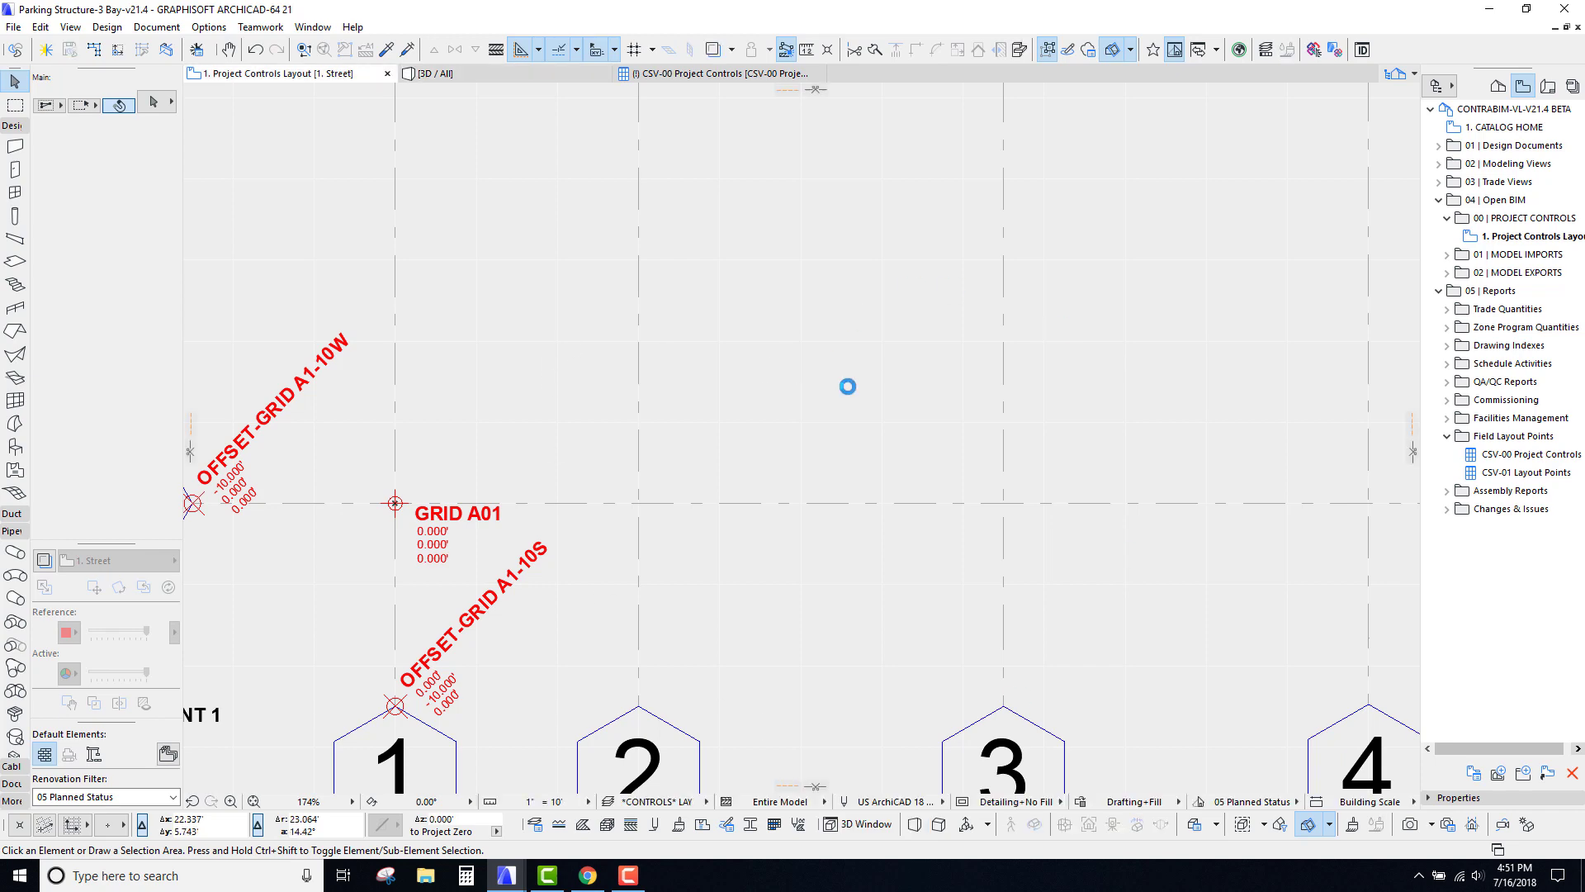
pyautogui.scroll(-9, 868, 353)
pyautogui.moveTo(1147, 242); pyautogui.dragTo(743, 474, button='middle')
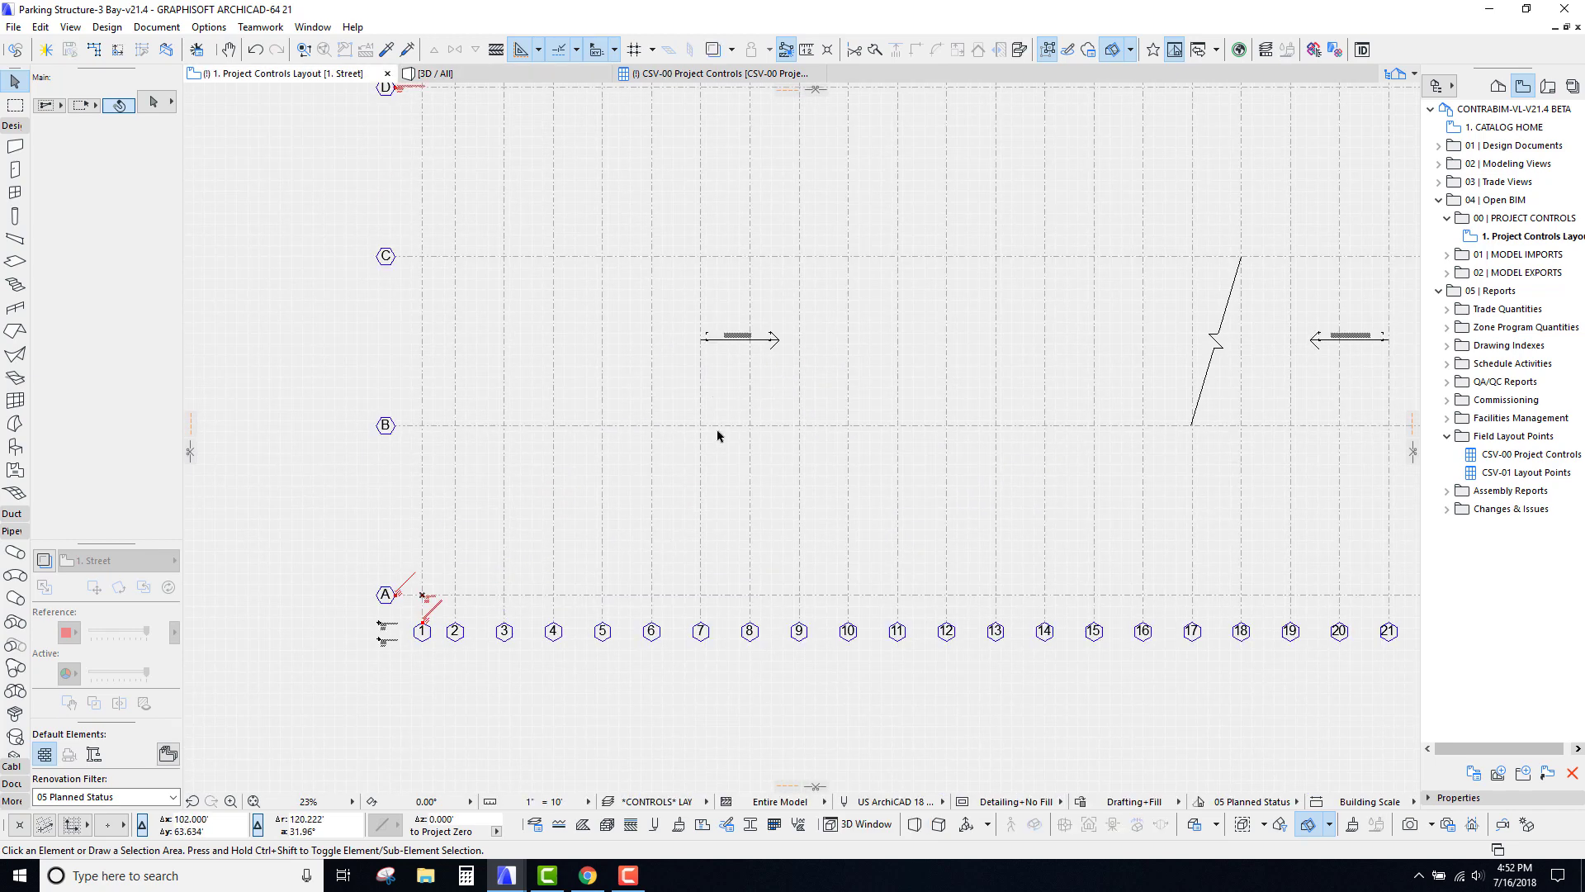
pyautogui.scroll(10, 673, 380)
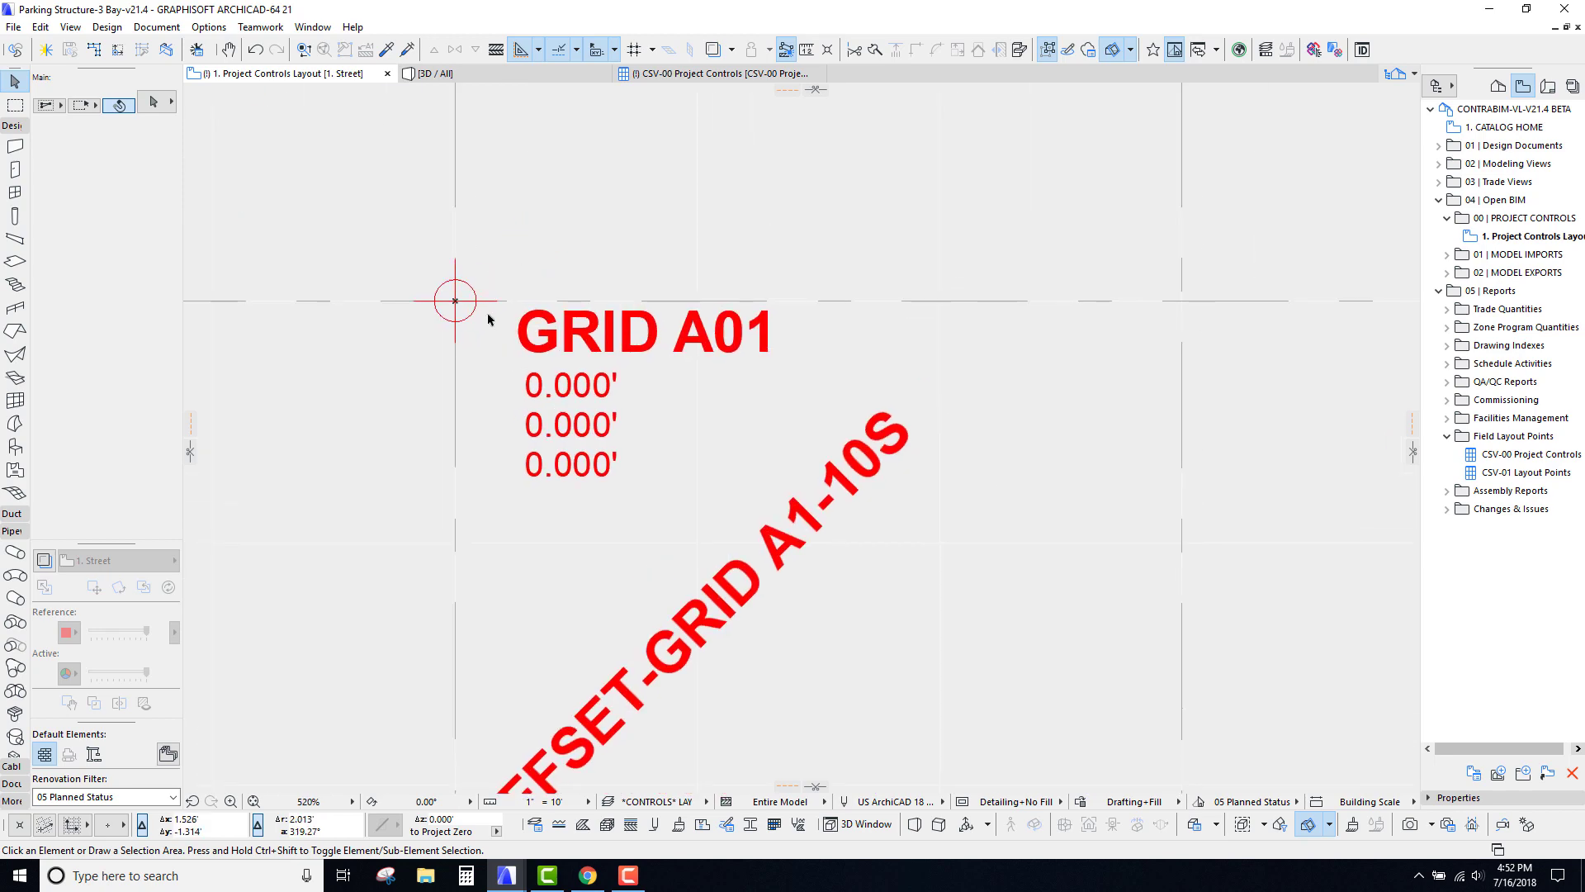
pyautogui.click(456, 303)
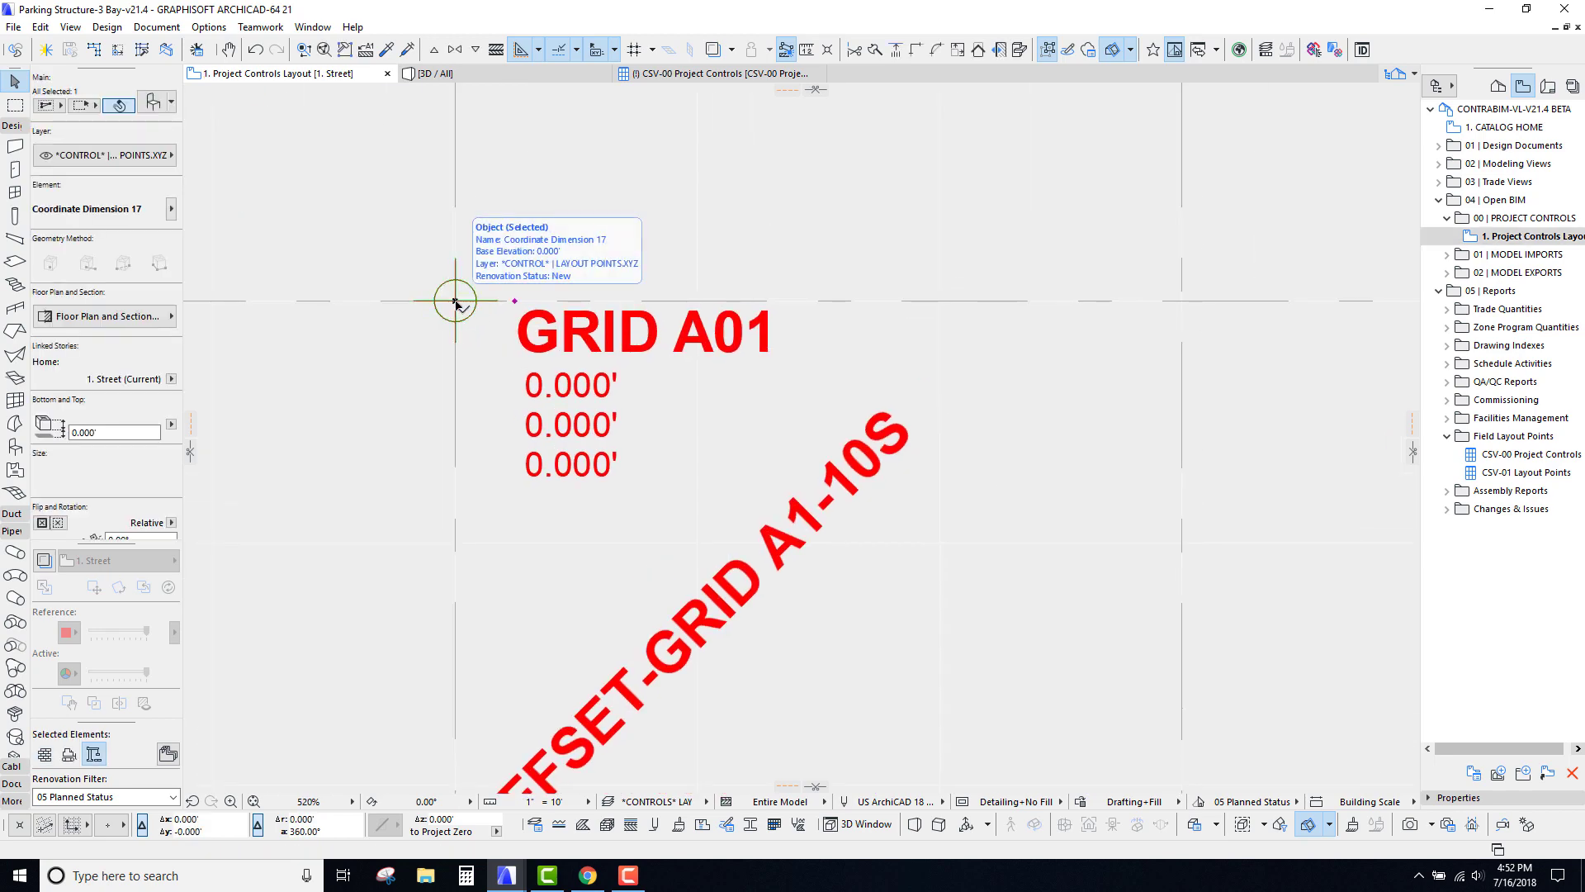
pyautogui.hotkey('ctrl', 'shift', 'd')
pyautogui.click(455, 302)
pyautogui.scroll(-4, 539, 372)
pyautogui.moveTo(740, 363); pyautogui.dragTo(688, 387, button='middle')
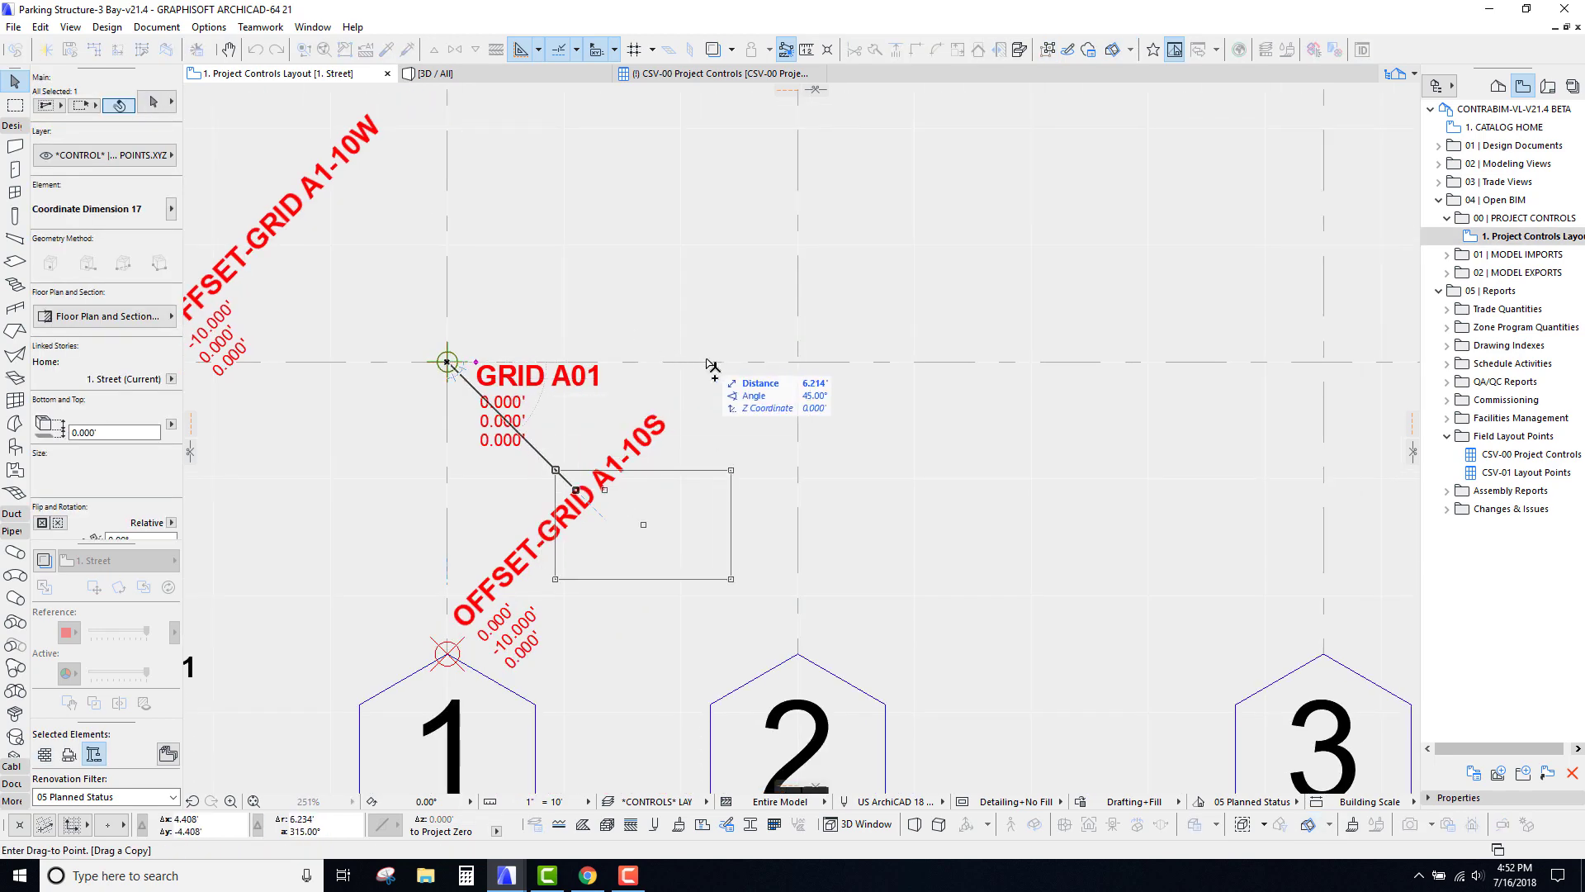
pyautogui.click(798, 362)
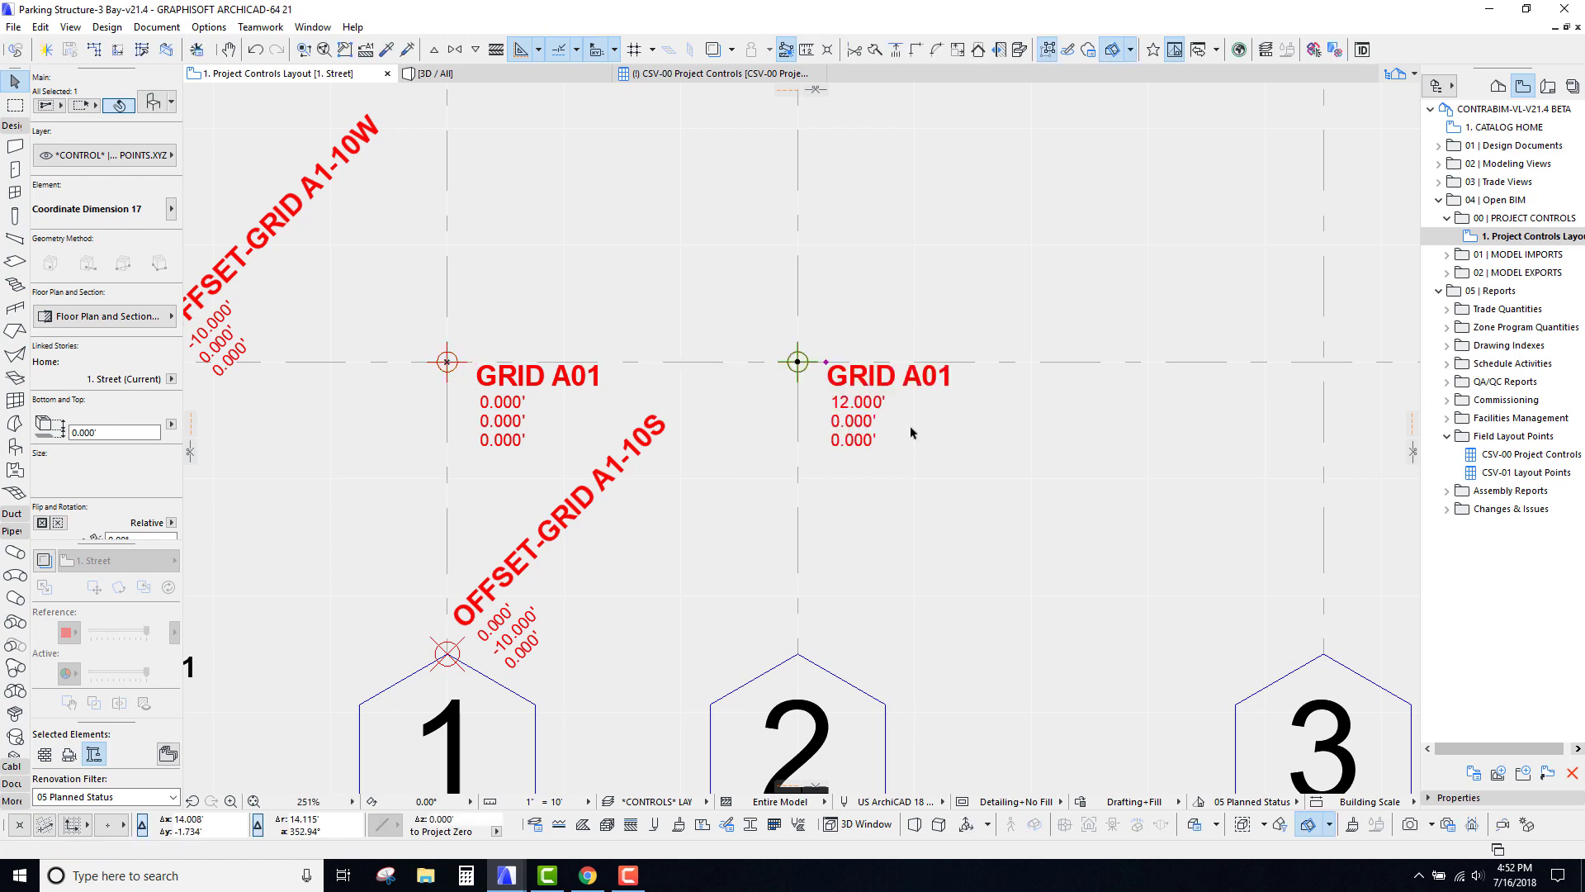
# Step: Try renumbering the element ID of the copied point at A-2 with a 2, and undo the change
pyautogui.moveTo(916, 433); pyautogui.dragTo(917, 408, button='middle')
pyautogui.scroll(-5, 64, 407)
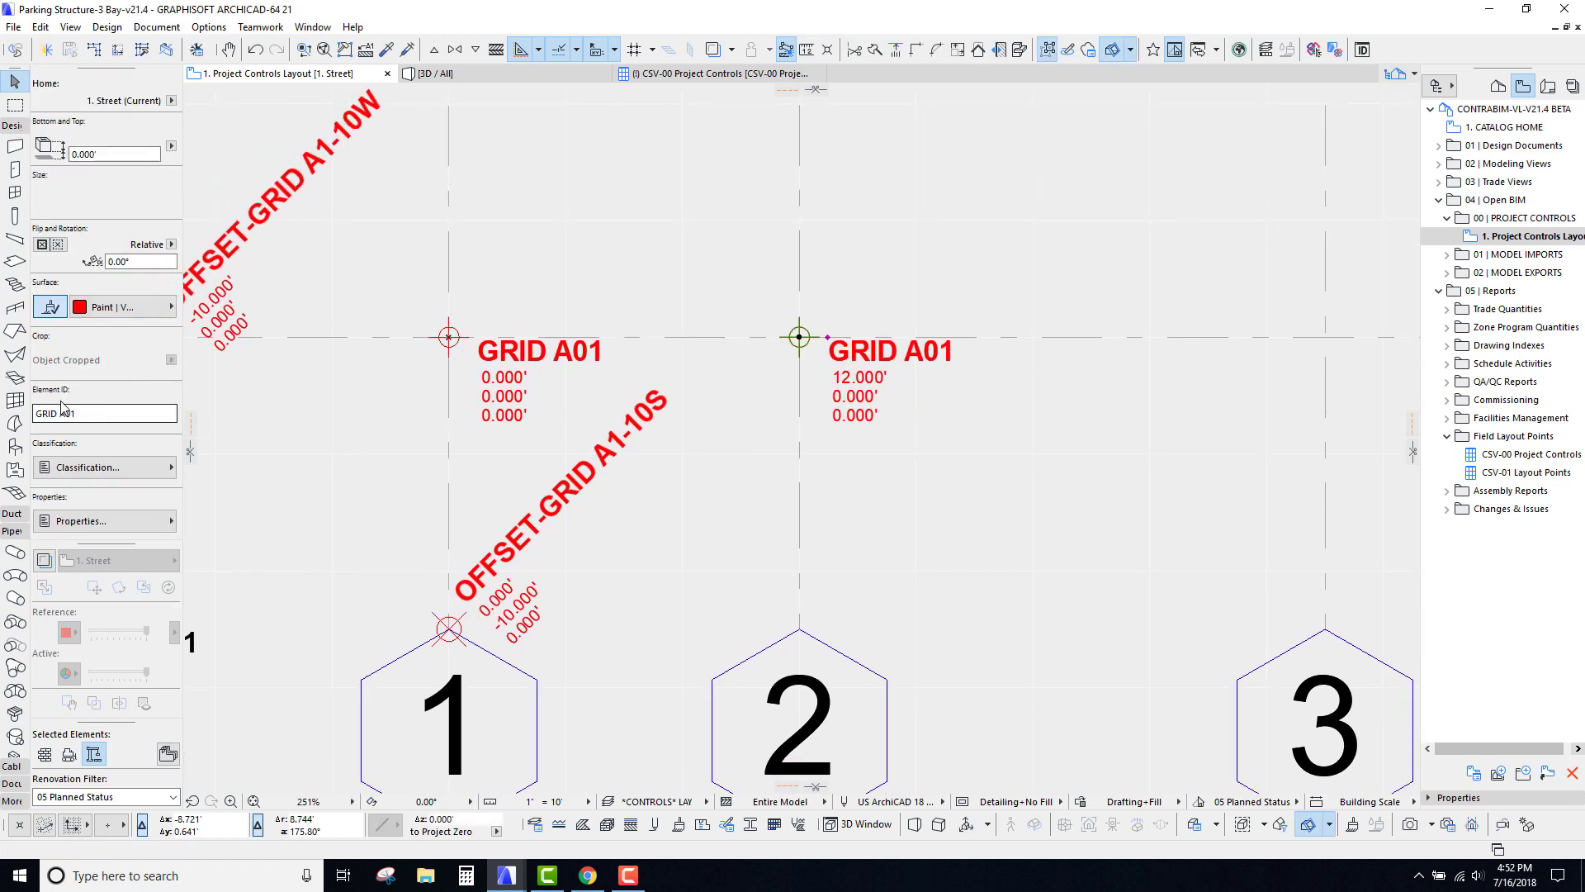
pyautogui.click(86, 415)
pyautogui.write('2')
pyautogui.press('Return')
pyautogui.hotkey('ctrl', 'z')
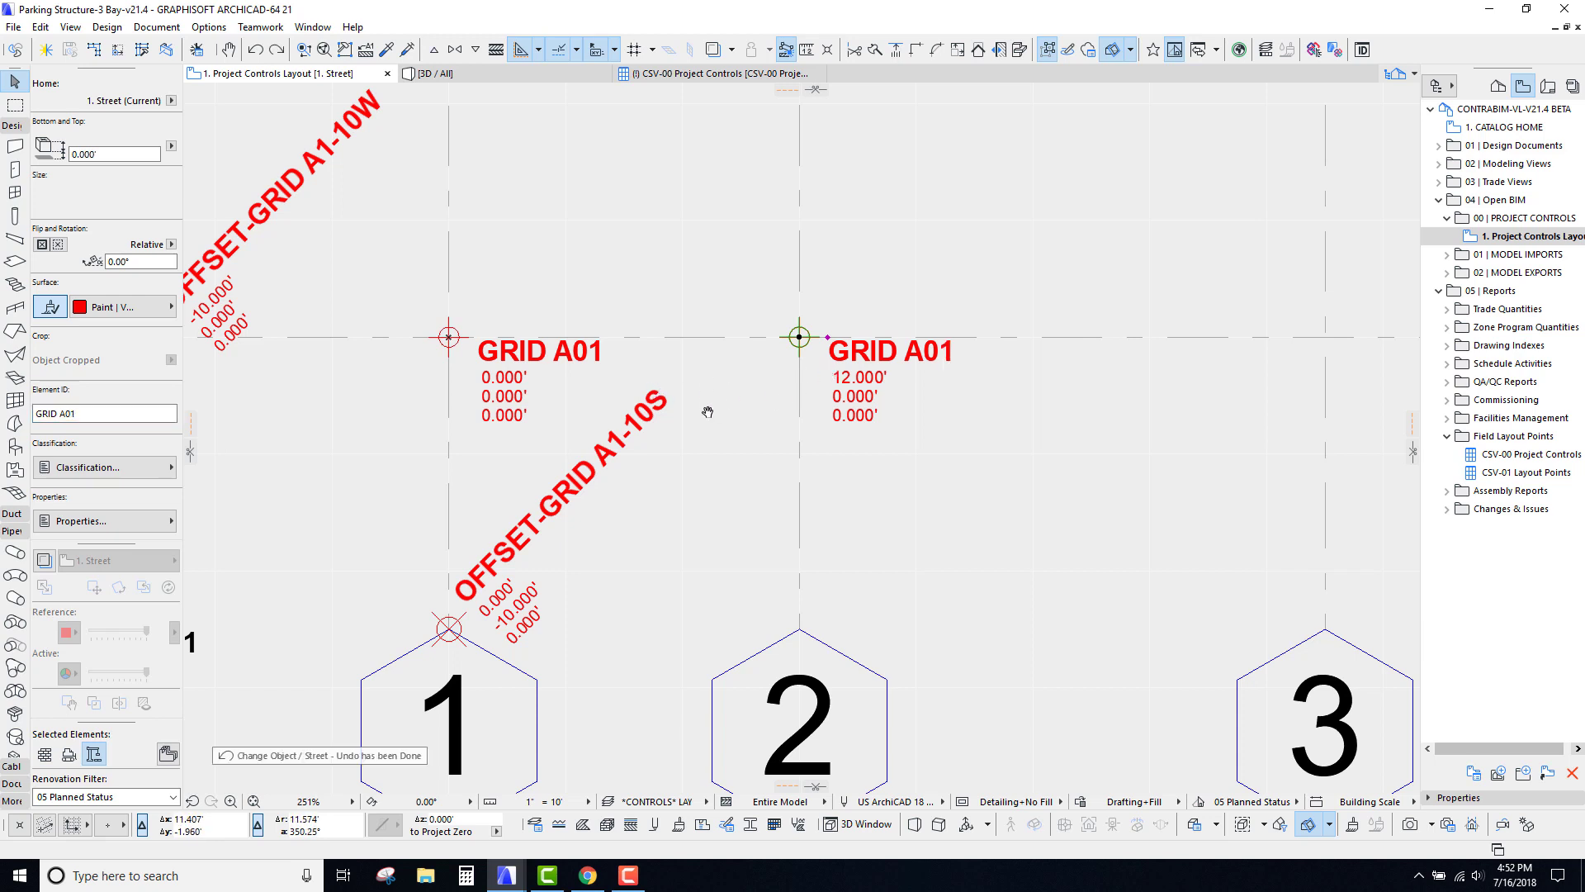
# Step: Copy the point at grid intersection A-2 to A-3 and clear the selection
pyautogui.hotkey('ctrl', 'd')
pyautogui.click(707, 354)
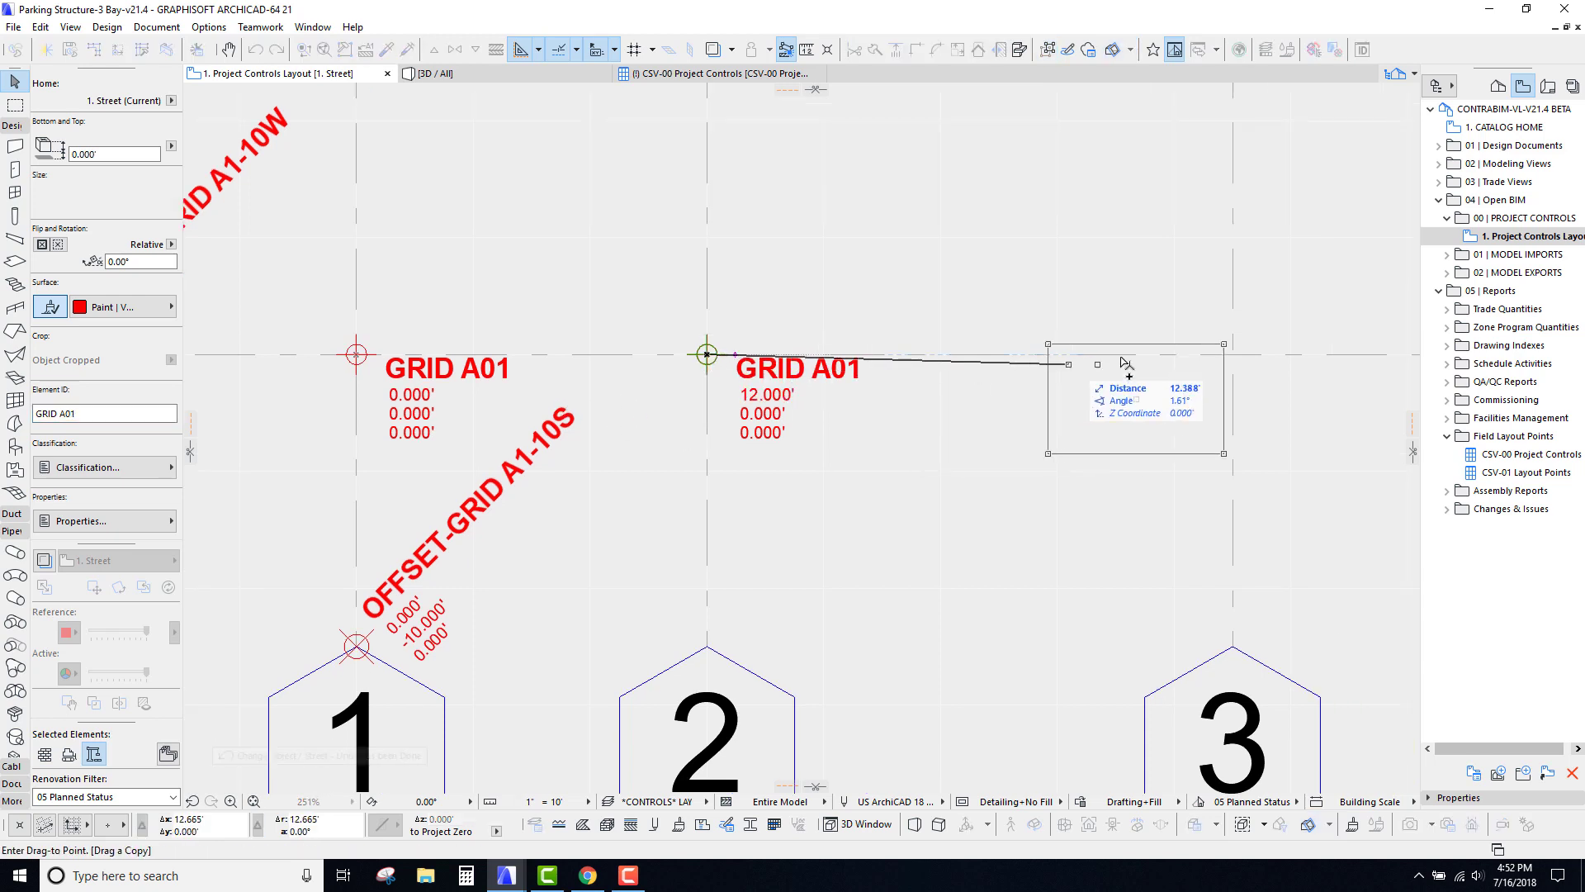
pyautogui.click(1232, 354)
pyautogui.scroll(-2, 1050, 389)
pyautogui.moveTo(1051, 389); pyautogui.dragTo(930, 416, button='middle')
pyautogui.press('Escape')
pyautogui.moveTo(768, 423); pyautogui.dragTo(777, 381, button='middle')
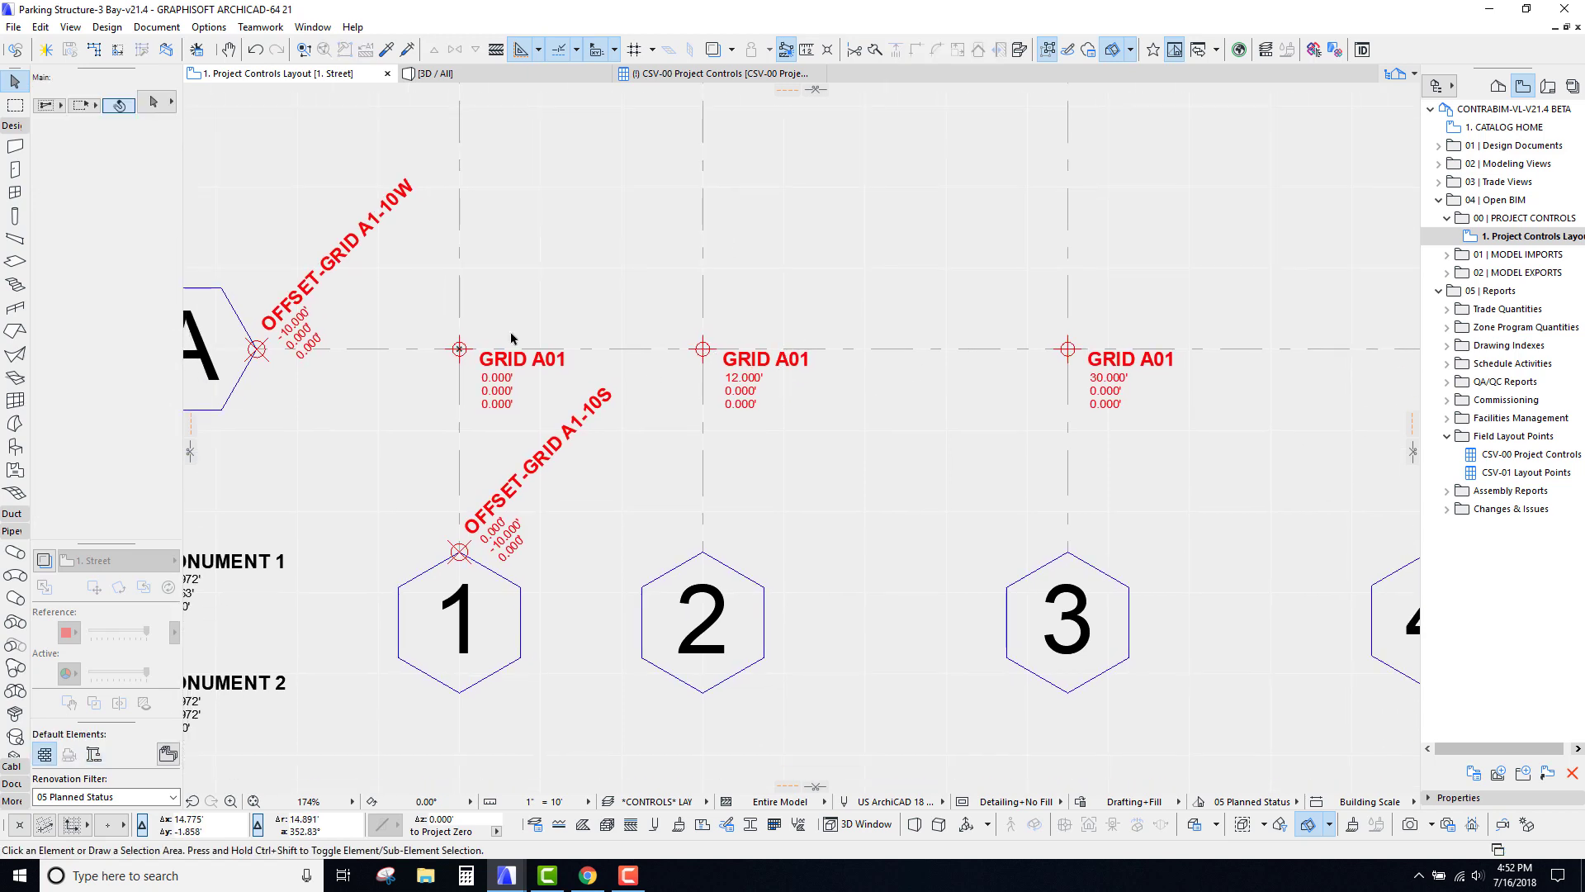
# Step: Select the three GRID A01 points at grid lines 1, 2 and 3 and open the Element ID Manager for them
pyautogui.click(460, 349)
pyautogui.keyDown('shift'); pyautogui.click(702, 348); pyautogui.keyUp('shift')
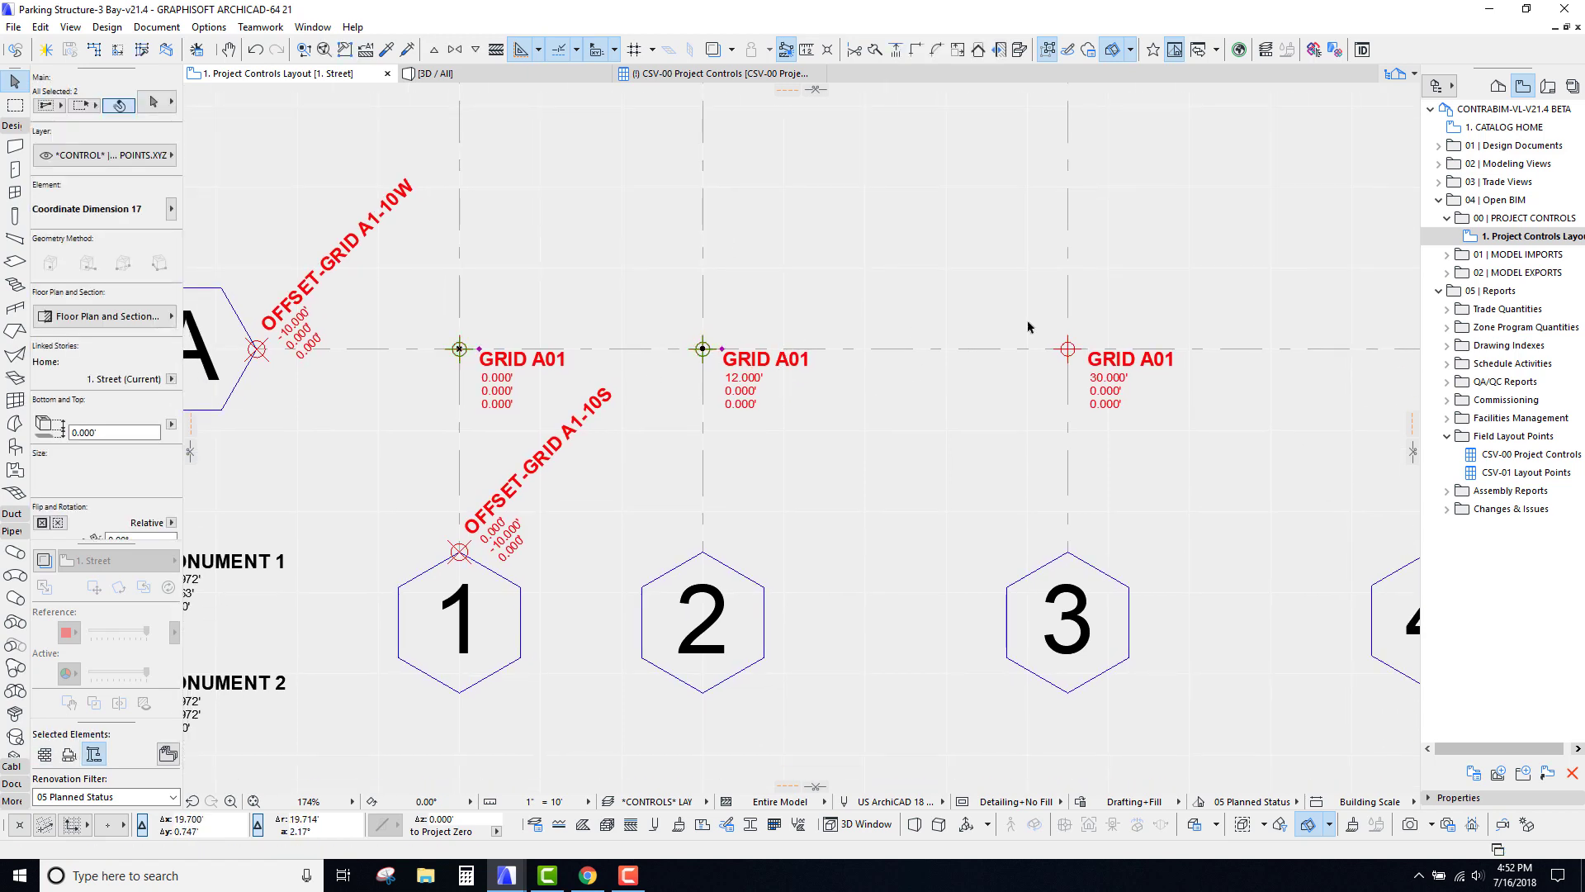
pyautogui.keyDown('shift'); pyautogui.click(1068, 350); pyautogui.keyUp('shift')
pyautogui.moveTo(837, 253); pyautogui.dragTo(821, 323, button='middle')
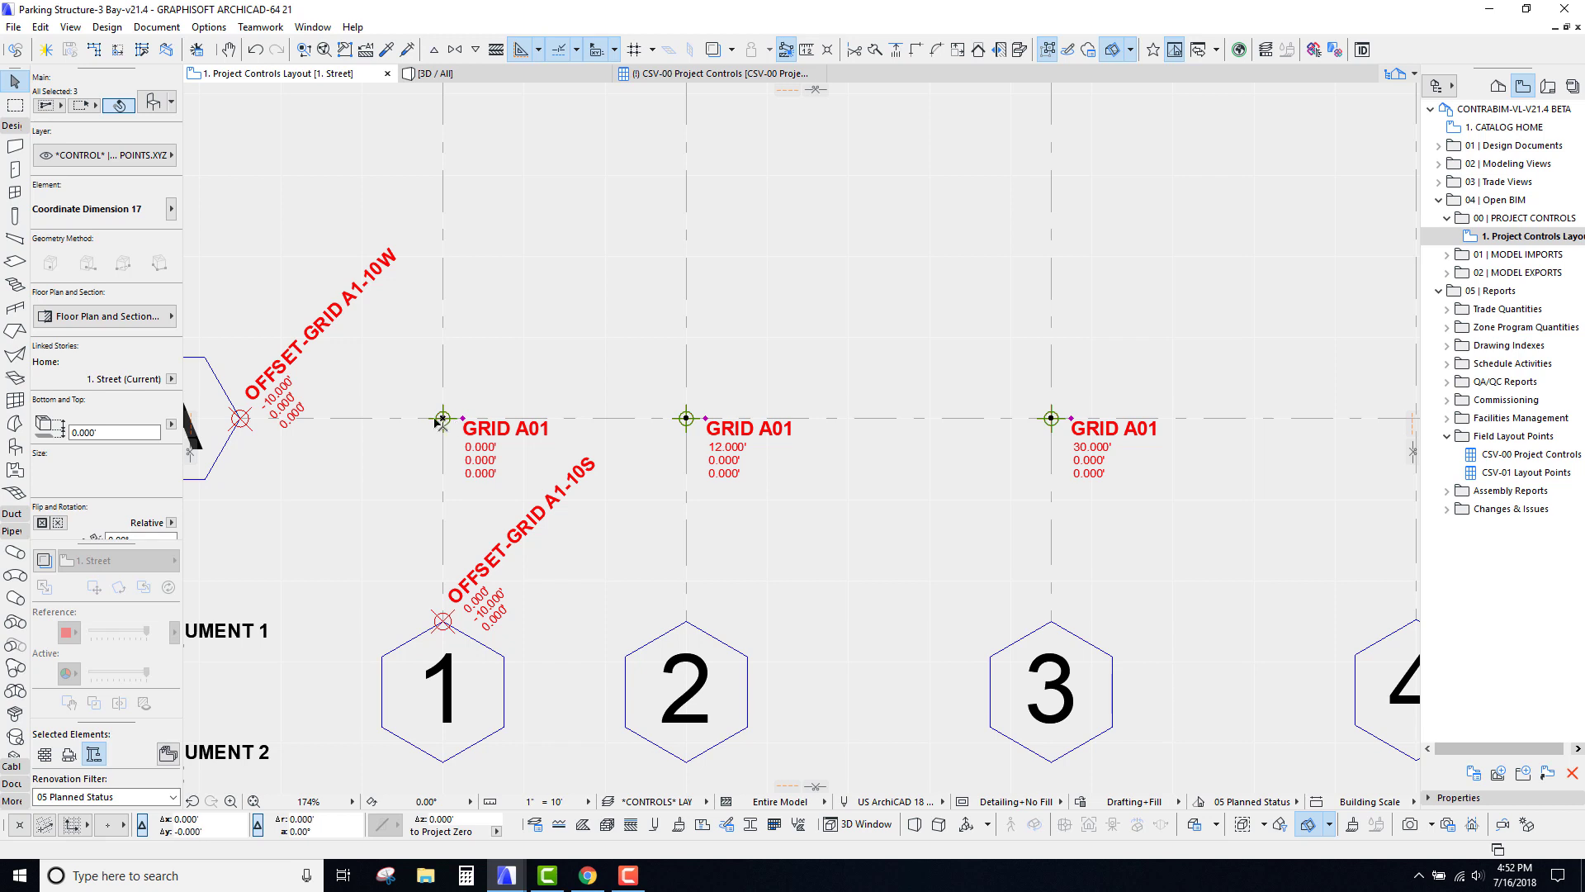
pyautogui.moveTo(956, 518)
pyautogui.mouseDown(button='middle')
pyautogui.moveTo(961, 484)
pyautogui.moveTo(960, 501)
pyautogui.mouseUp(button='middle')
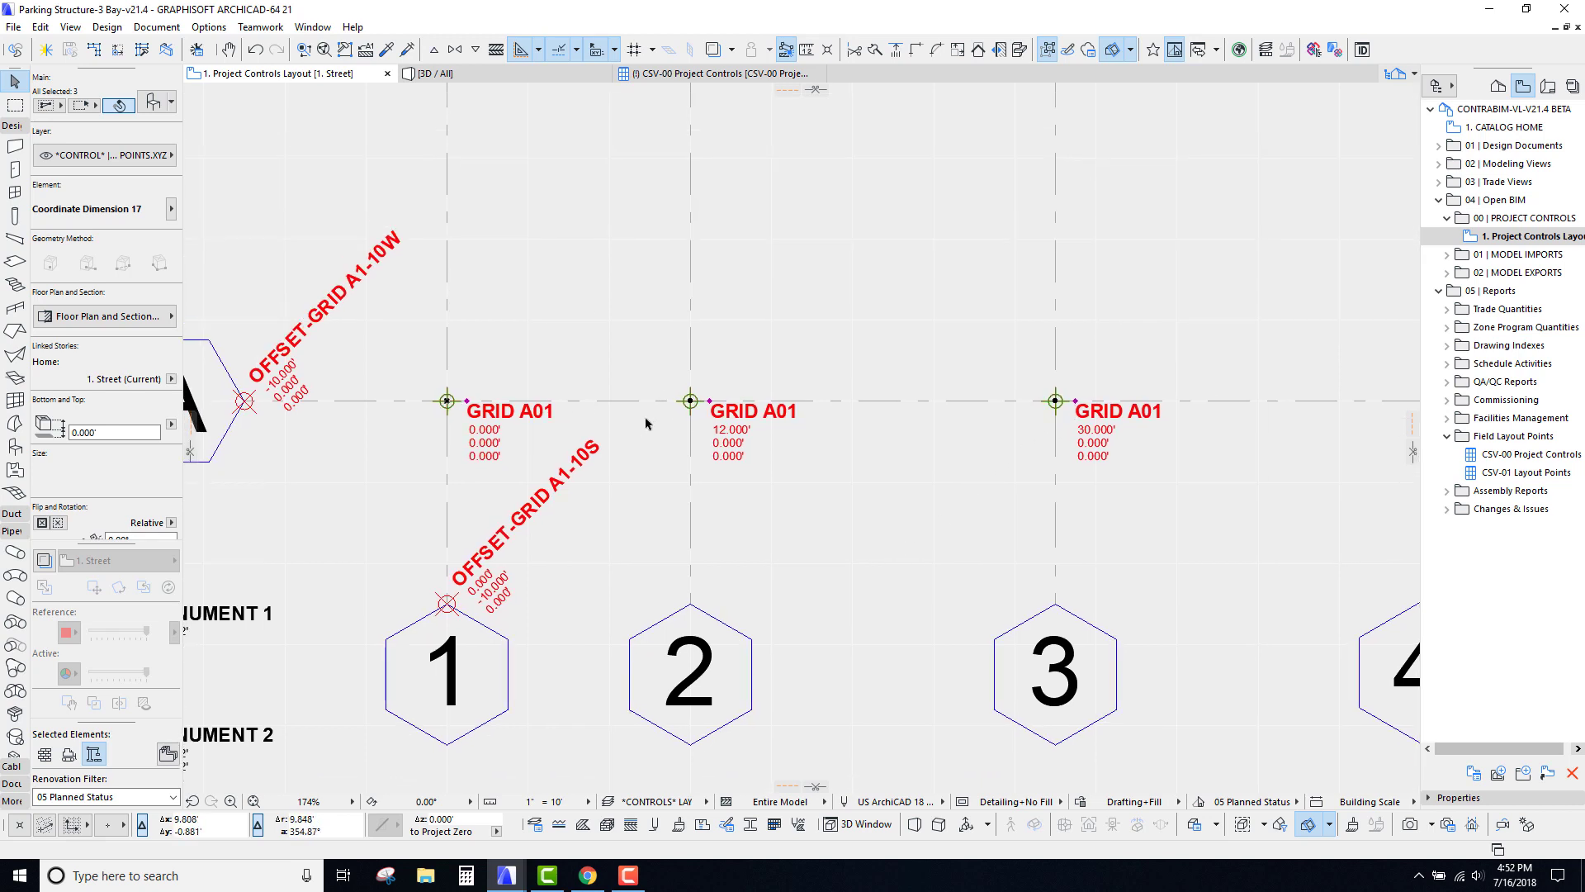
pyautogui.click(167, 28)
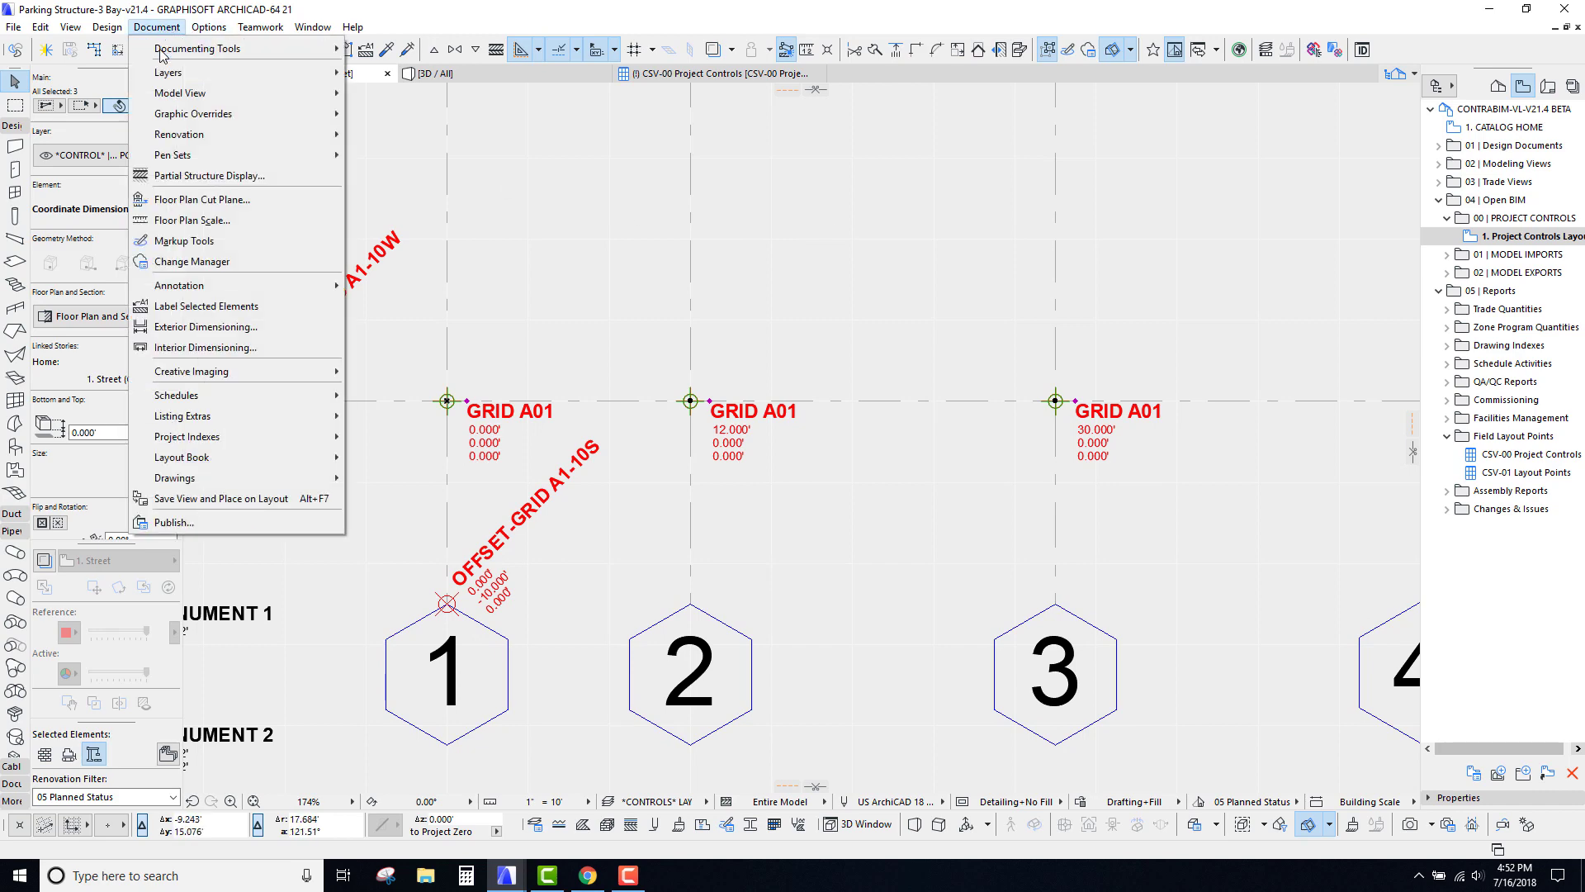
pyautogui.moveTo(322, 416)
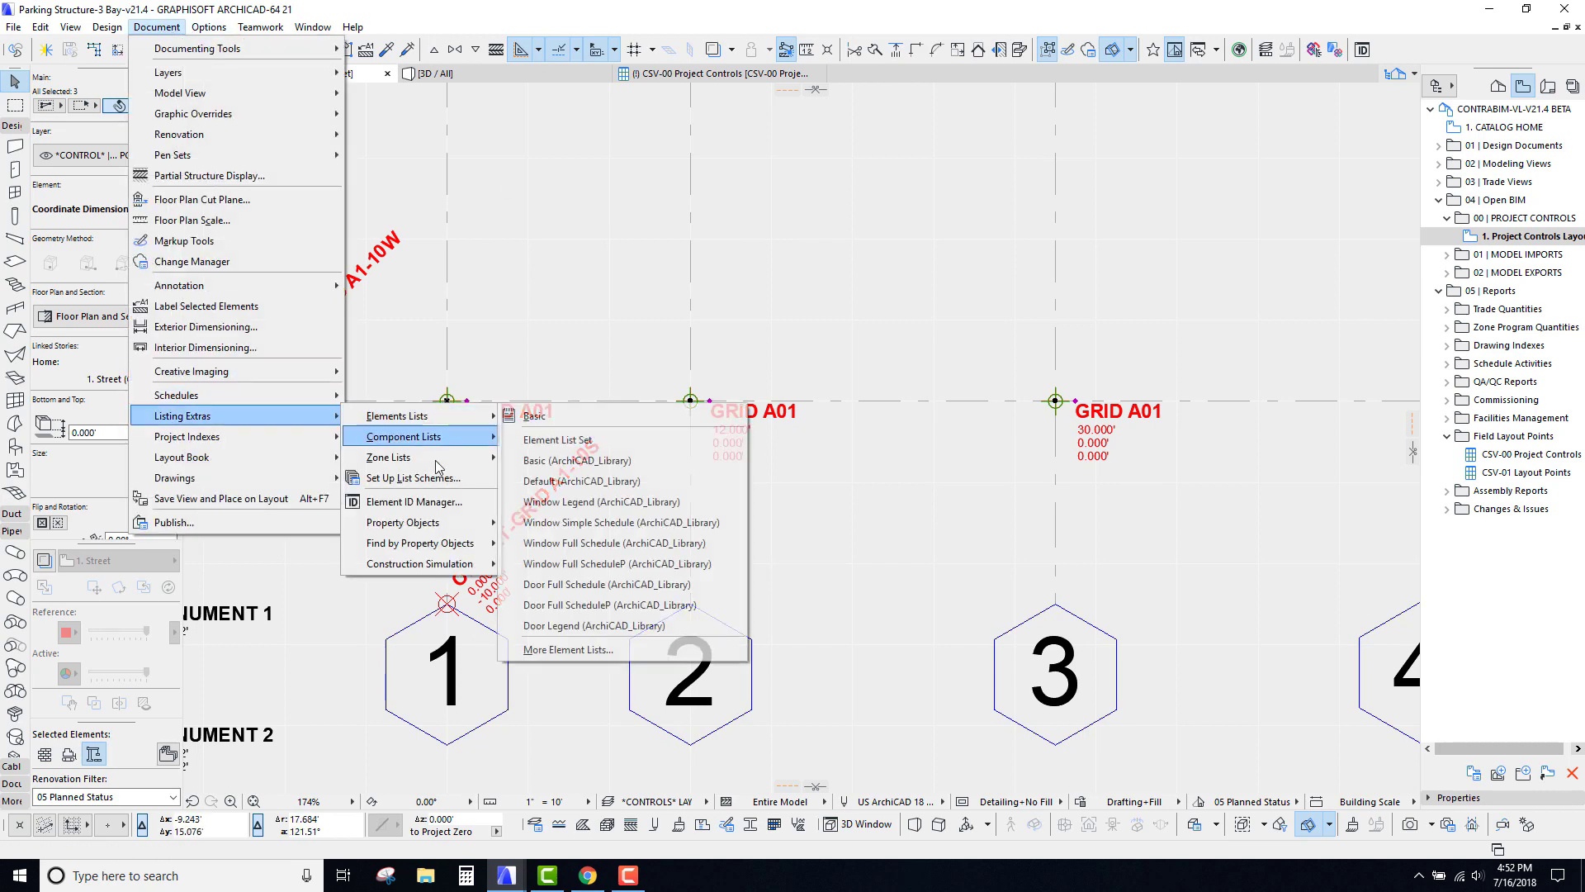
pyautogui.click(430, 506)
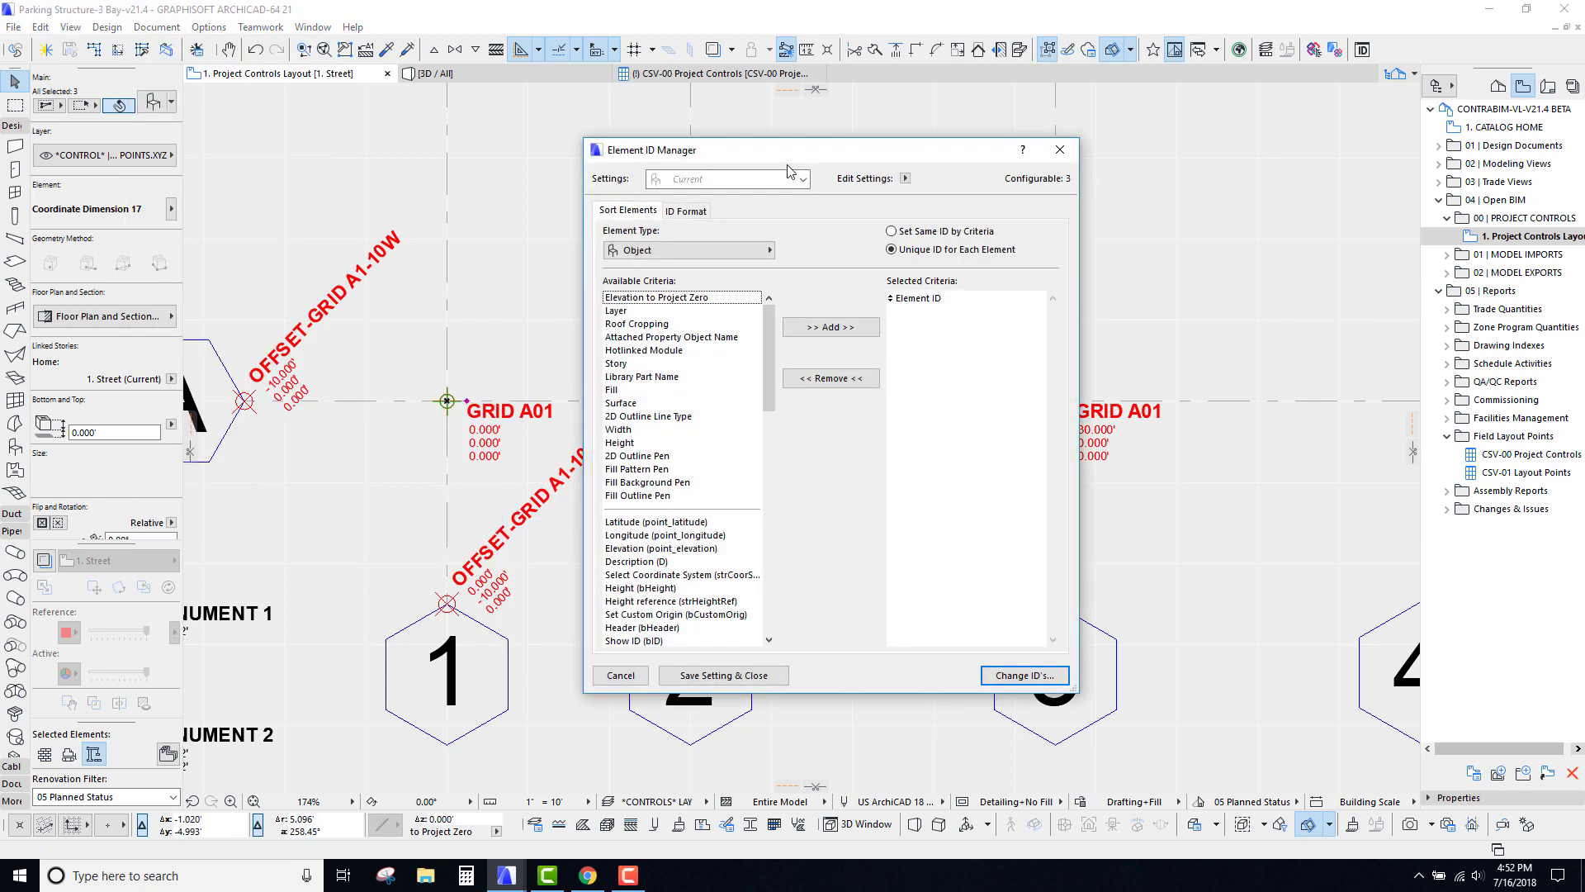
pyautogui.moveTo(786, 154); pyautogui.dragTo(1038, 168)
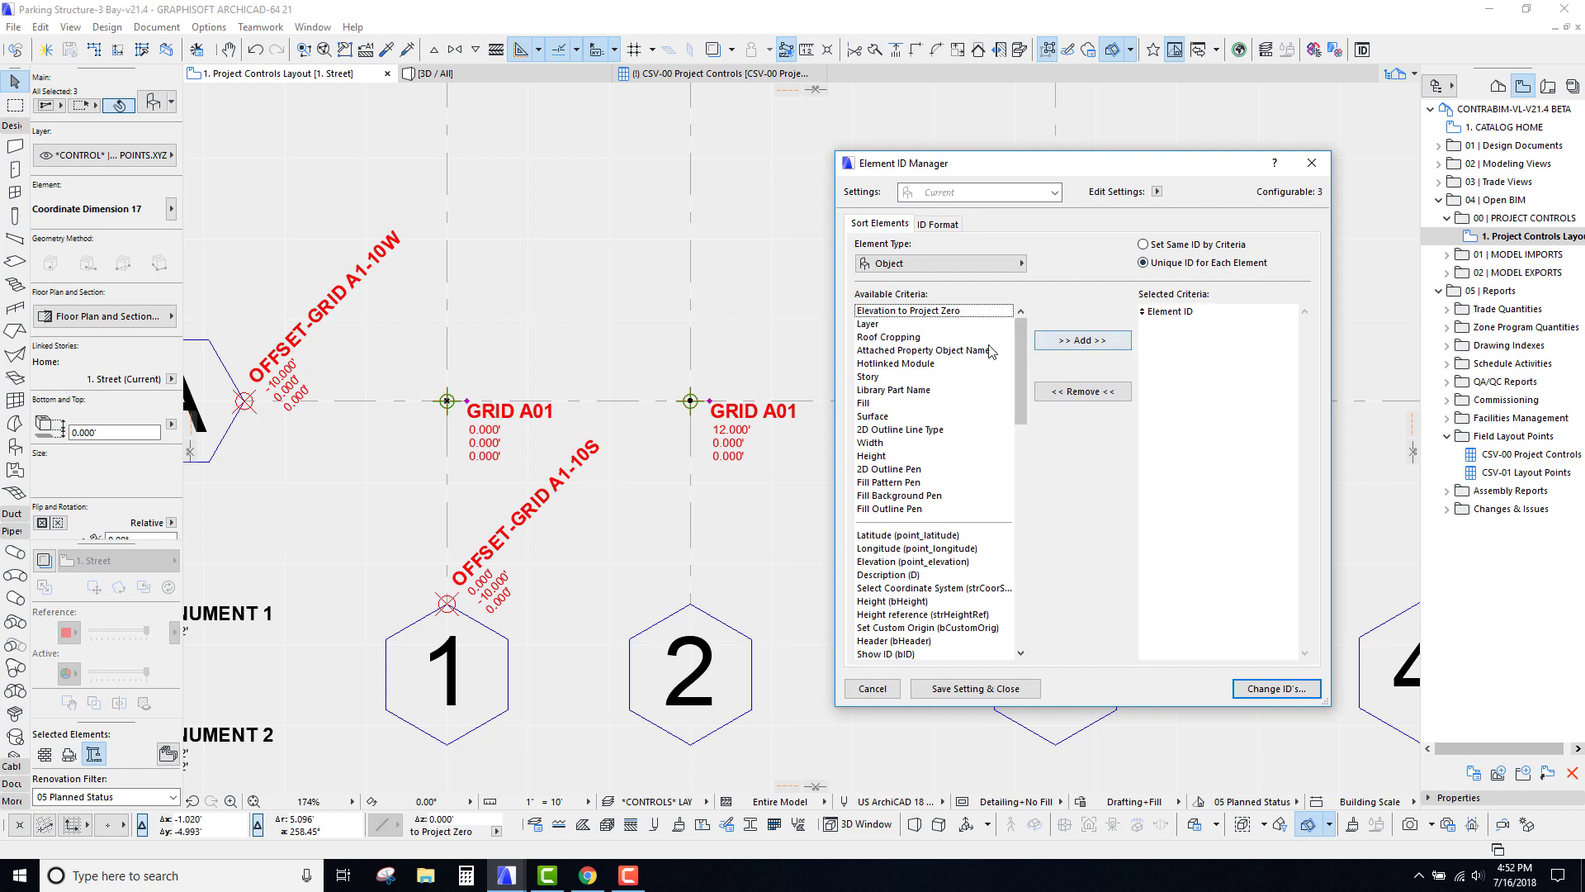
pyautogui.moveTo(1021, 380)
pyautogui.mouseDown()
pyautogui.moveTo(1018, 644)
pyautogui.moveTo(1038, 355)
pyautogui.mouseUp()
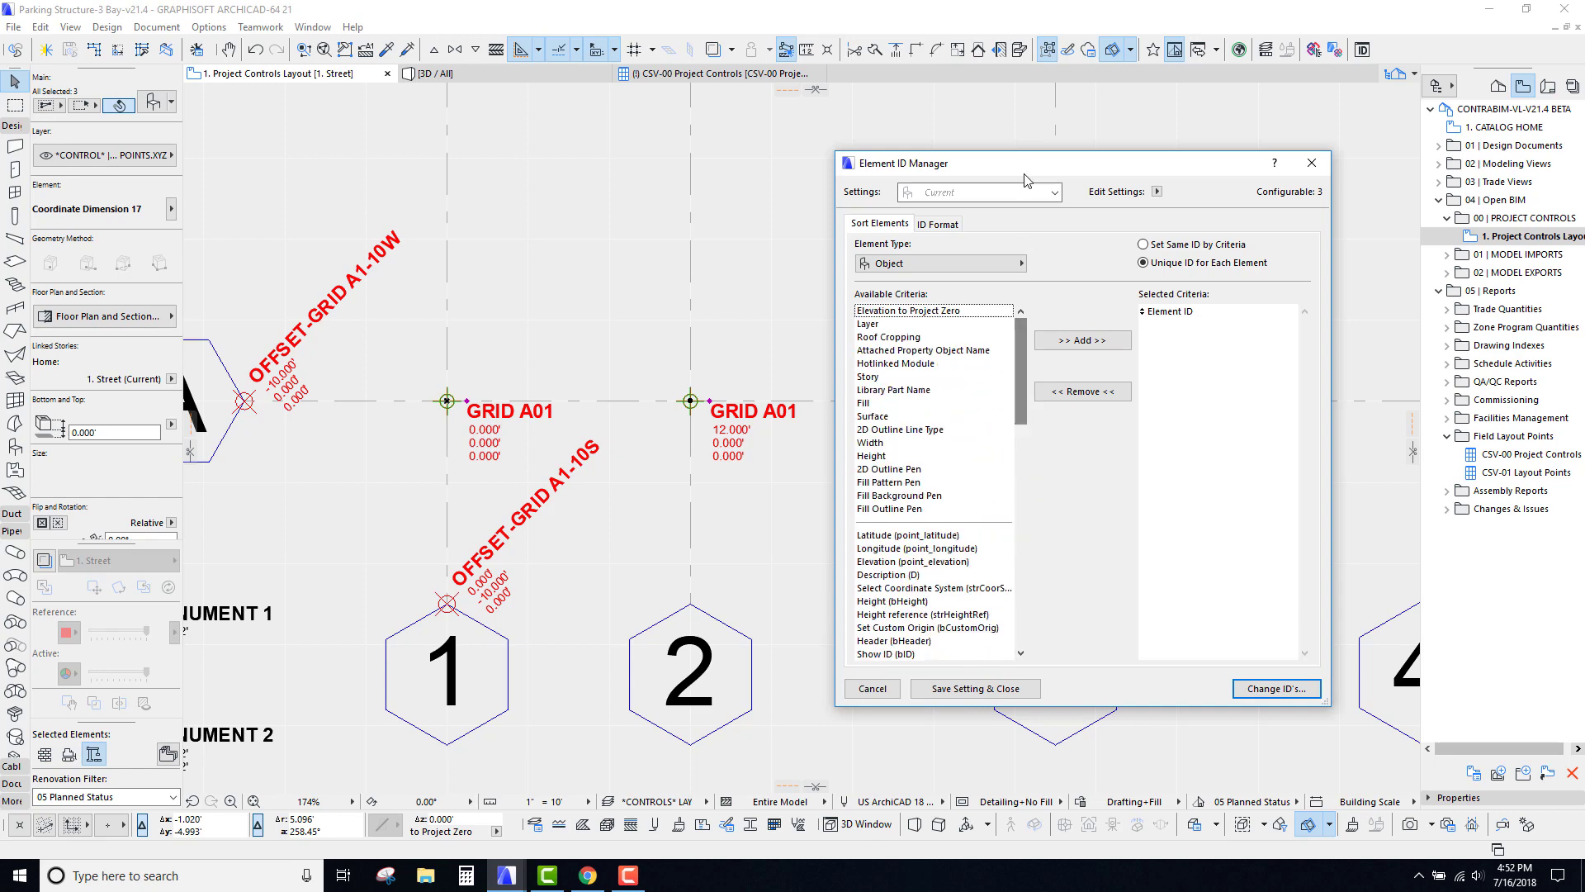
pyautogui.moveTo(1027, 175); pyautogui.dragTo(996, 187)
# Step: Review the Element ID sorting criterion for the three points and open the ID format settings in the Element ID Manager
pyautogui.click(1148, 324)
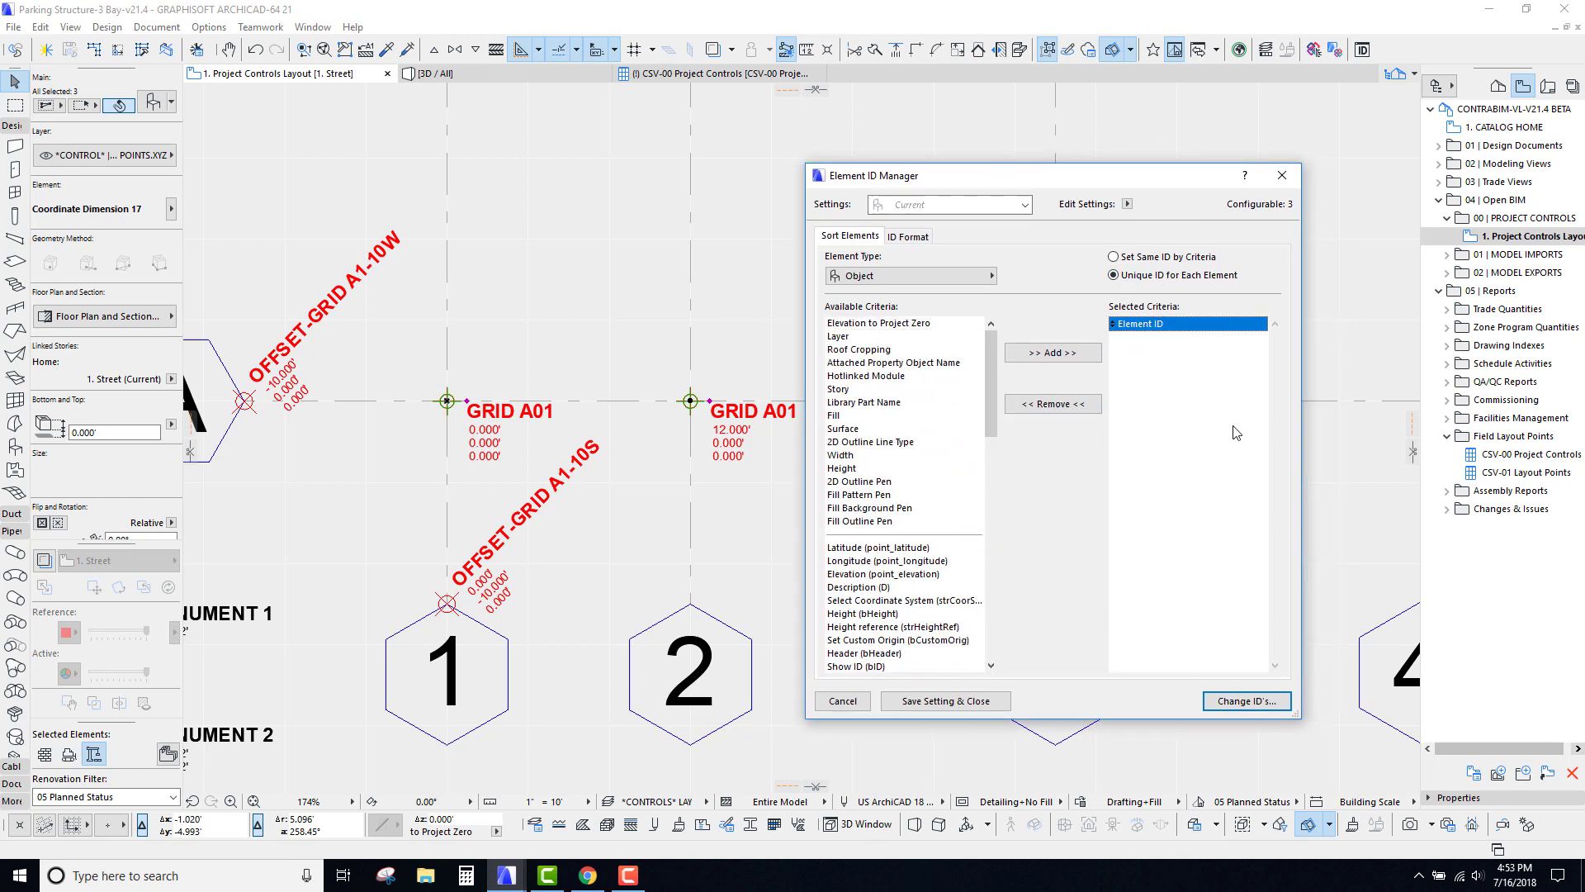
pyautogui.click(912, 240)
pyautogui.moveTo(927, 178); pyautogui.dragTo(943, 153)
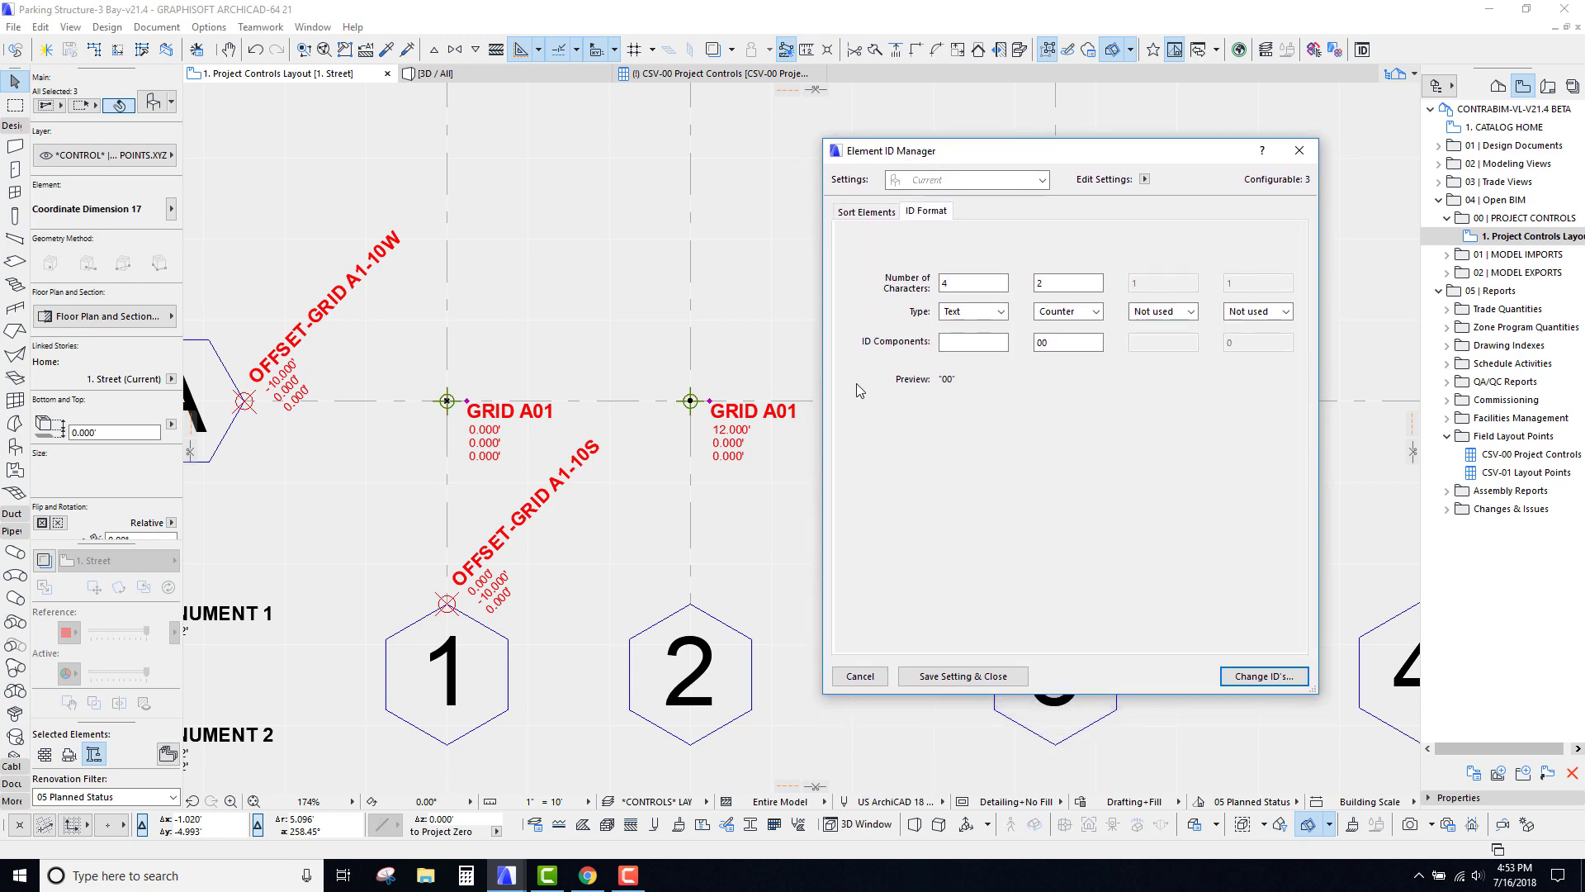
pyautogui.click(960, 349)
# Step: Try the Not used type for the first ID component and restore it to Text
pyautogui.click(985, 312)
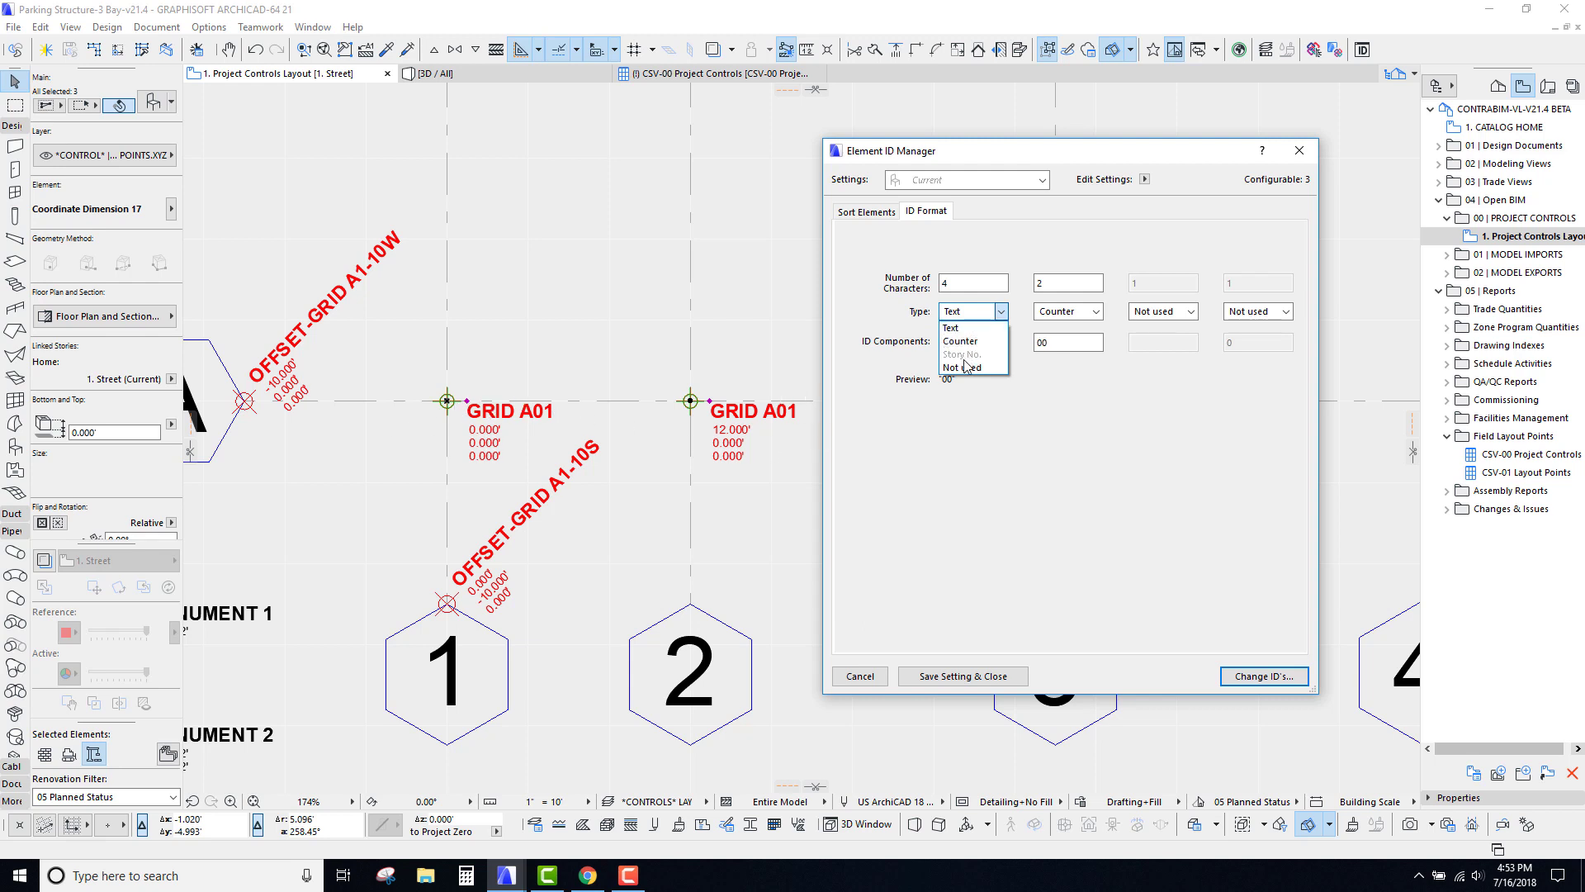
pyautogui.click(1025, 475)
pyautogui.click(977, 312)
pyautogui.click(972, 369)
pyautogui.click(988, 317)
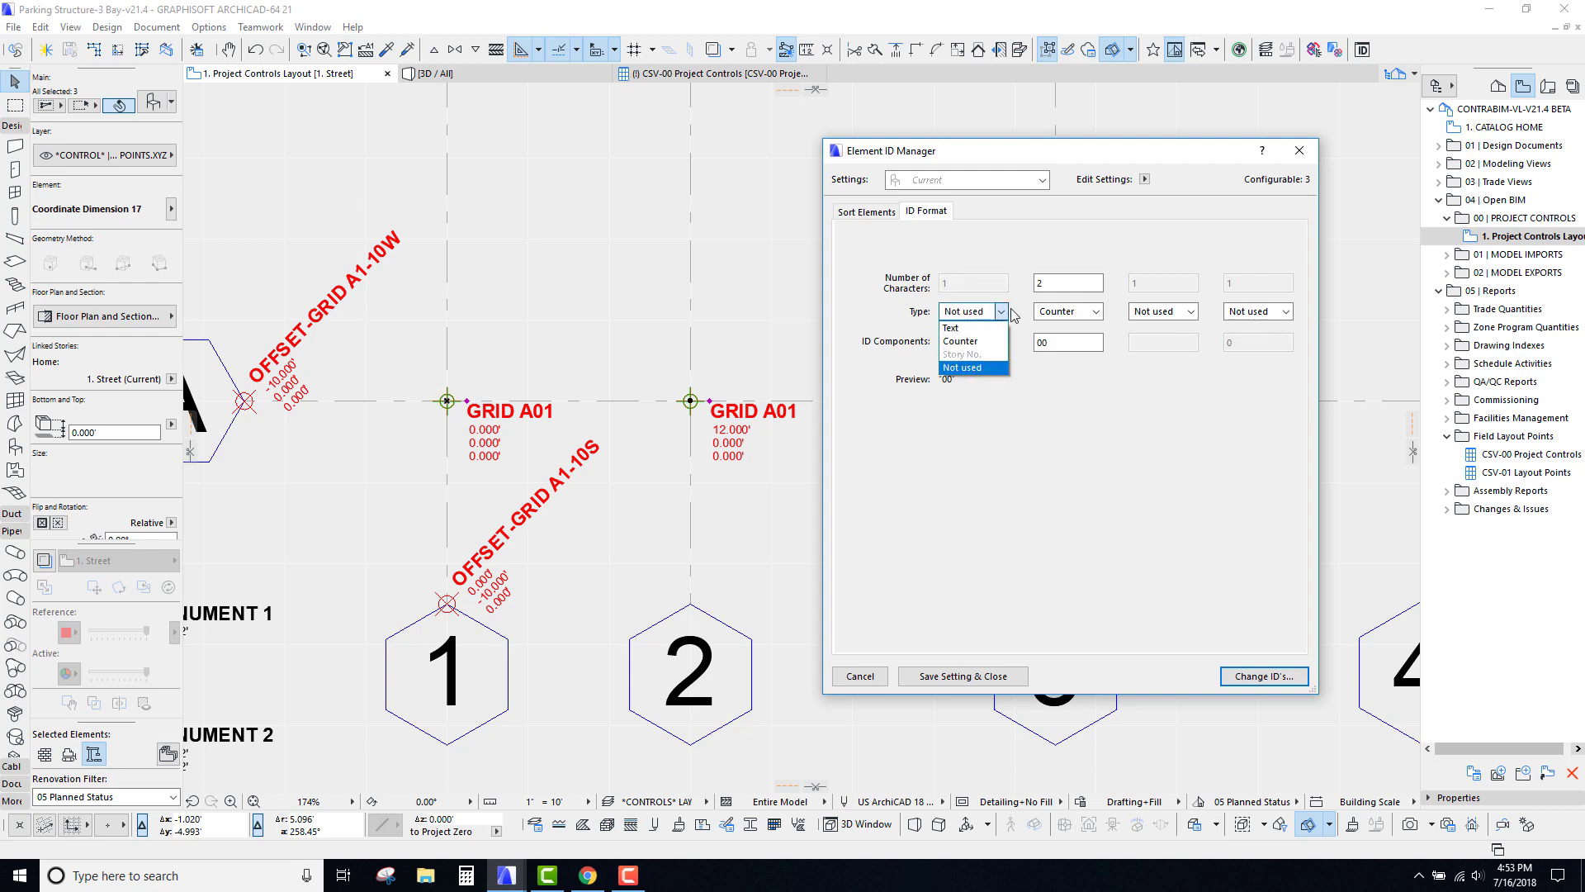
pyautogui.click(965, 330)
# Step: Enter GRID as the text of the first, four-character ID component
pyautogui.click(959, 283)
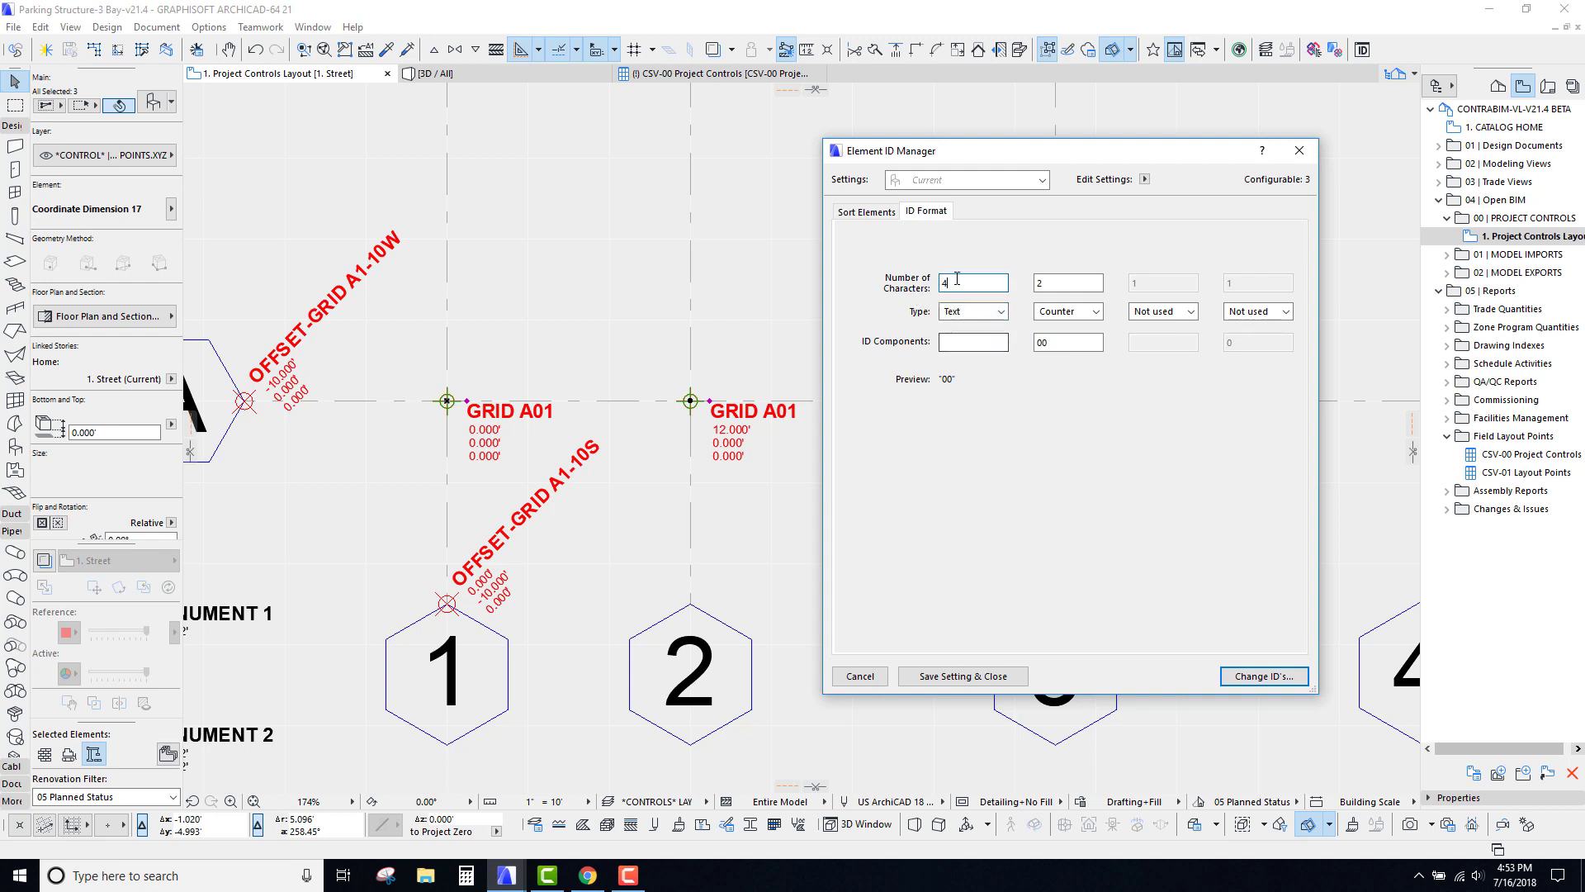
pyautogui.click(963, 341)
pyautogui.moveTo(991, 139); pyautogui.dragTo(961, 170)
# Step: Make the second, two-character ID component Text and enter a space followed by A
pyautogui.click(999, 302)
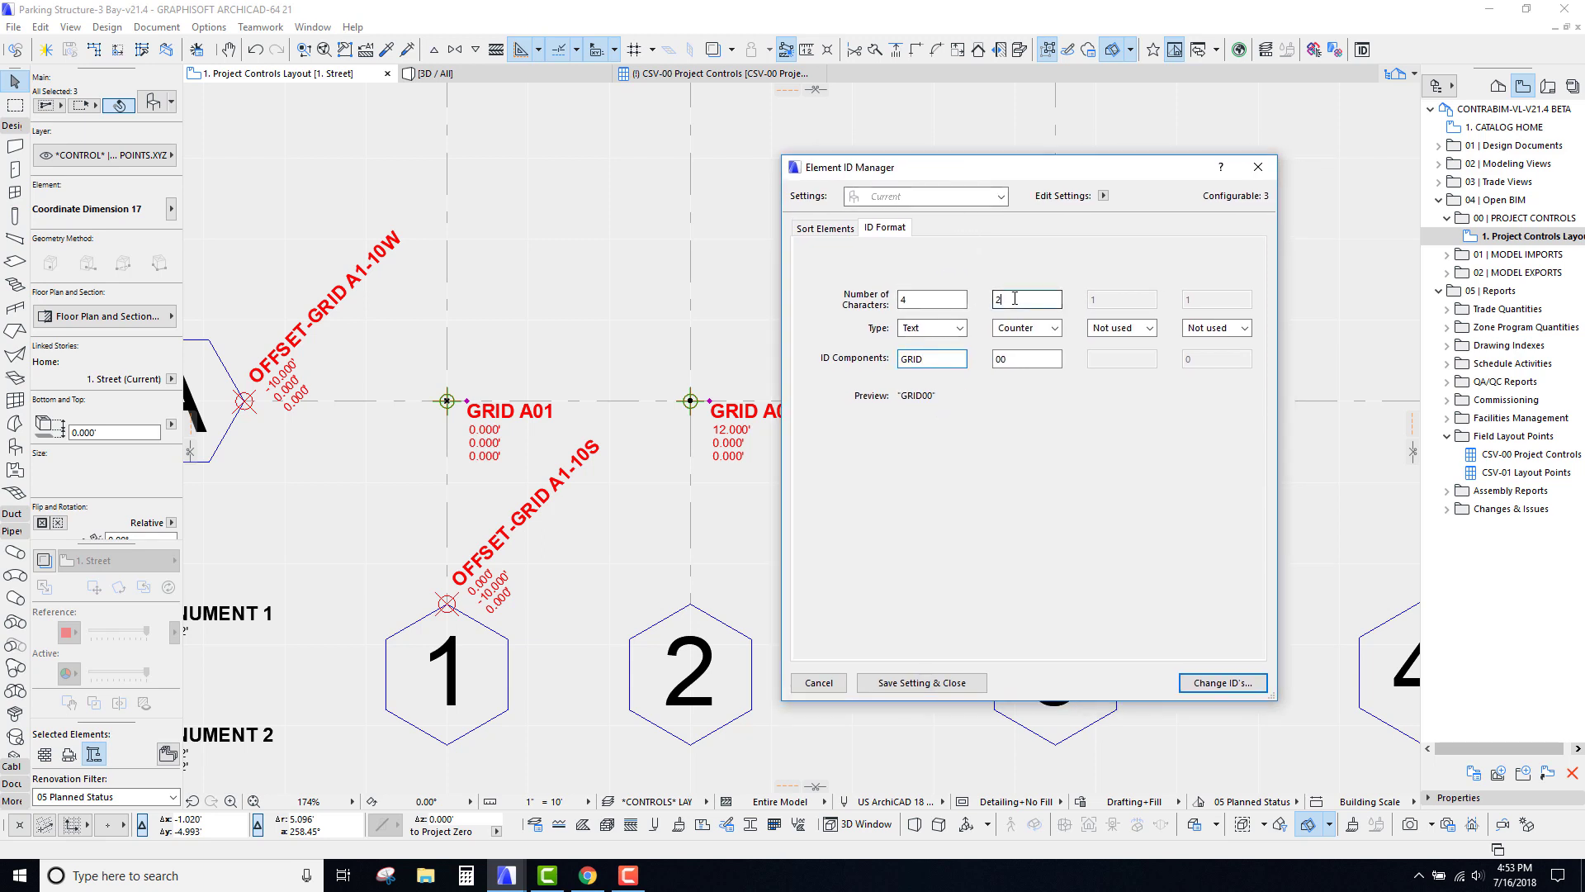
pyautogui.click(1050, 328)
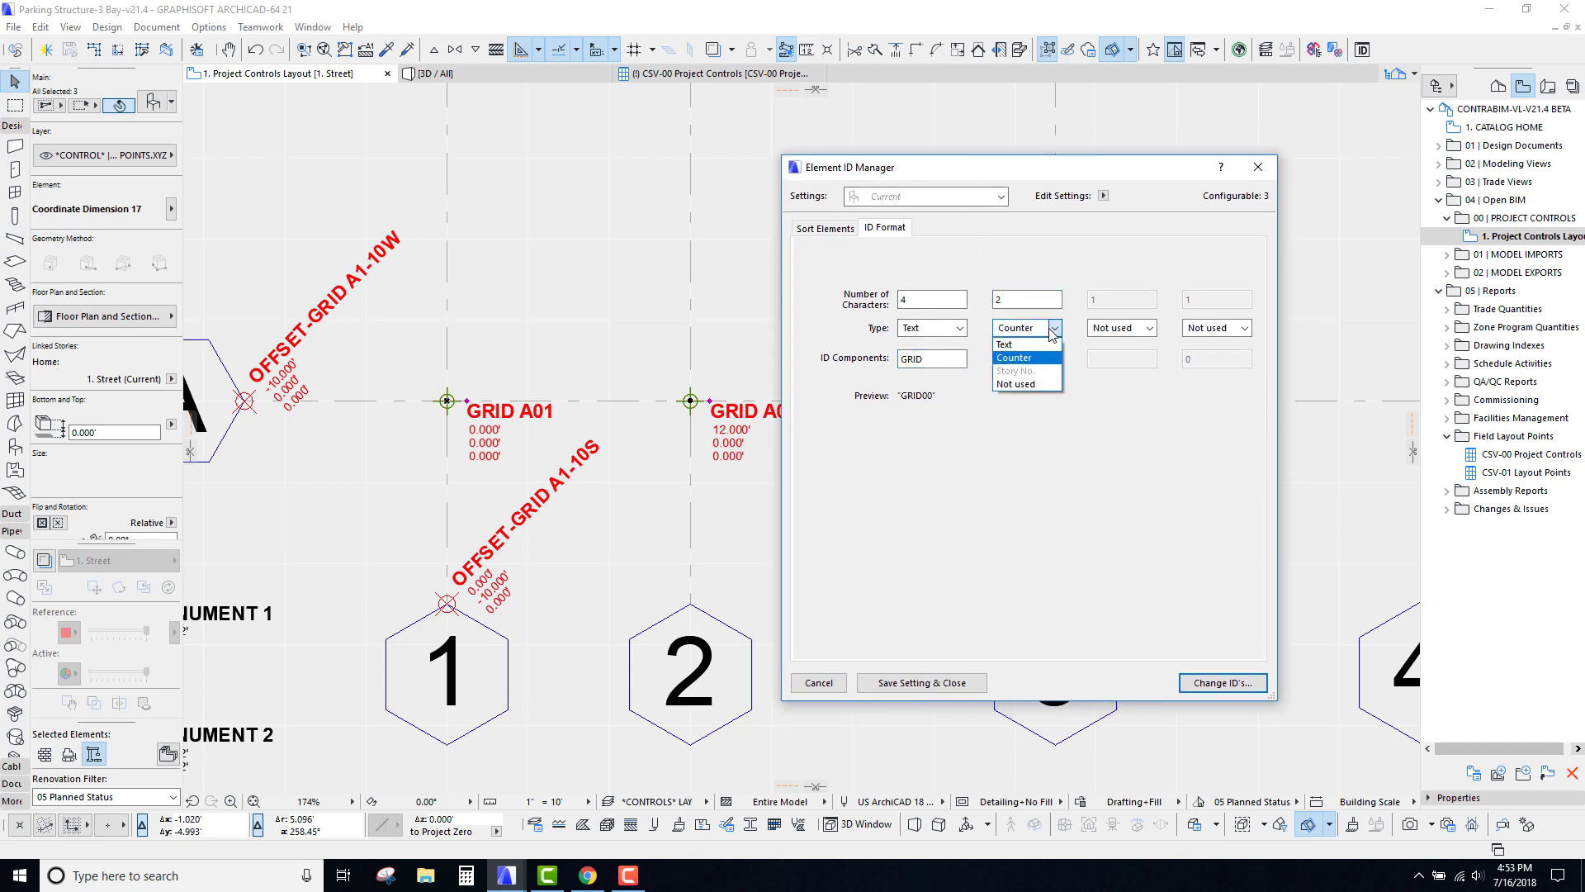
pyautogui.click(979, 179)
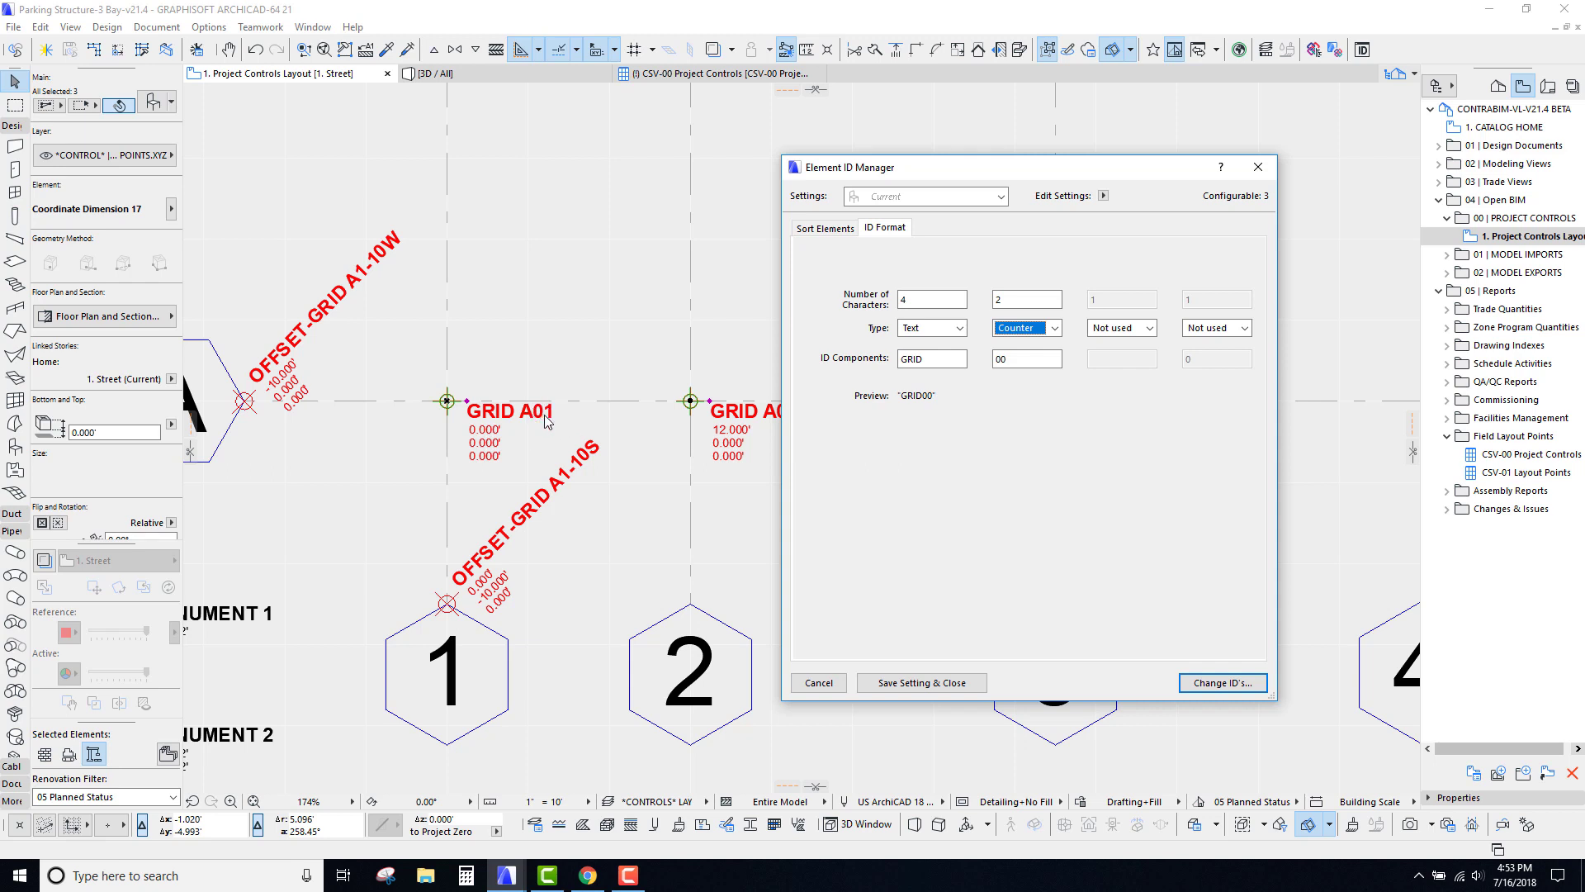
pyautogui.click(1055, 328)
pyautogui.click(1030, 343)
pyautogui.click(1025, 362)
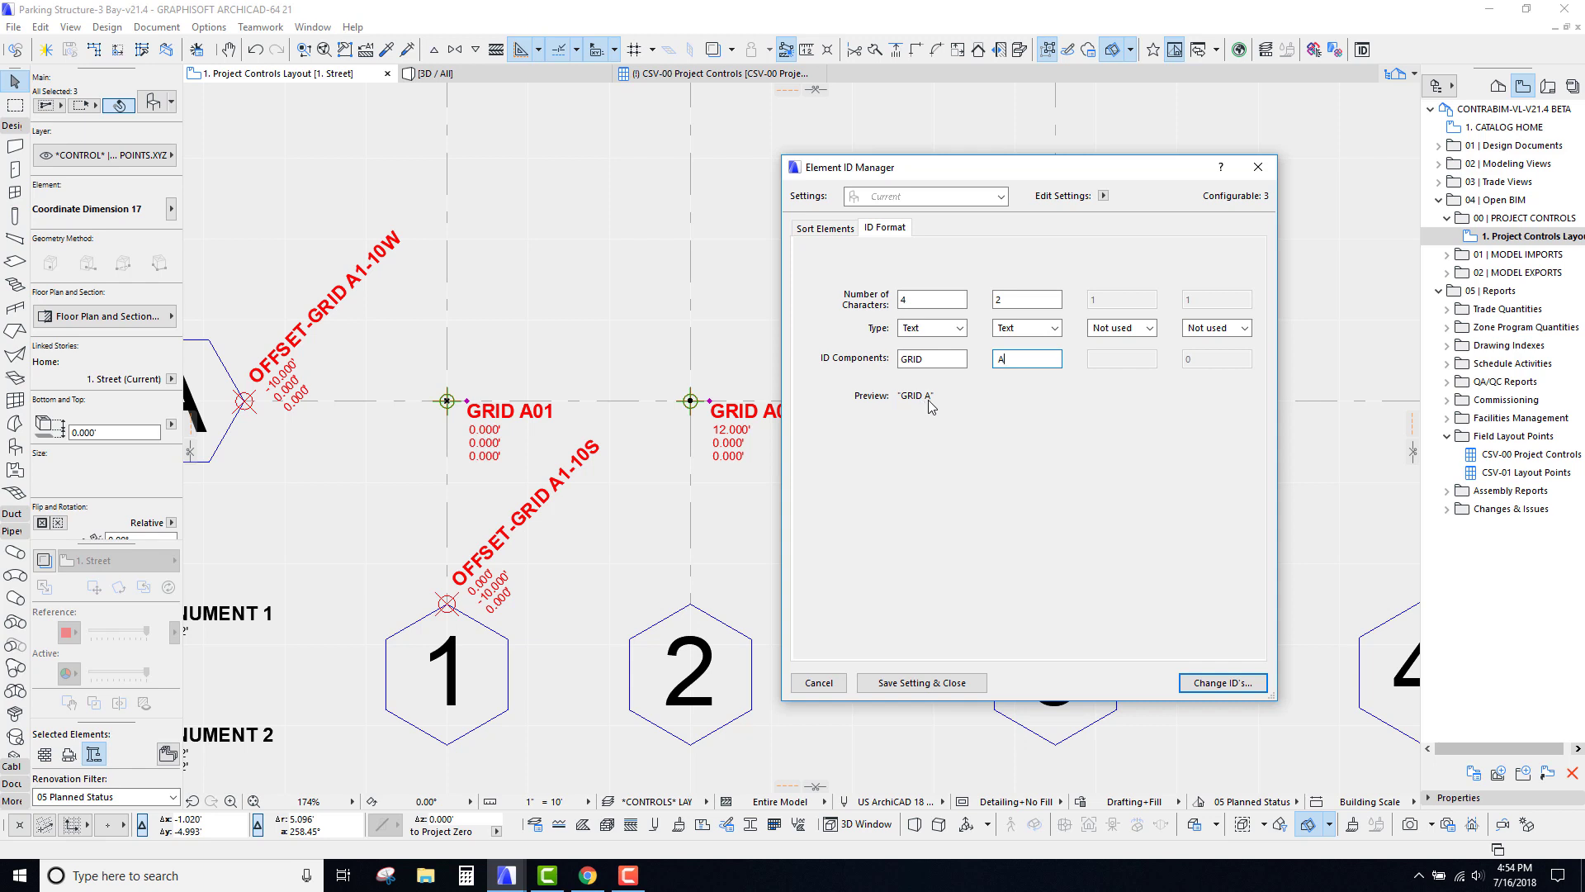
# Step: Make the third ID component a two-character Counter starting at 01
pyautogui.click(1121, 328)
pyautogui.click(1117, 378)
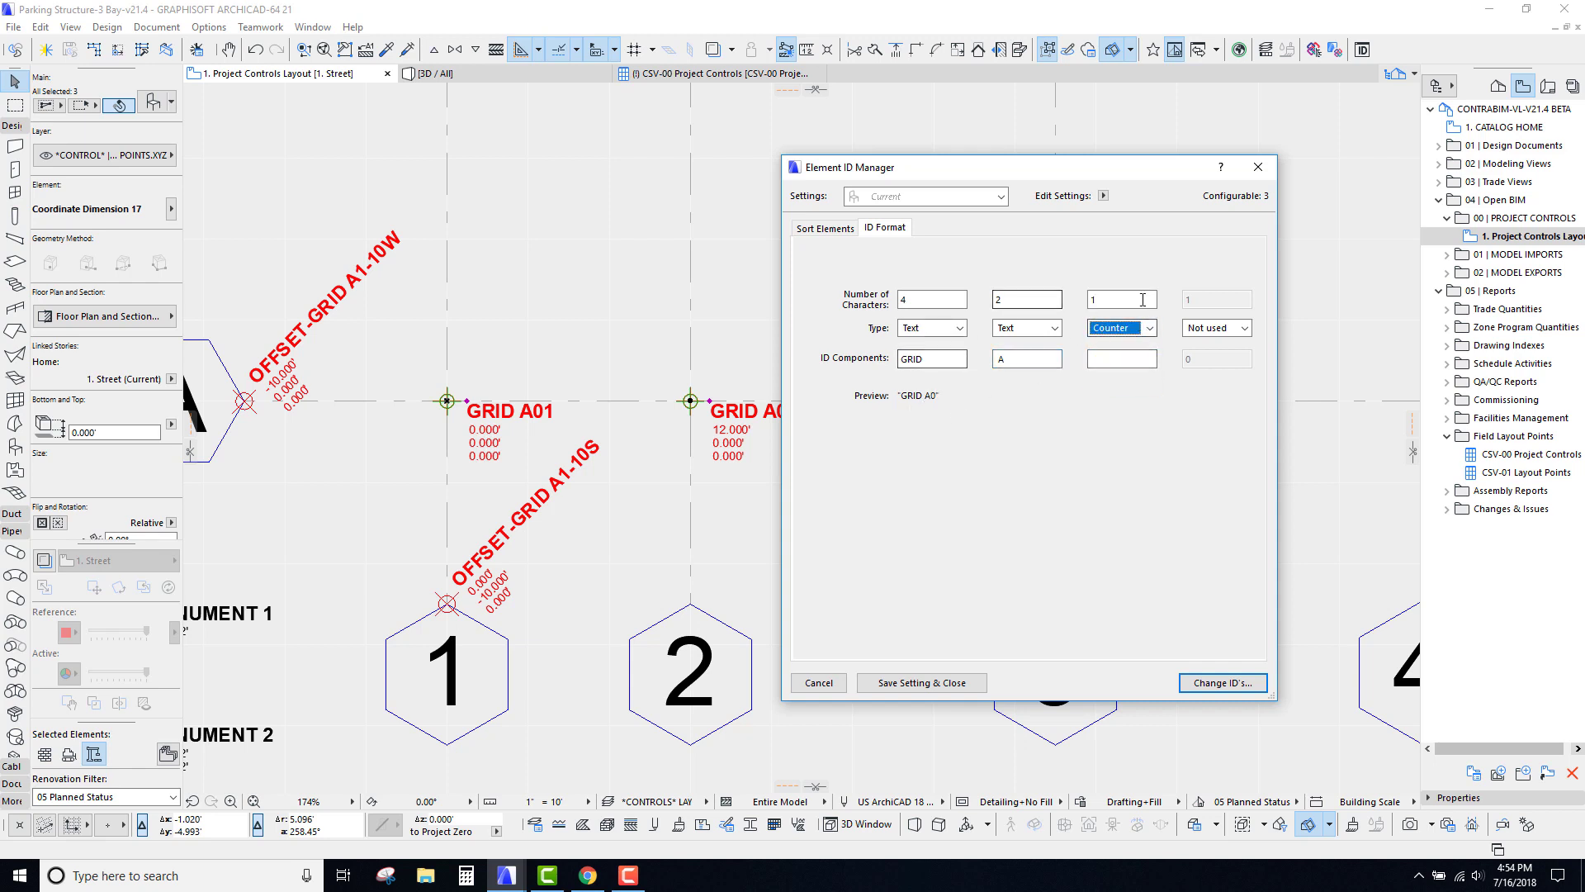
pyautogui.moveTo(1109, 300); pyautogui.dragTo(1082, 302)
pyautogui.write('2')
pyautogui.click(1115, 359)
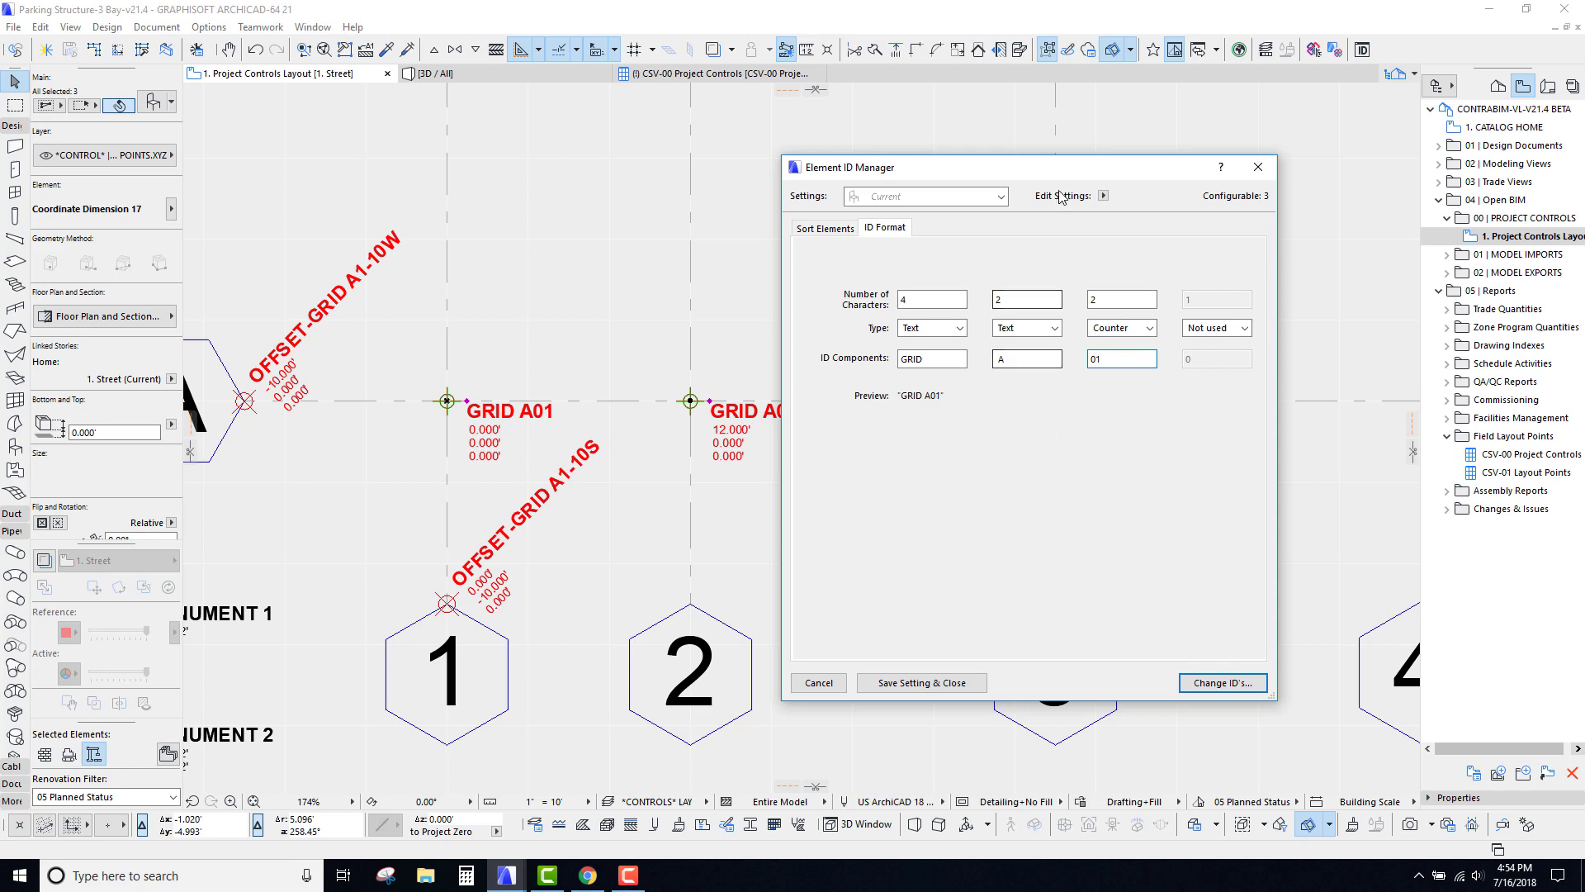
# Step: Try applying the GRID A01 to GRID A03 IDs to the three selected points, and undo the ID change
pyautogui.moveTo(1027, 166); pyautogui.dragTo(993, 122)
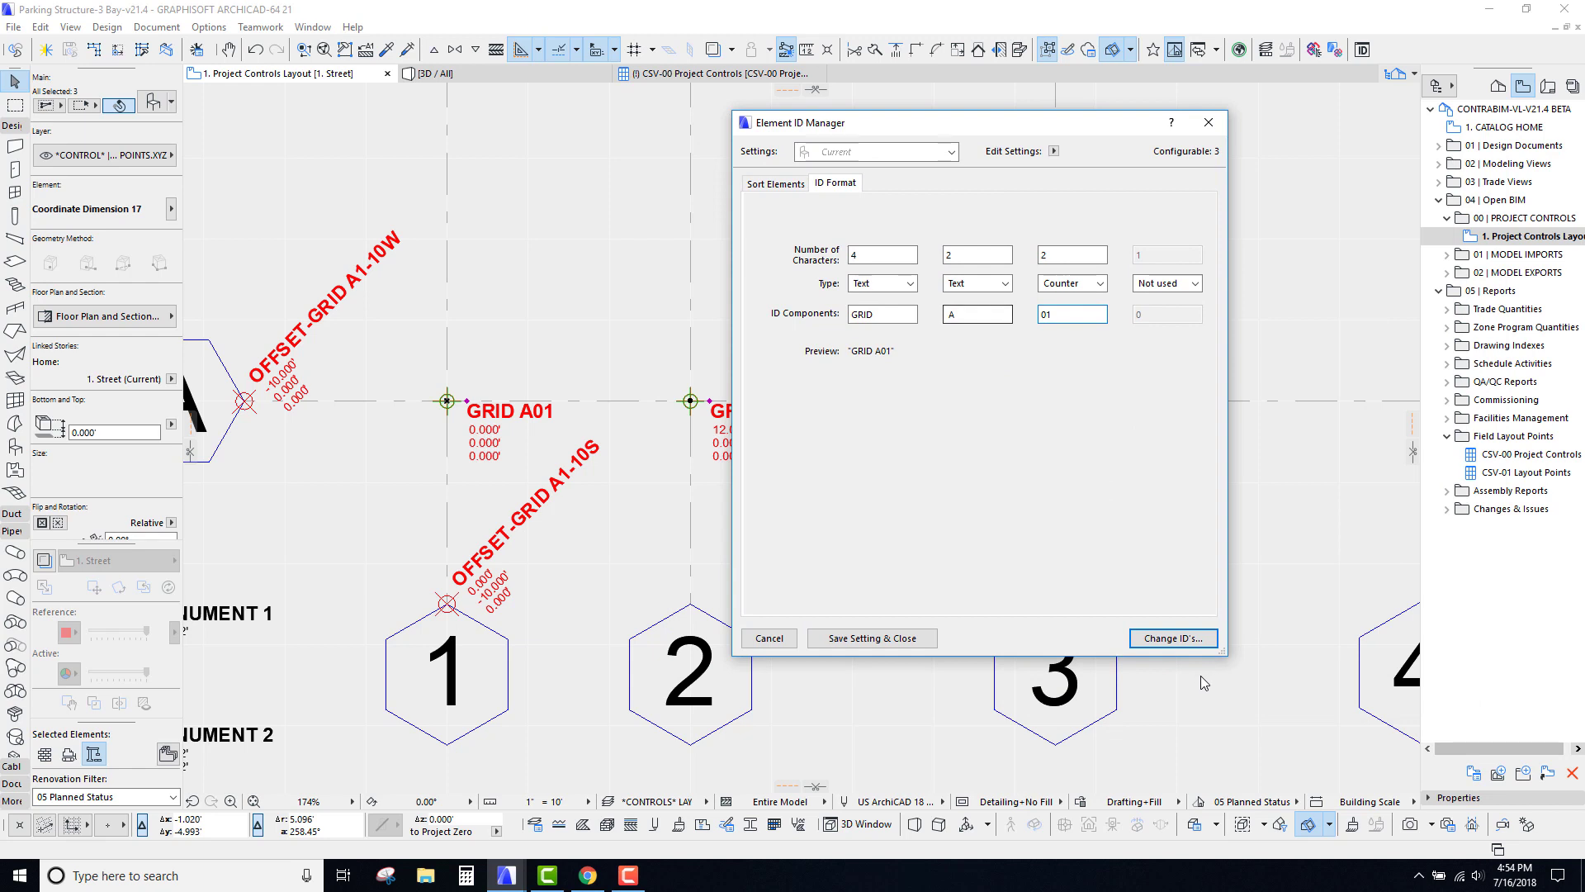
pyautogui.click(1177, 640)
pyautogui.moveTo(827, 96); pyautogui.dragTo(730, 122)
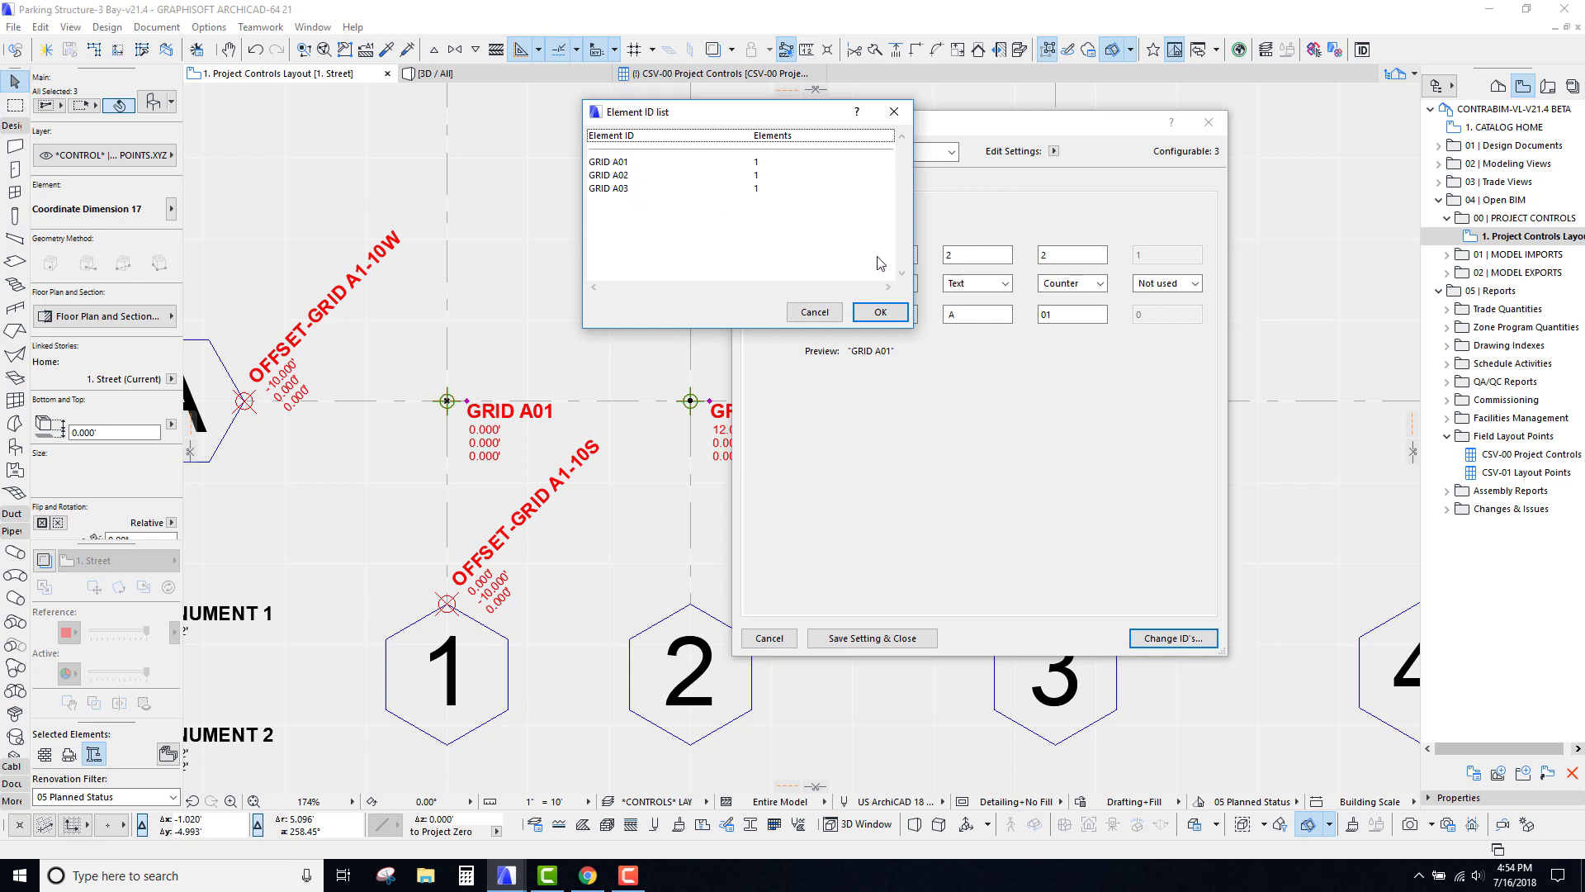
pyautogui.click(880, 311)
pyautogui.moveTo(527, 465); pyautogui.dragTo(547, 422, button='middle')
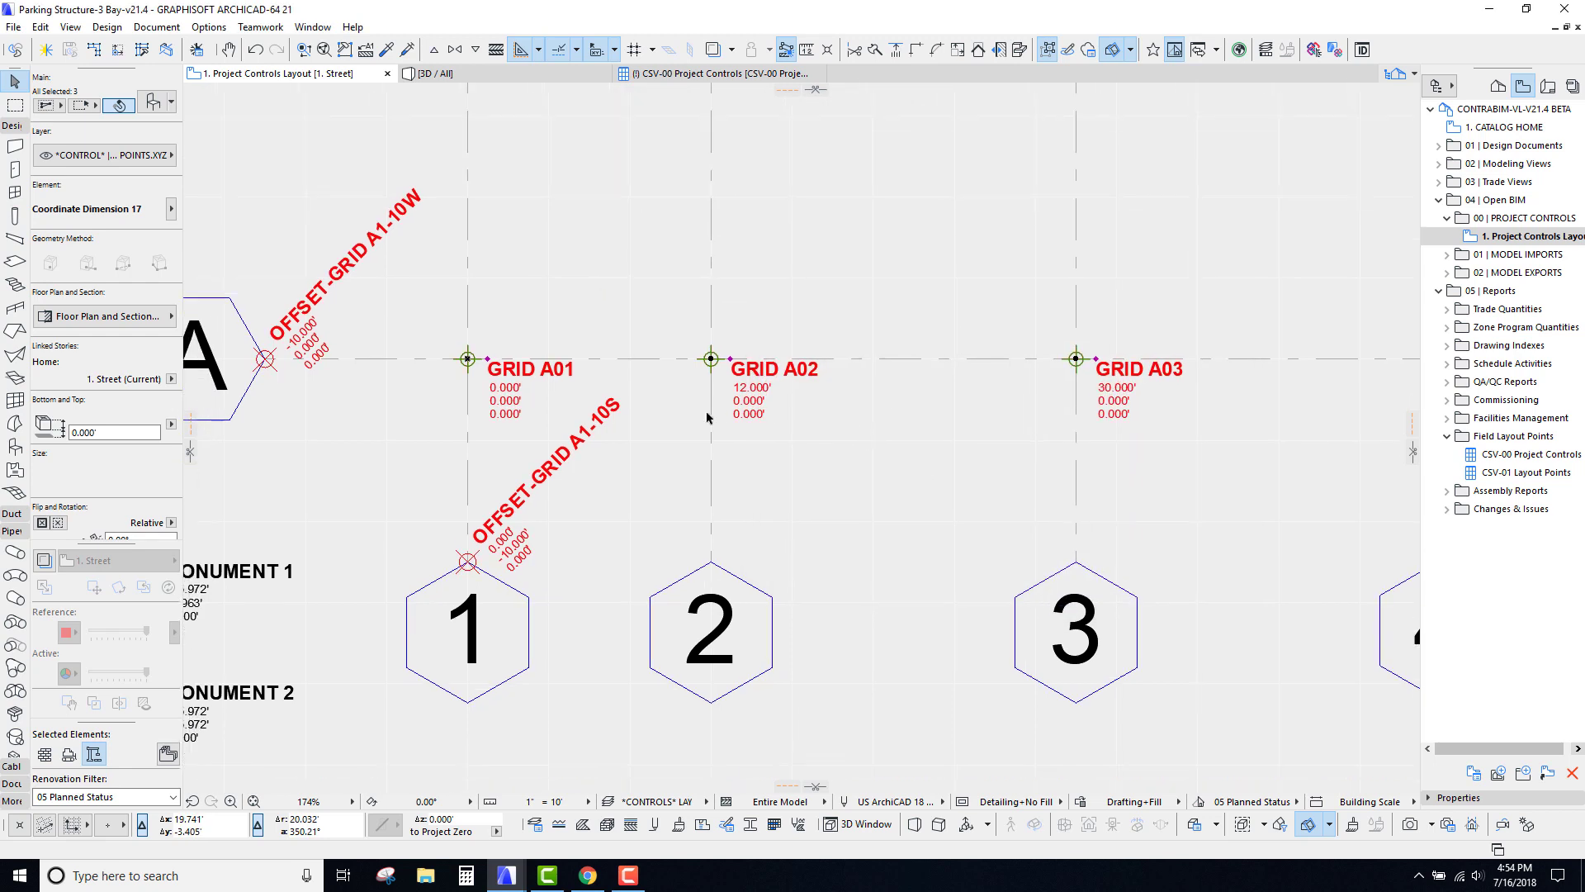
pyautogui.moveTo(967, 430); pyautogui.dragTo(966, 424, button='middle')
pyautogui.press('Escape')
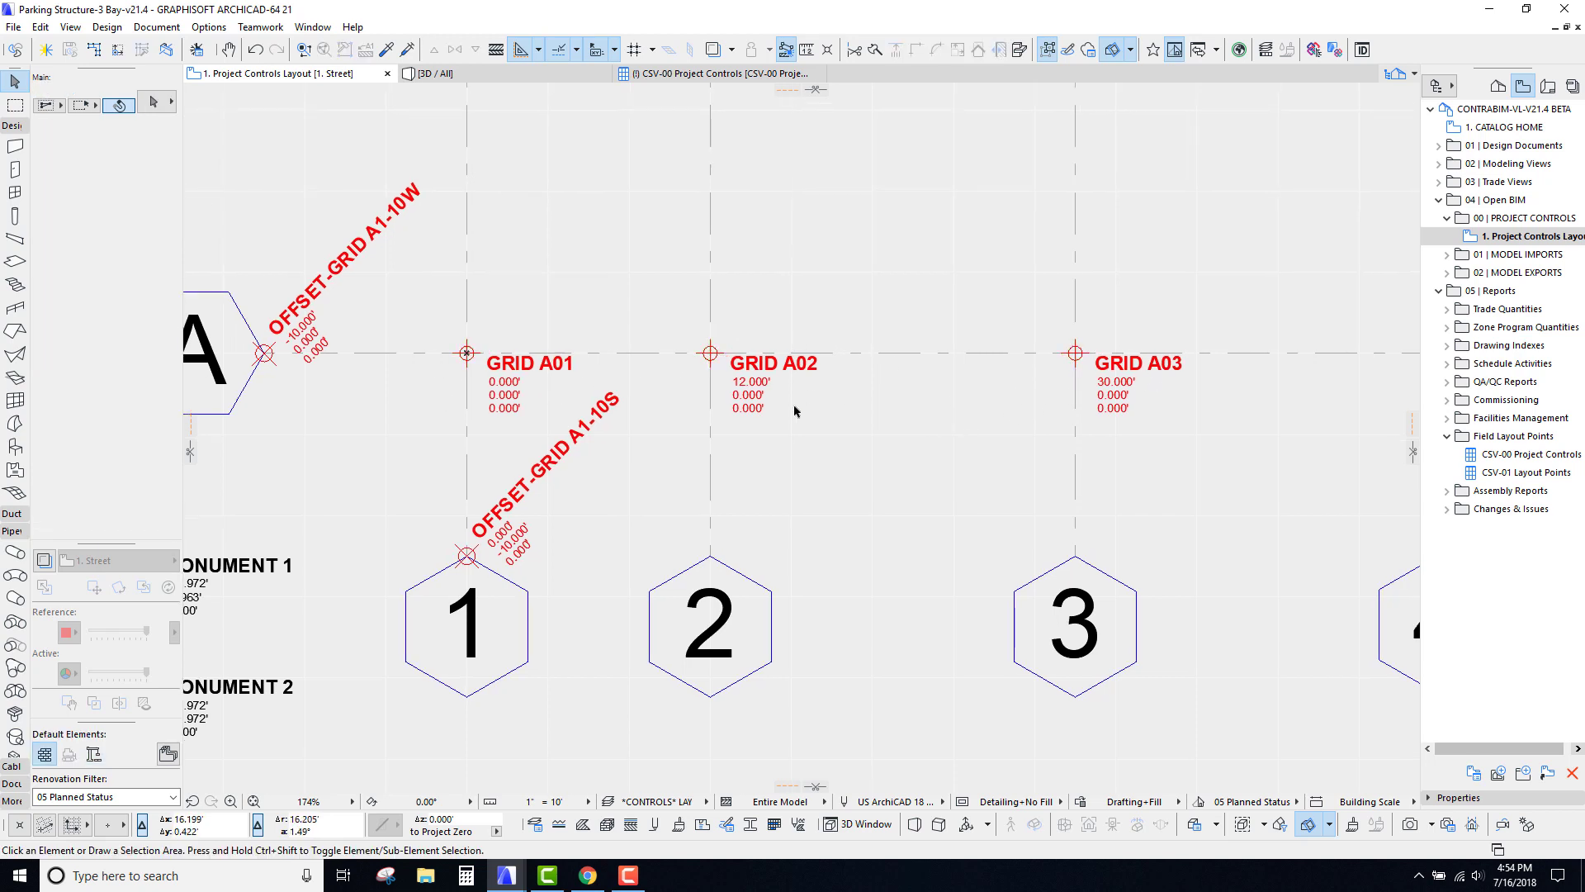
pyautogui.hotkey('ctrl', 'z')
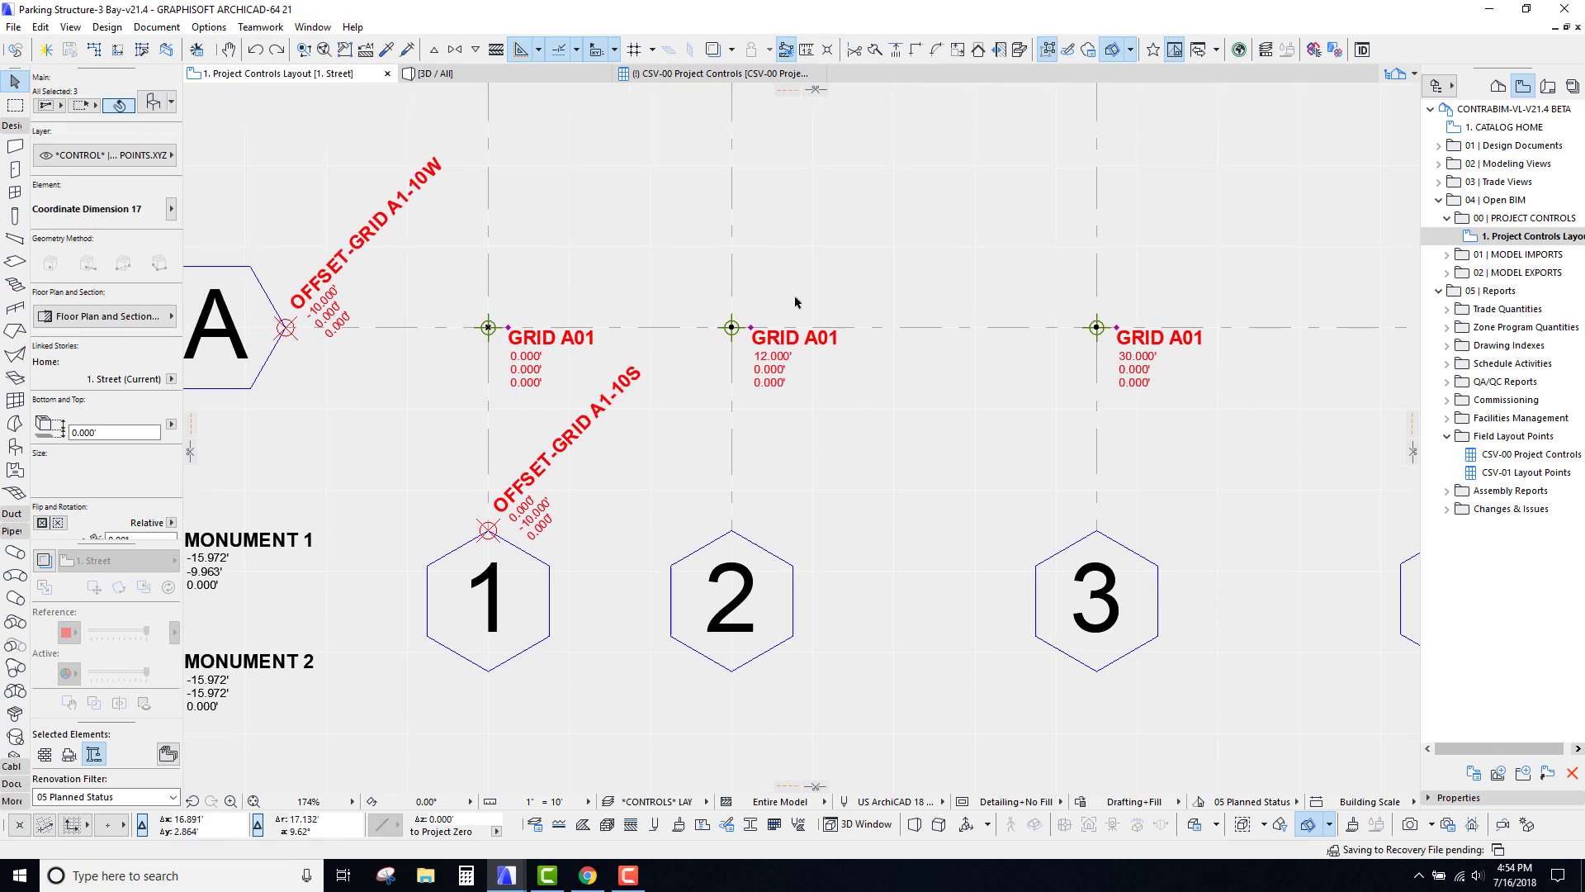
# Step: Try renumbering the points after selecting them in the order of grid lines 3, 2, 1, and undo the ID change
pyautogui.press('Escape')
pyautogui.click(1097, 328)
pyautogui.click(1363, 55)
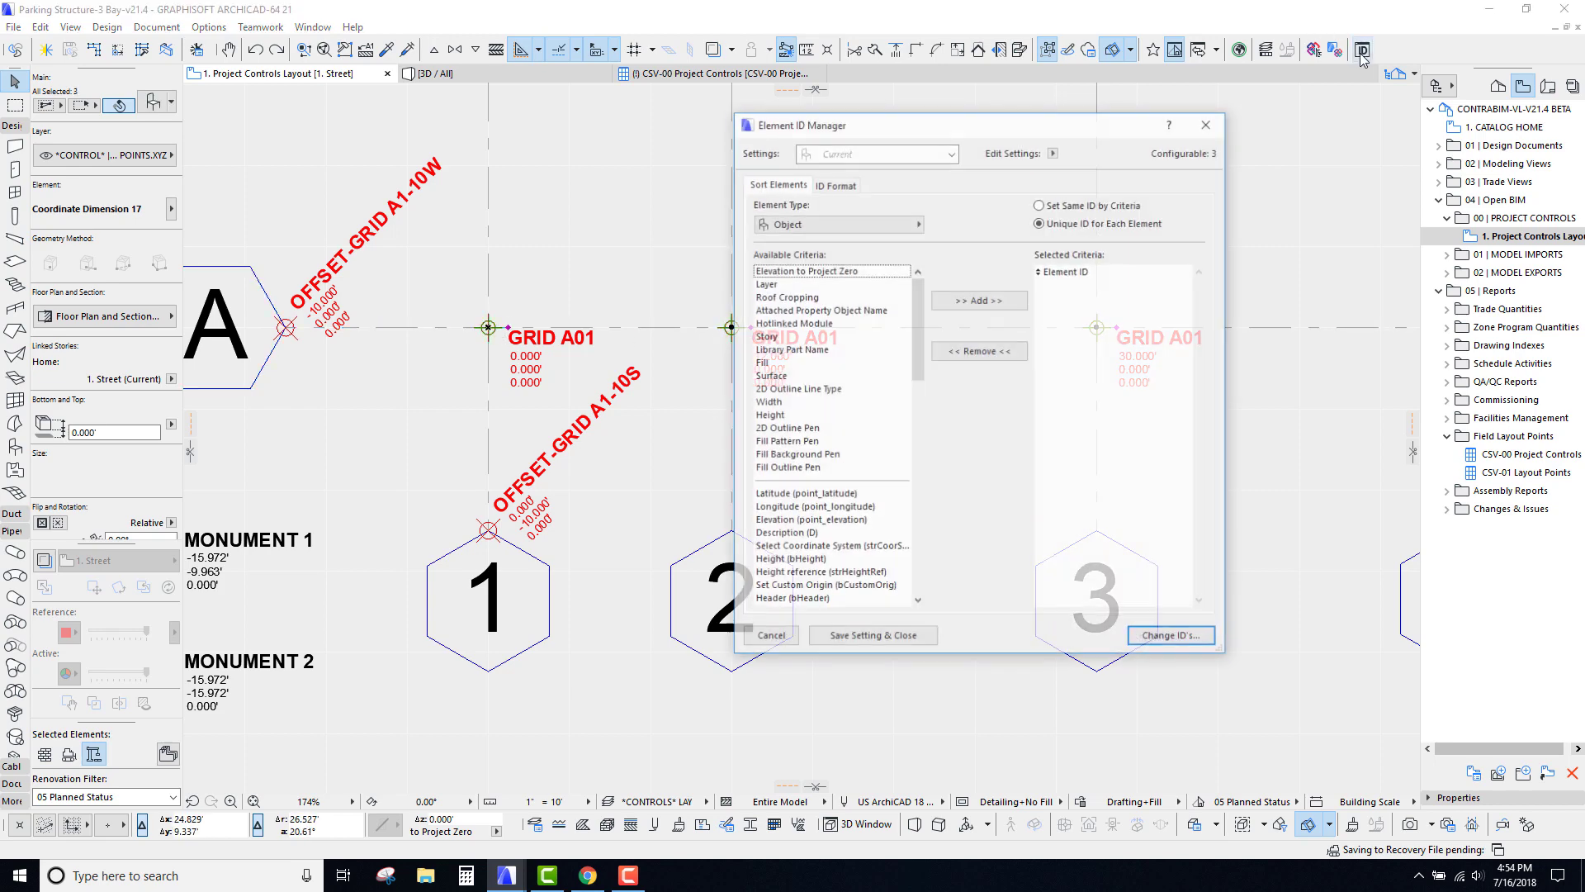
pyautogui.click(836, 182)
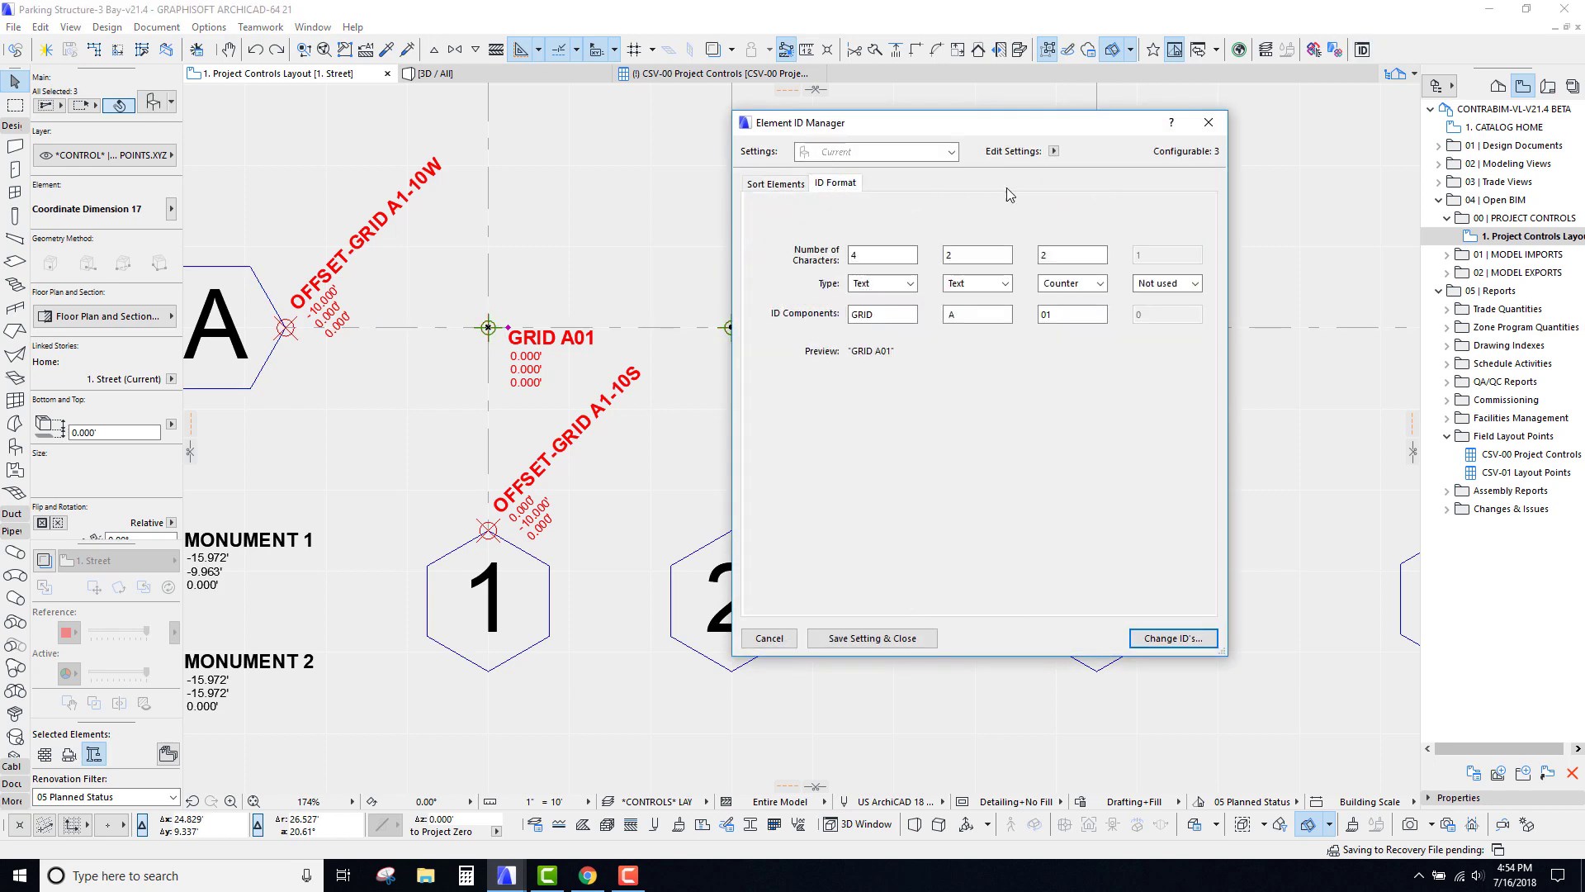
pyautogui.click(1173, 638)
pyautogui.click(880, 313)
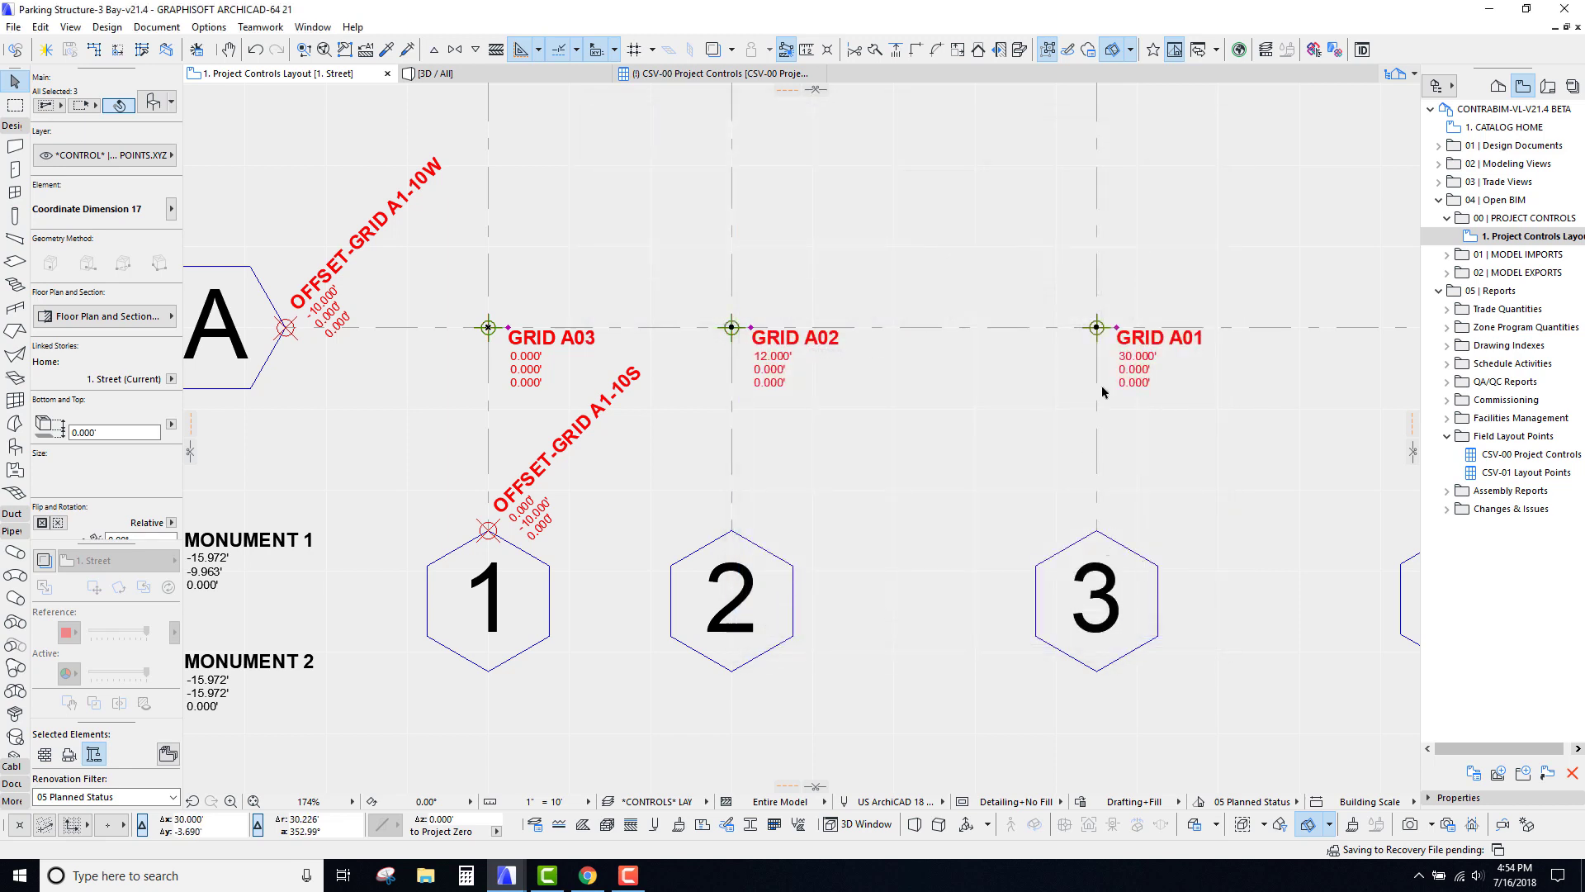
pyautogui.moveTo(890, 390); pyautogui.dragTo(901, 351, button='middle')
pyautogui.click(823, 395)
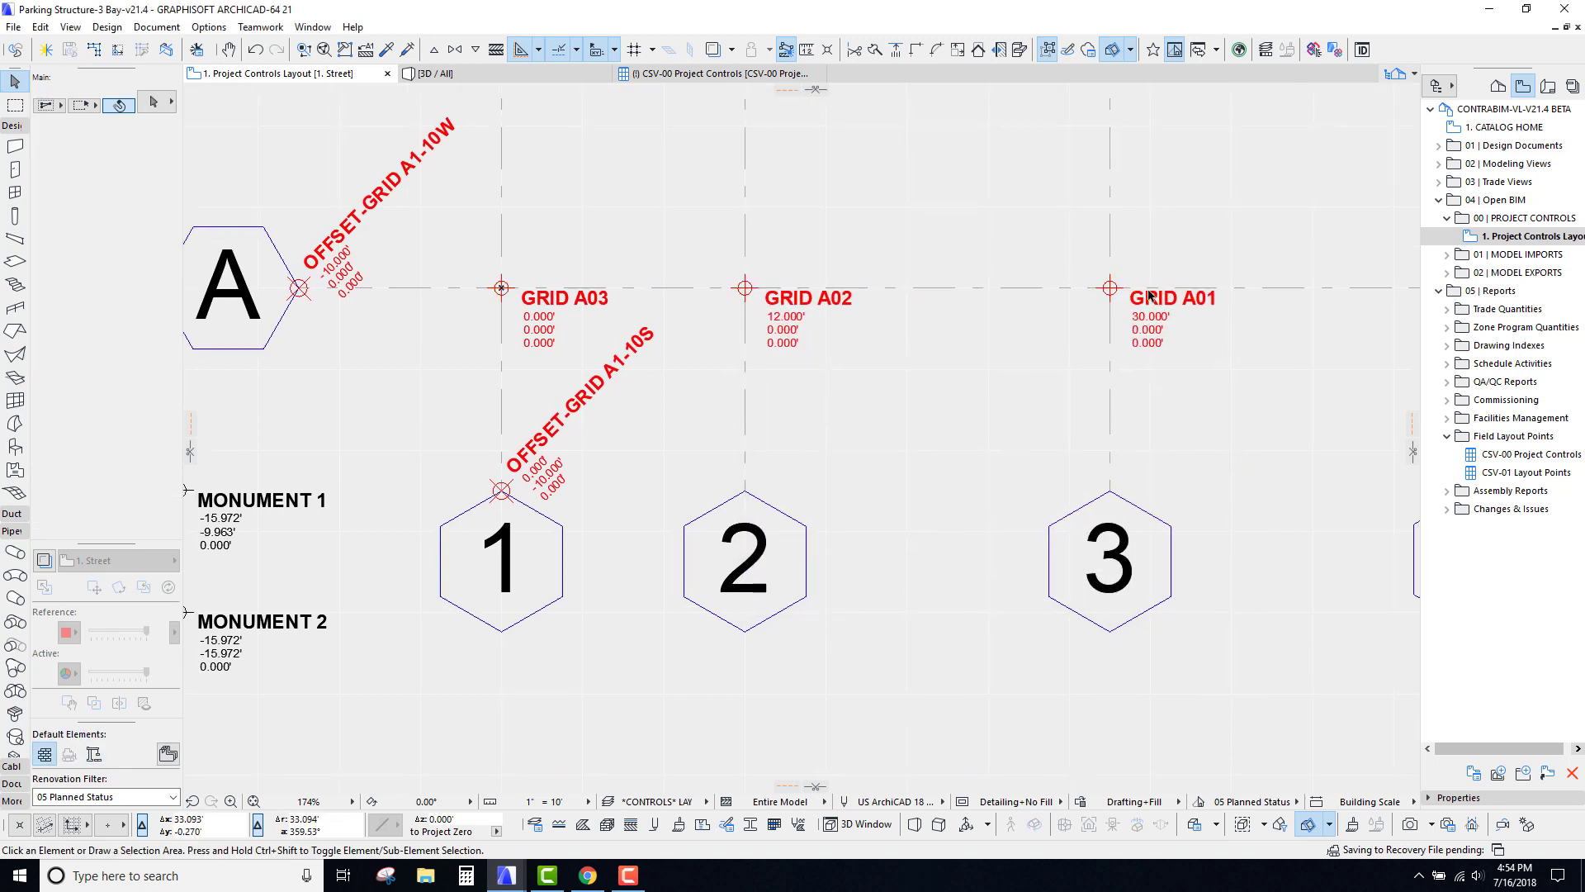
pyautogui.hotkey('ctrl', 'z')
# Step: Try renumbering the points after selecting them in the order of grid lines 1, 3, 2, and undo the ID change
pyautogui.click(501, 291)
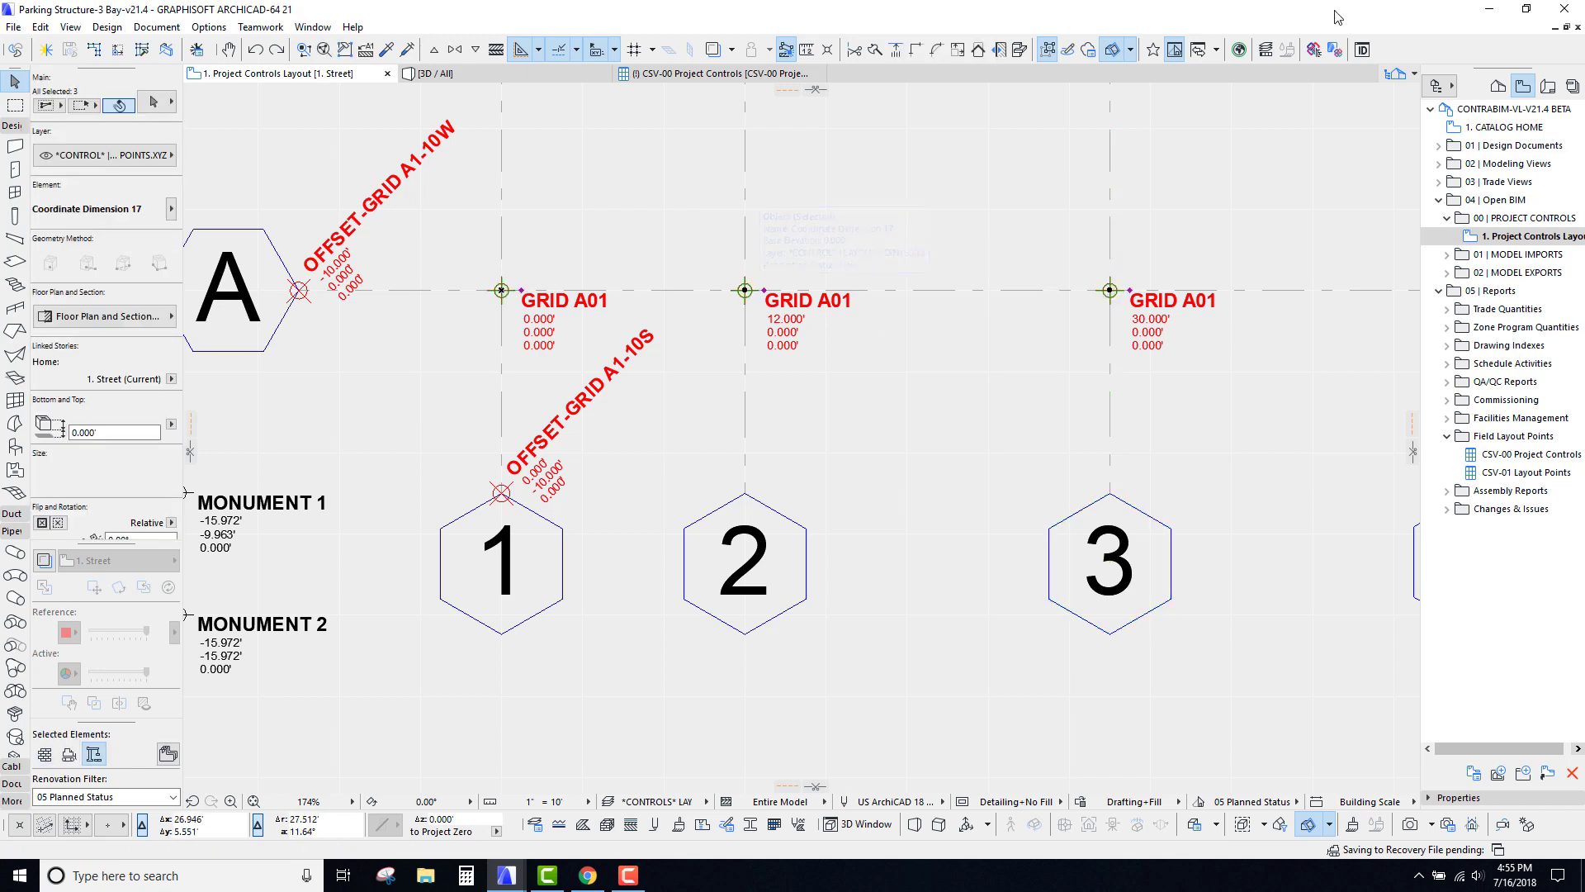
pyautogui.click(1361, 51)
pyautogui.click(843, 185)
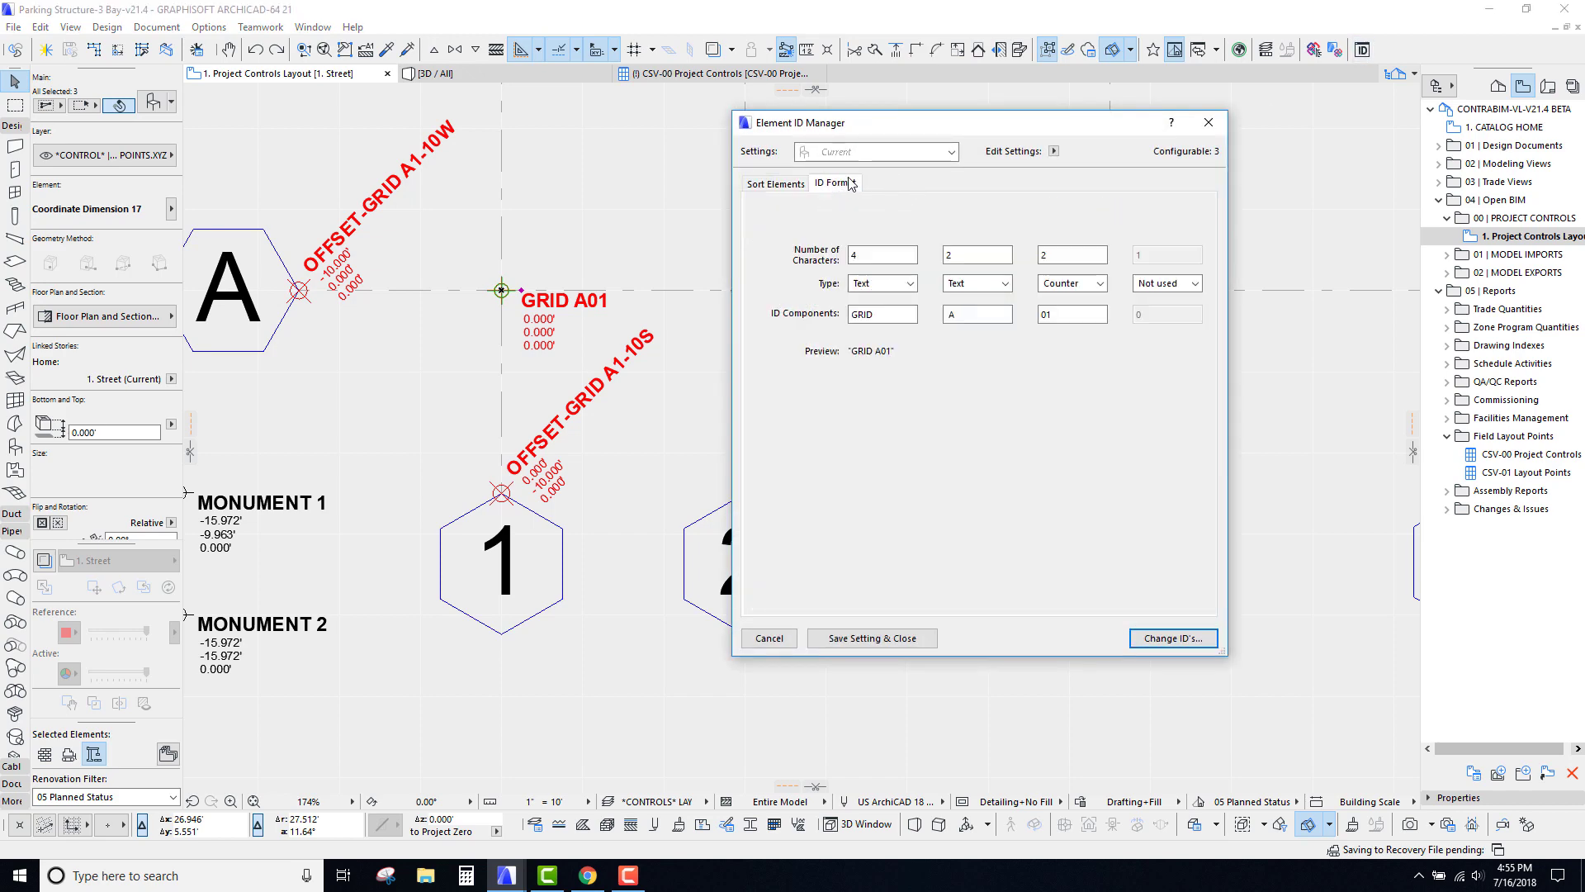
pyautogui.click(1172, 638)
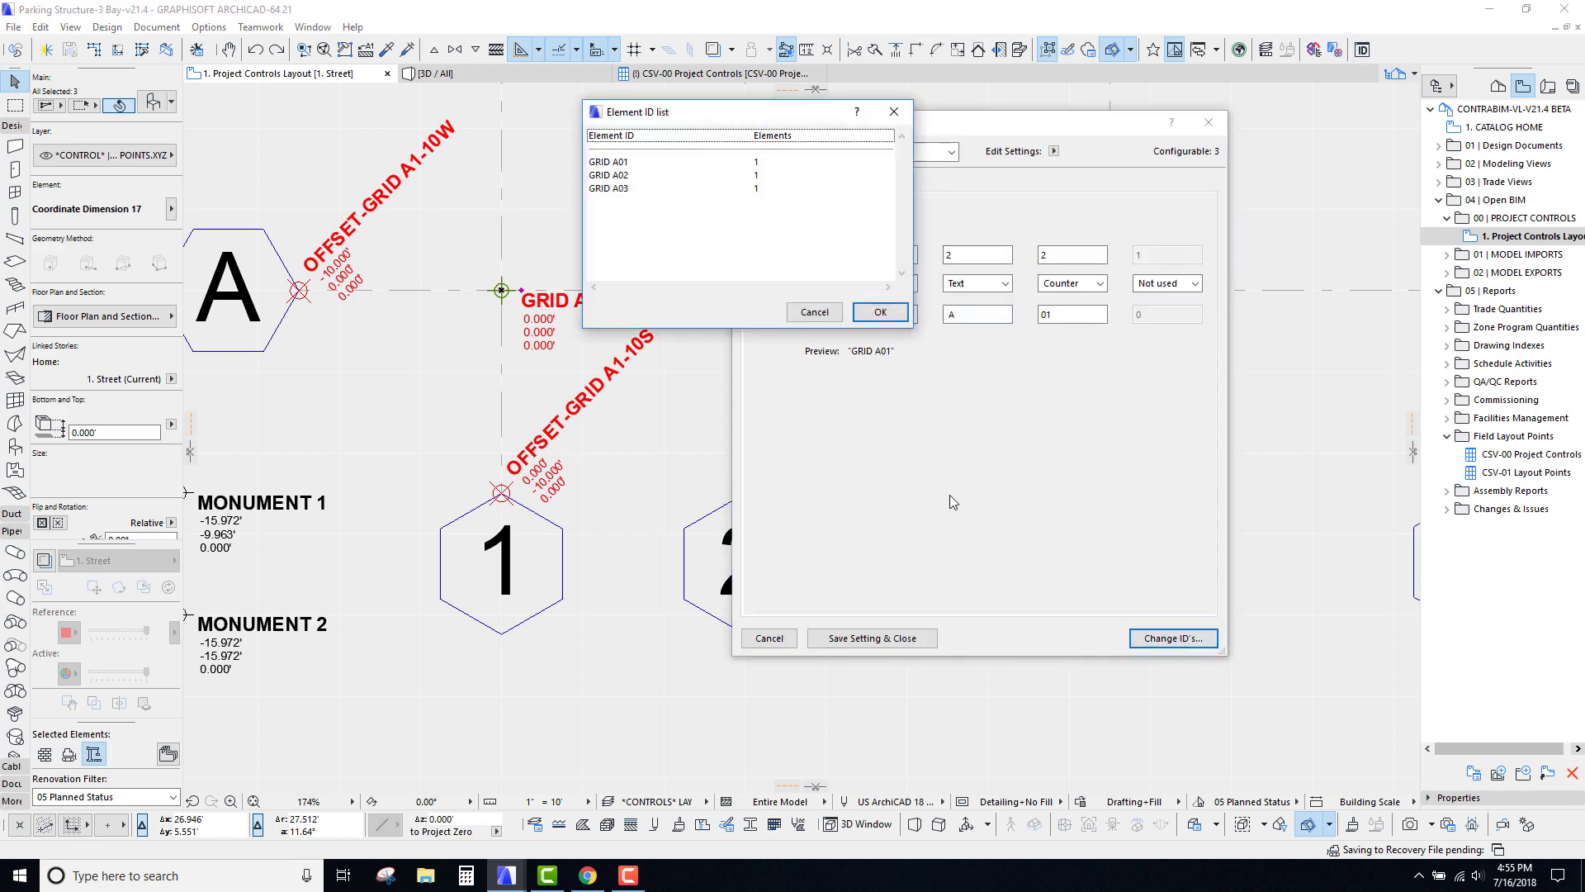
pyautogui.click(880, 312)
pyautogui.press('Escape')
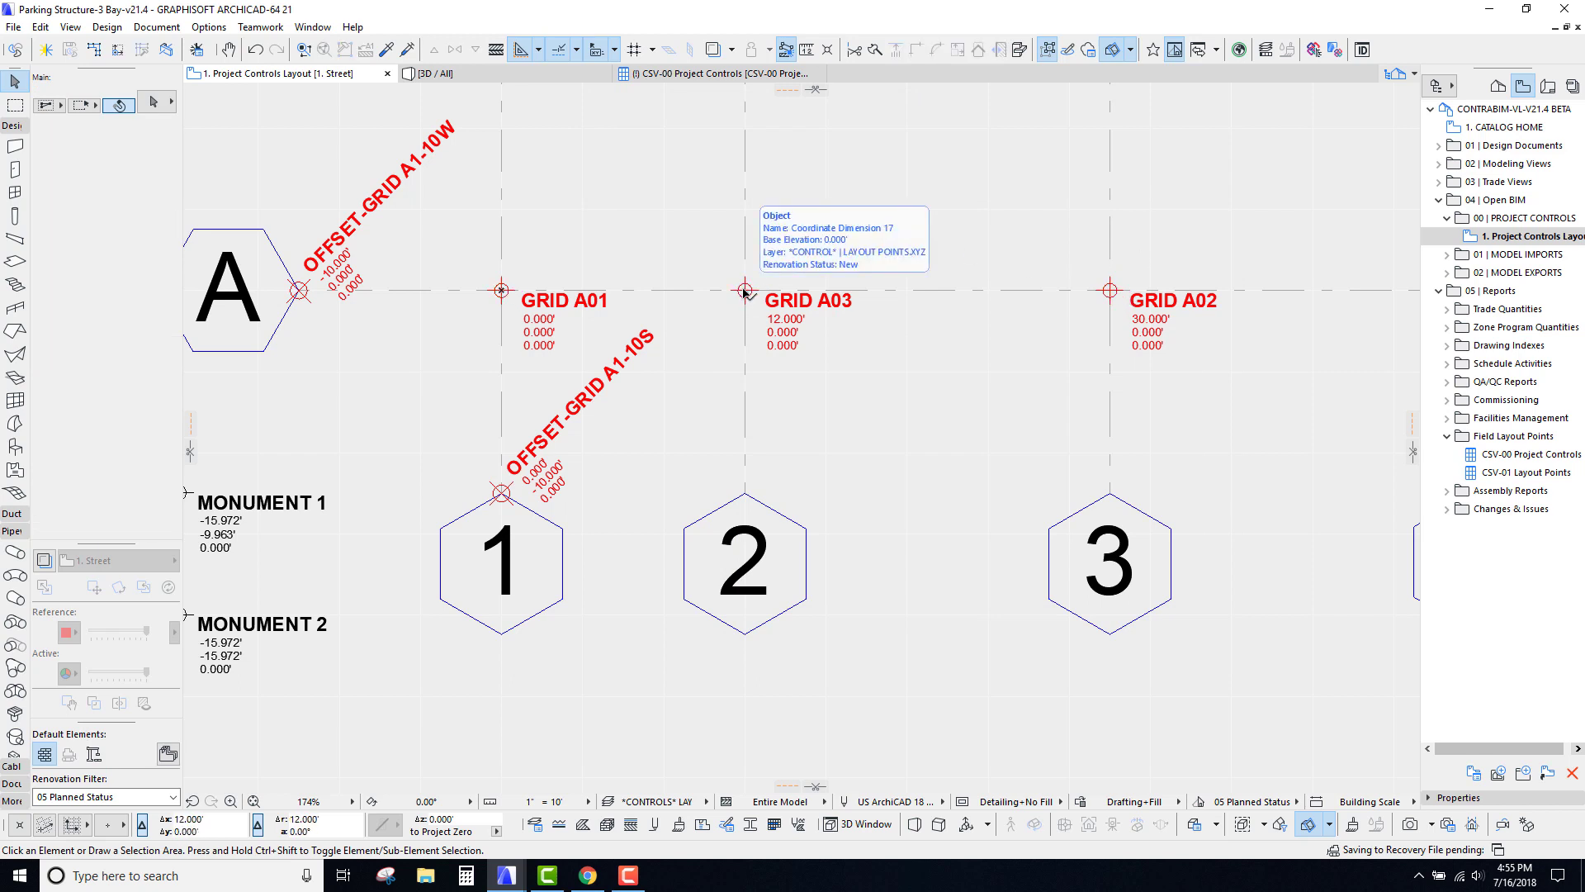
pyautogui.hotkey('ctrl', 'z')
# Step: Select the points at grid lines 1, 2 and 3, assign them GRID A01 to GRID A03 in that order, and clear the selection
pyautogui.click(809, 446)
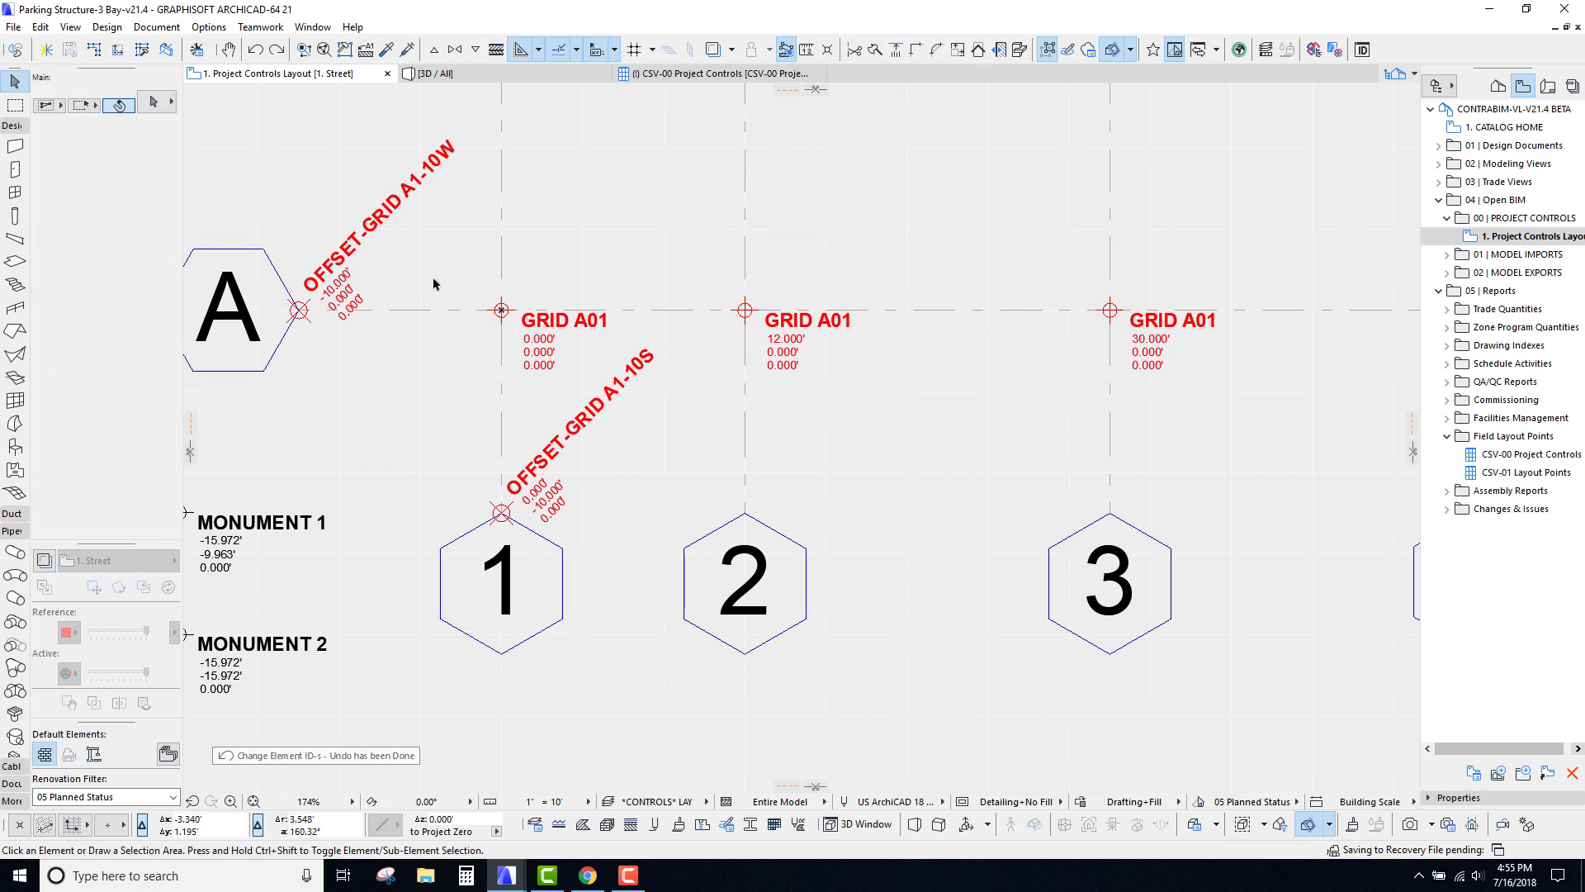
pyautogui.moveTo(431, 236); pyautogui.dragTo(1275, 391)
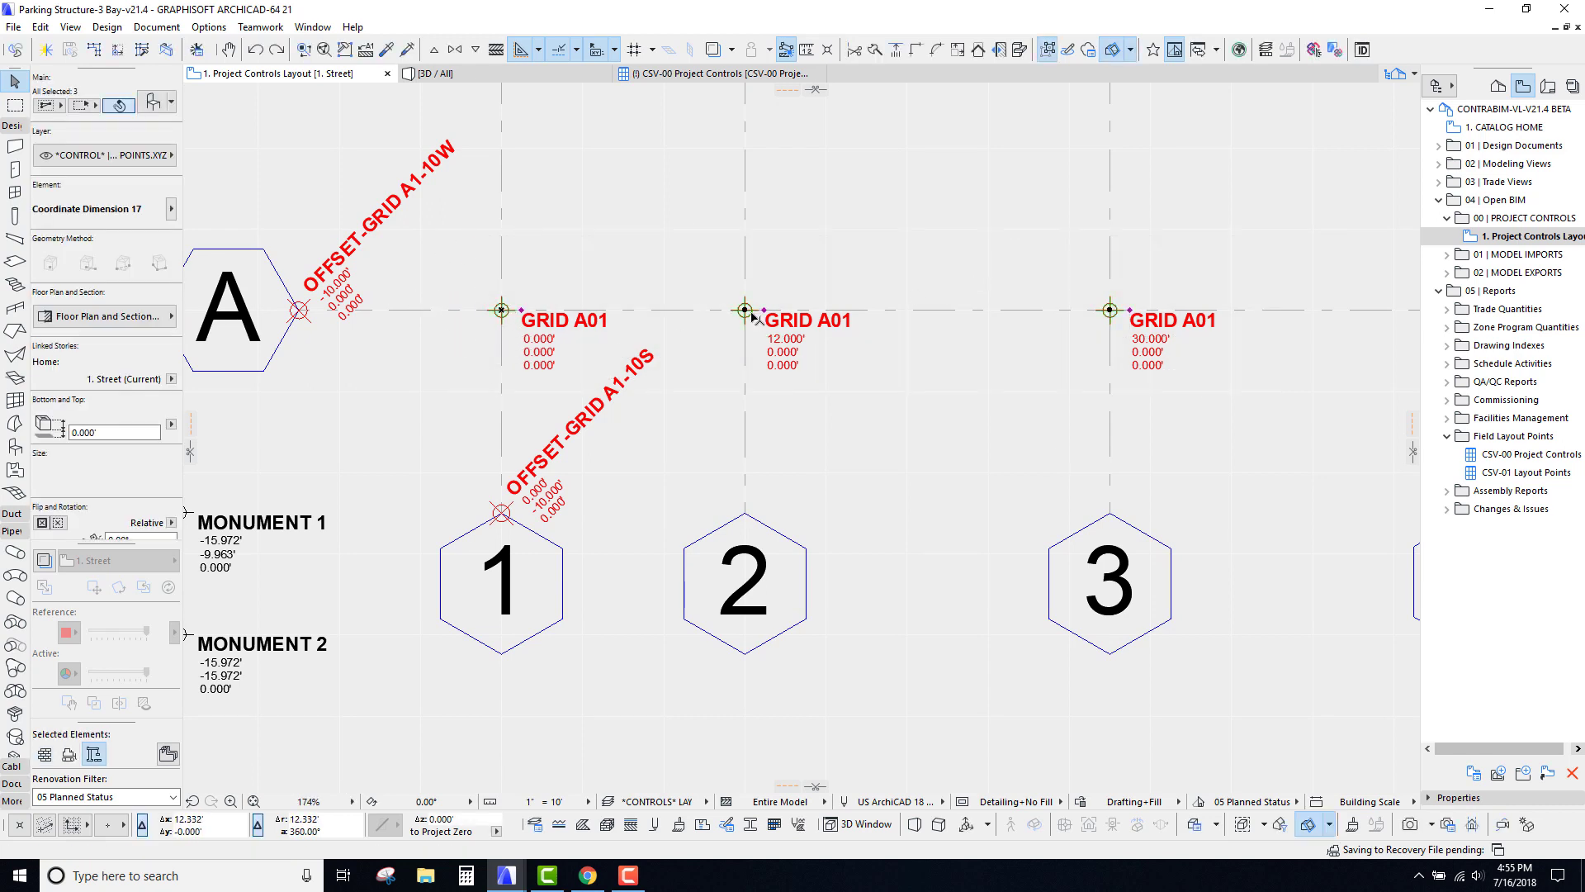
pyautogui.click(1362, 50)
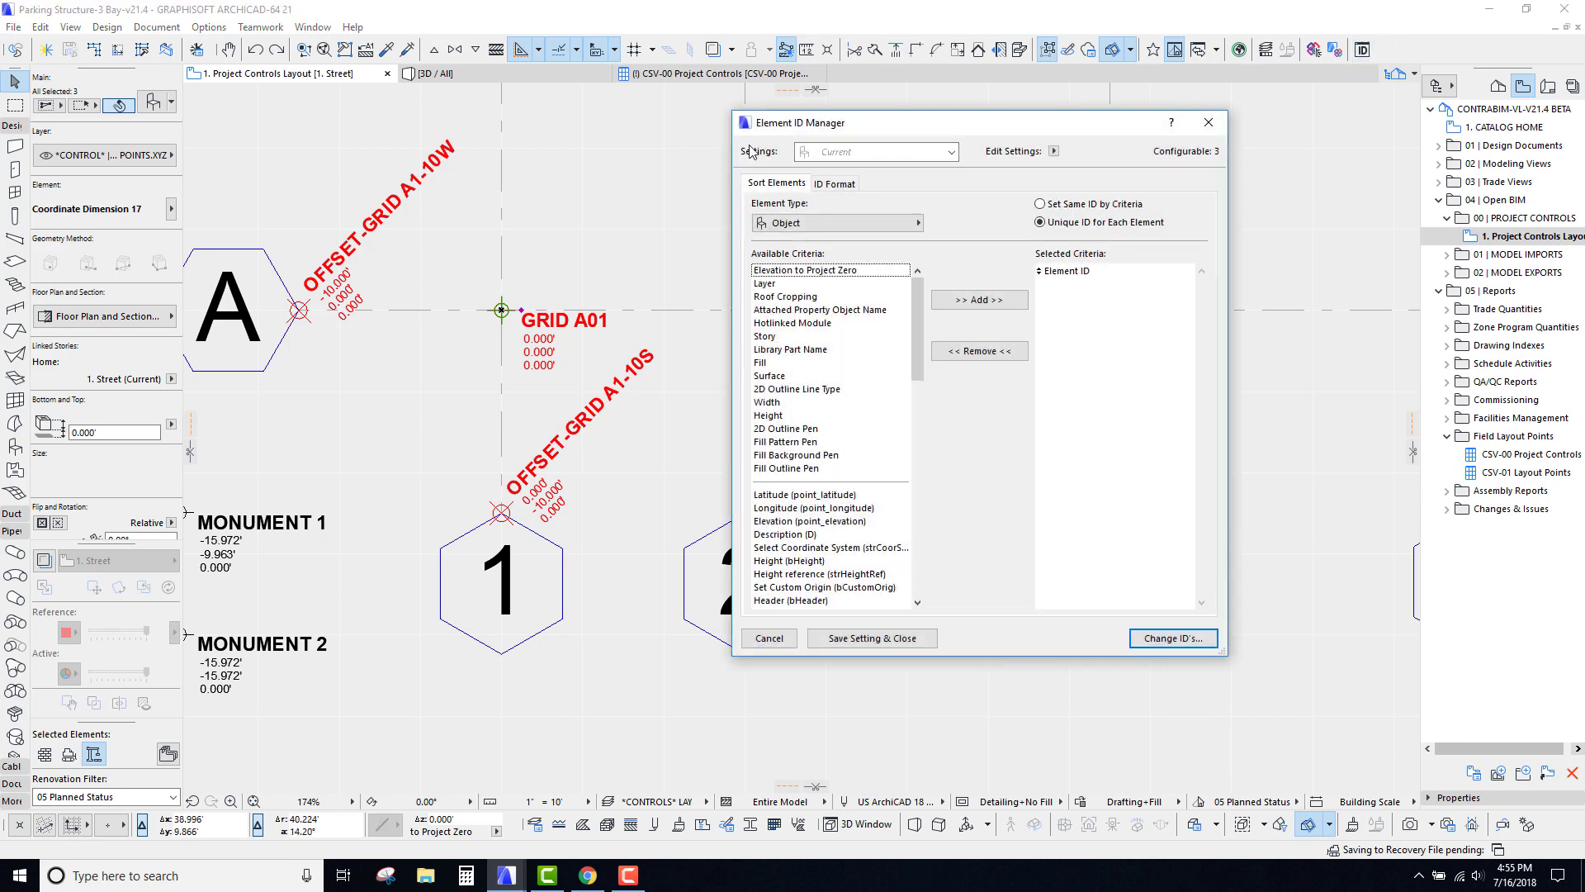
pyautogui.click(843, 187)
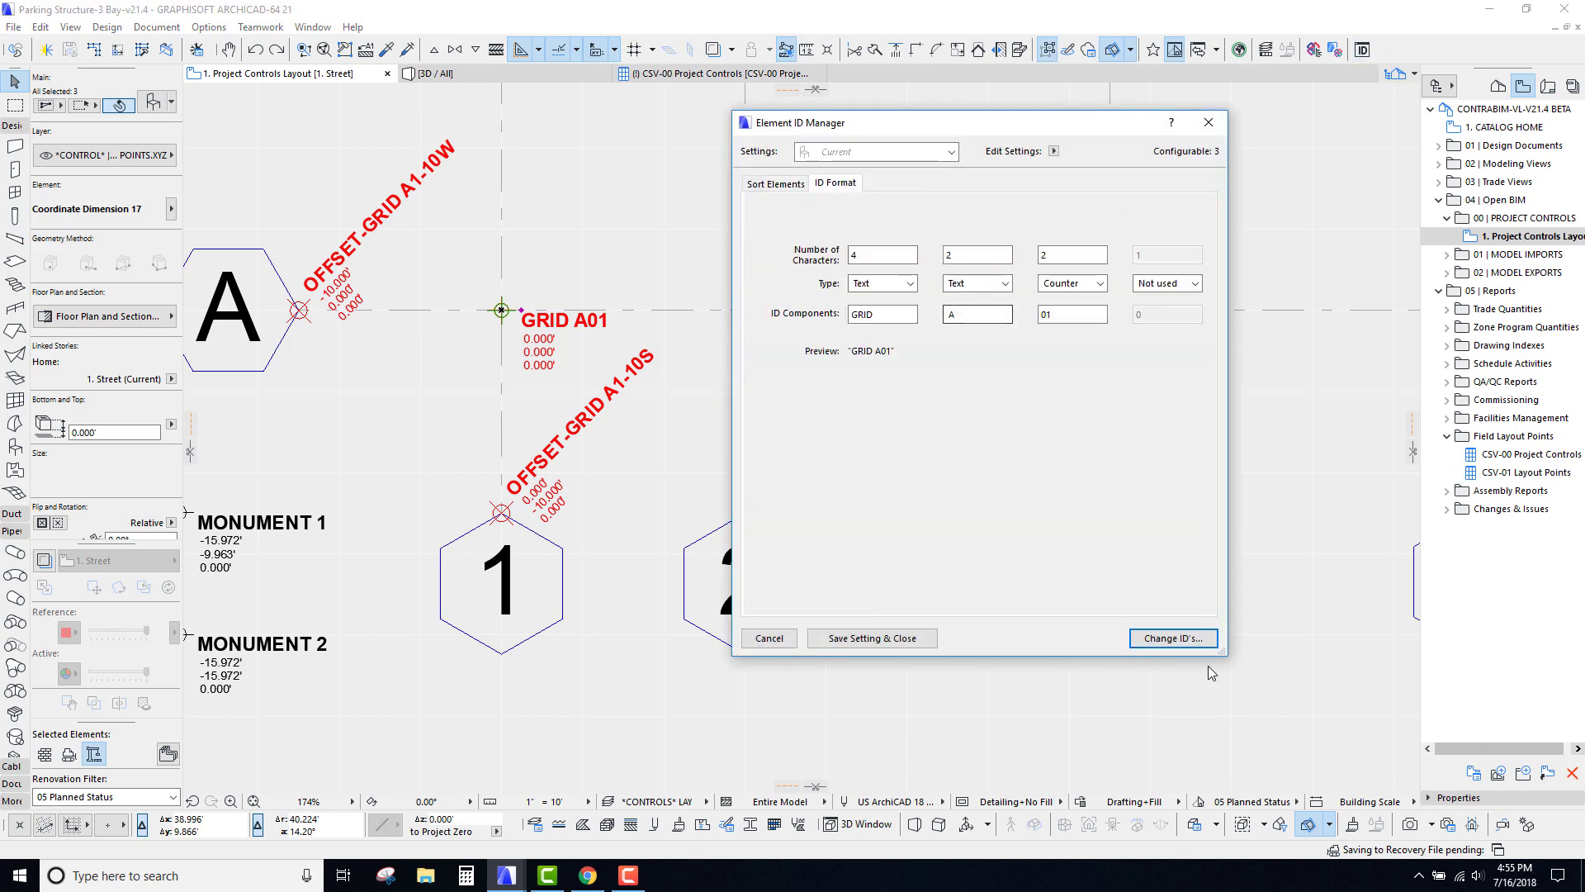
pyautogui.click(1175, 636)
pyautogui.click(882, 313)
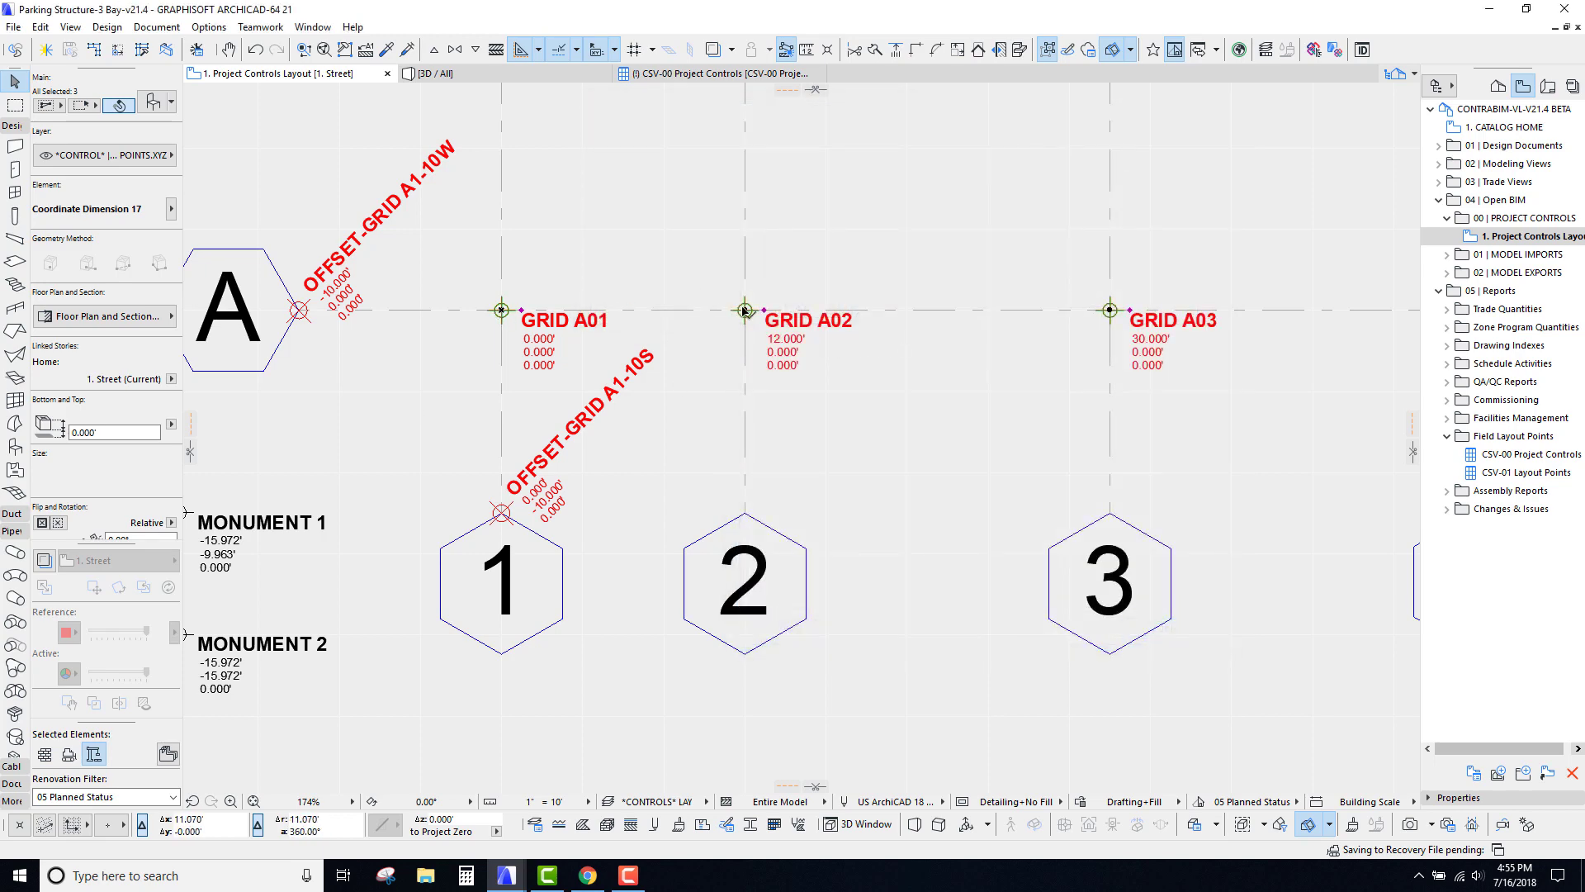
pyautogui.moveTo(1108, 289); pyautogui.dragTo(1081, 320, button='middle')
pyautogui.click(1062, 317)
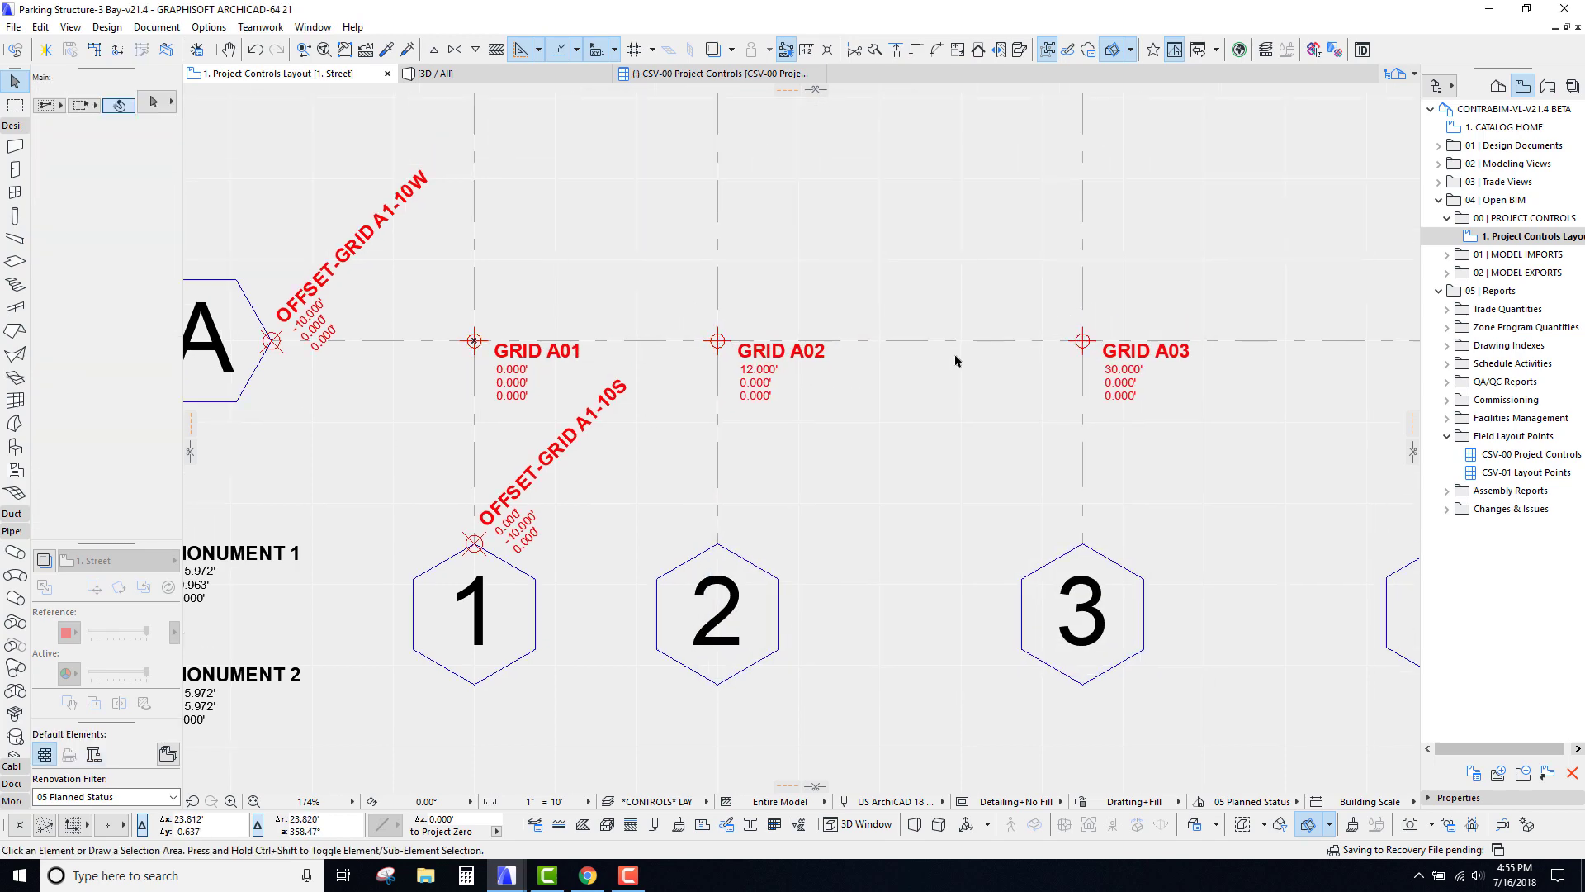
# Step: Multiply the grid line 3 control point along grid line A at 18' increments up to grid line 26
pyautogui.scroll(-5, 955, 361)
pyautogui.scroll(4, 634, 420)
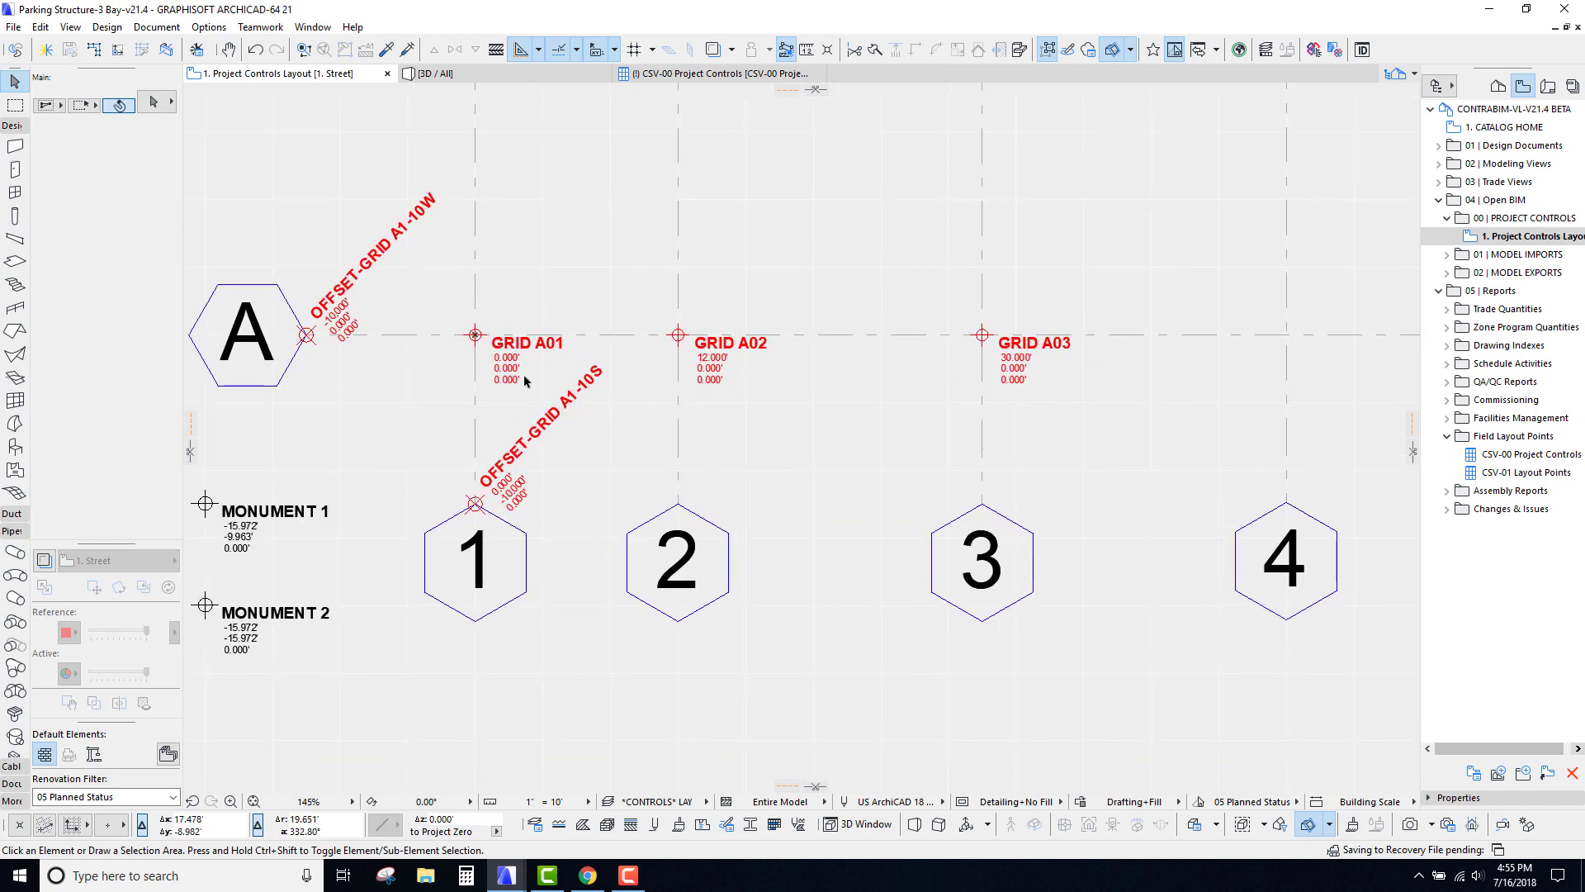
pyautogui.moveTo(1004, 359); pyautogui.dragTo(879, 355, button='middle')
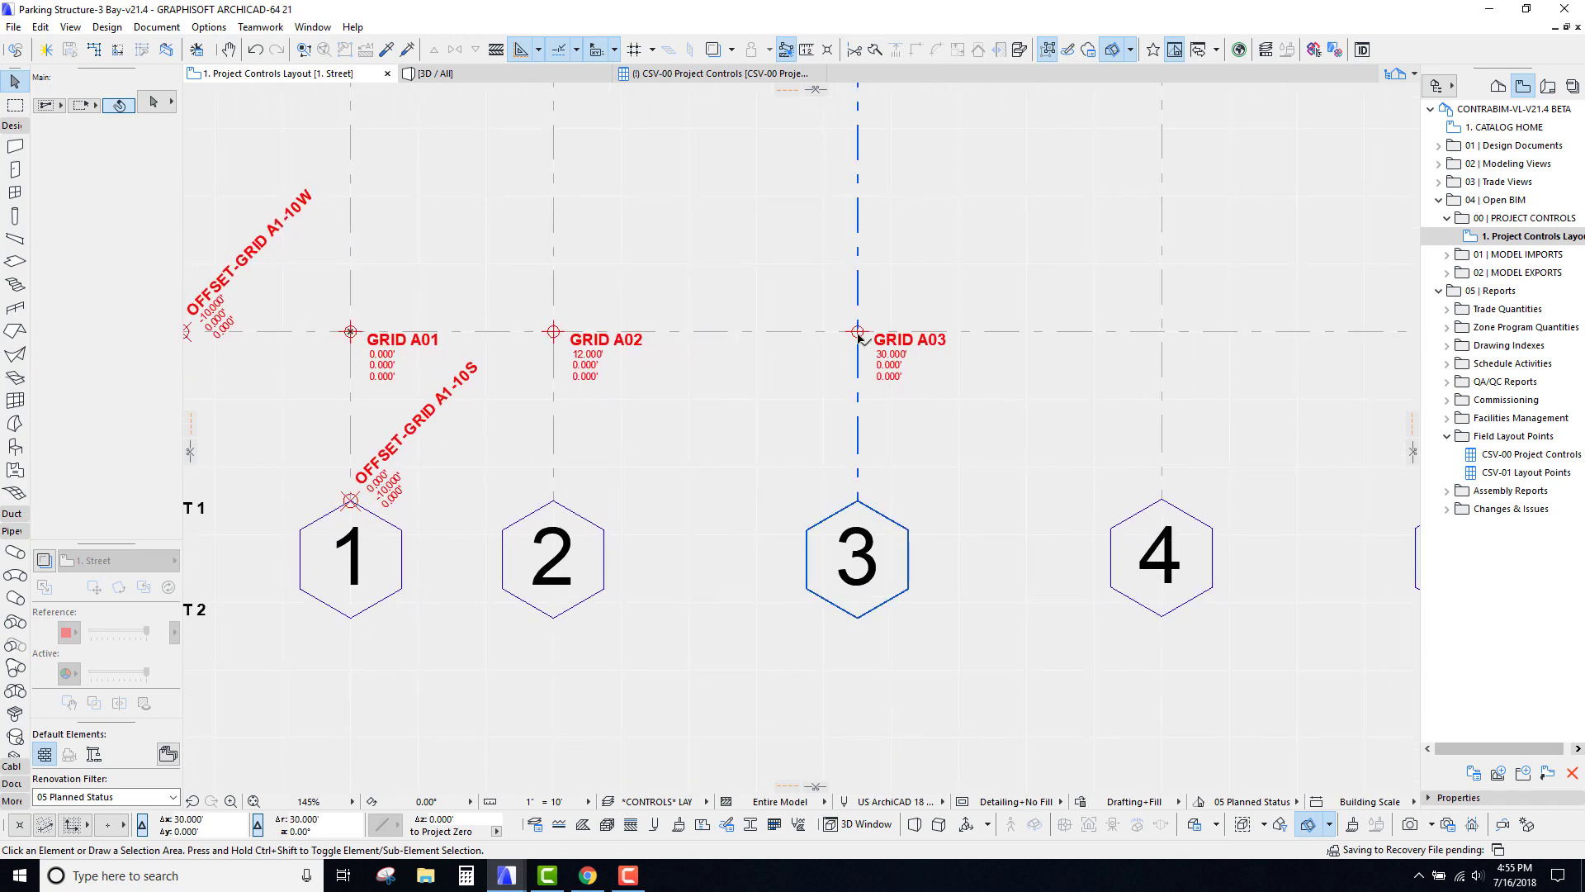
pyautogui.click(858, 333)
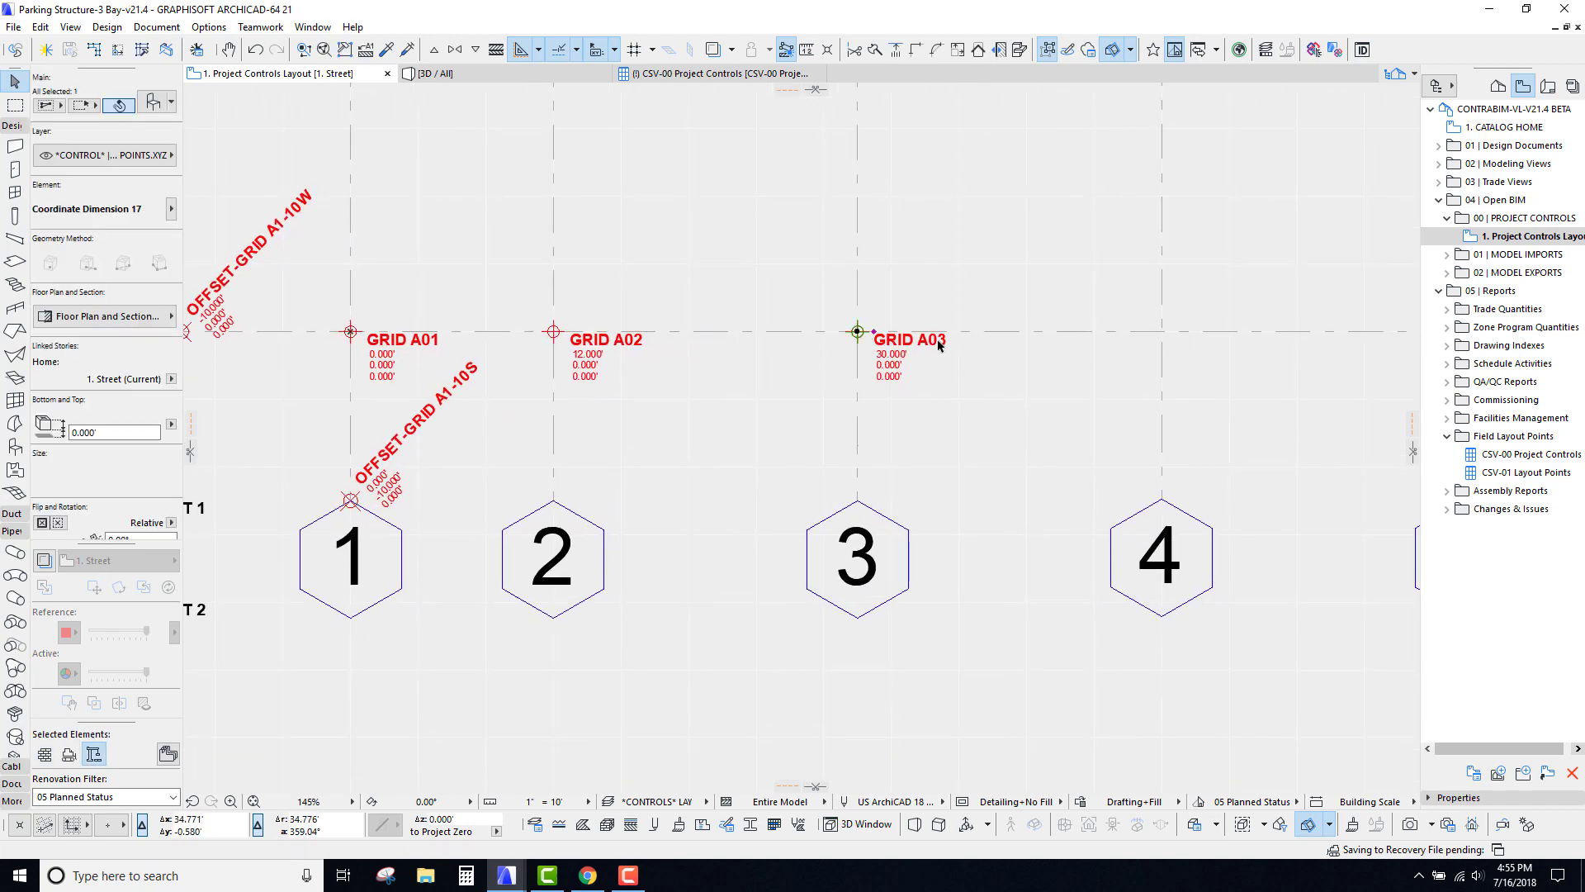
pyautogui.hotkey('ctrl', 'u')
pyautogui.moveTo(739, 171); pyautogui.dragTo(692, 174)
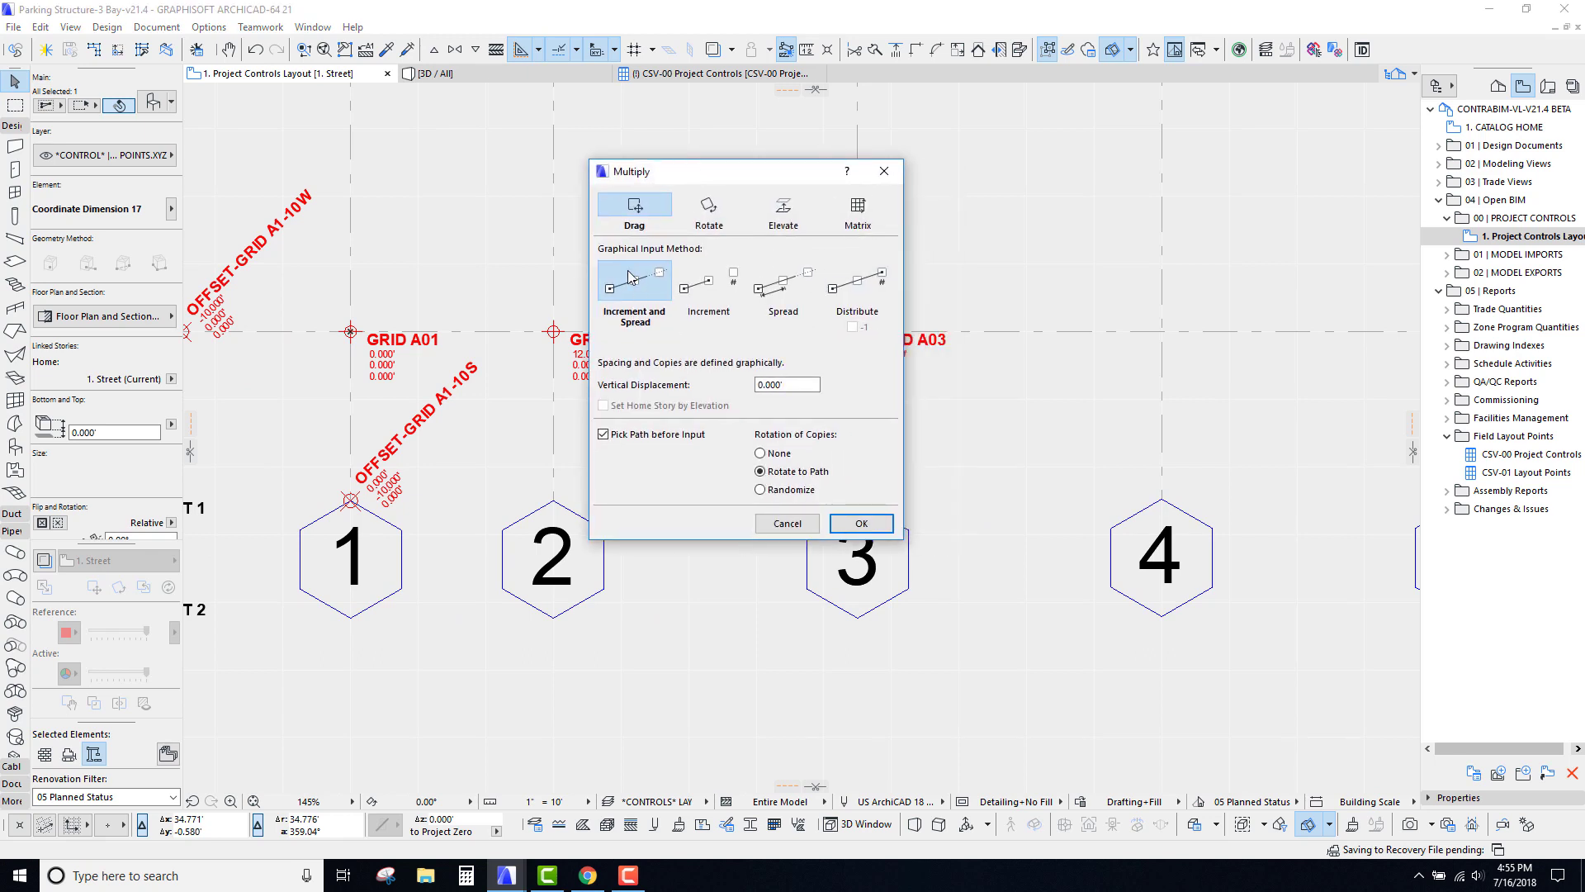
pyautogui.click(860, 524)
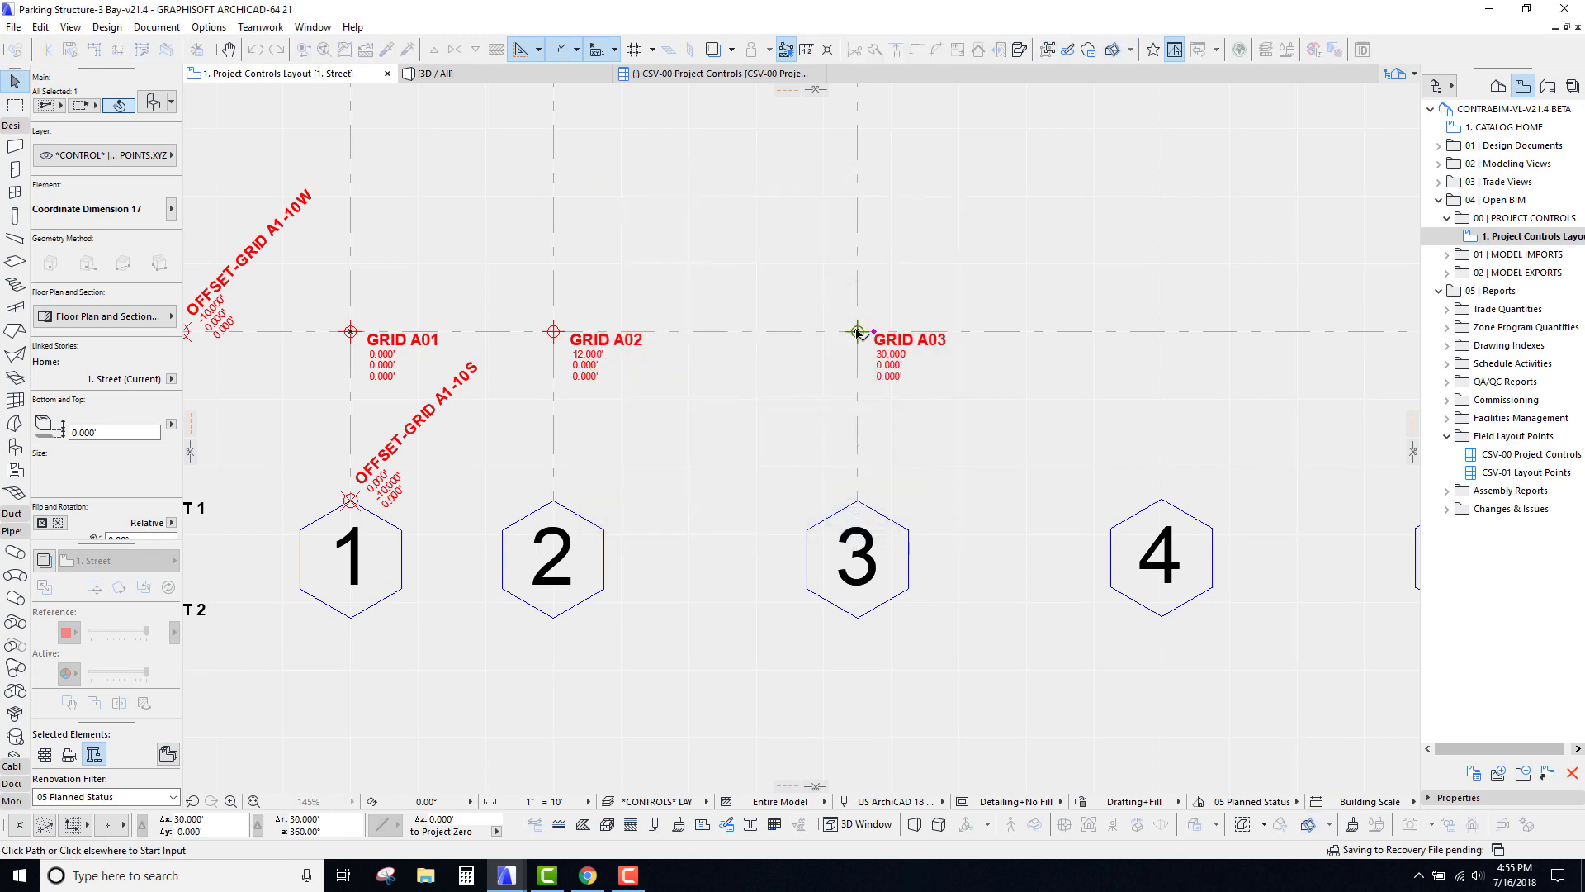
pyautogui.click(857, 332)
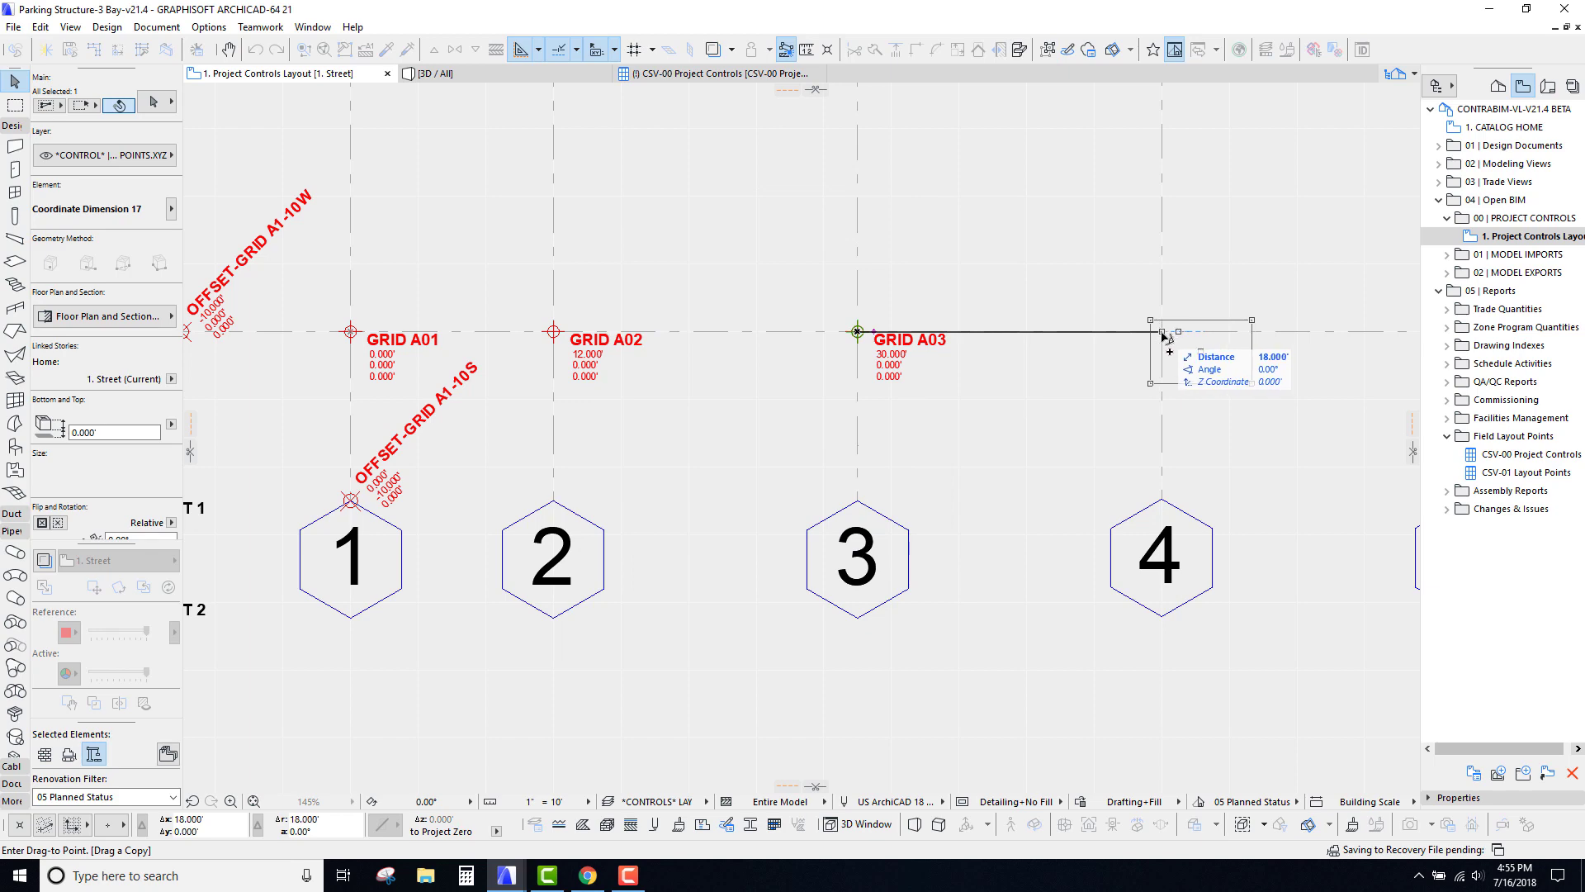
pyautogui.scroll(-8, 999, 424)
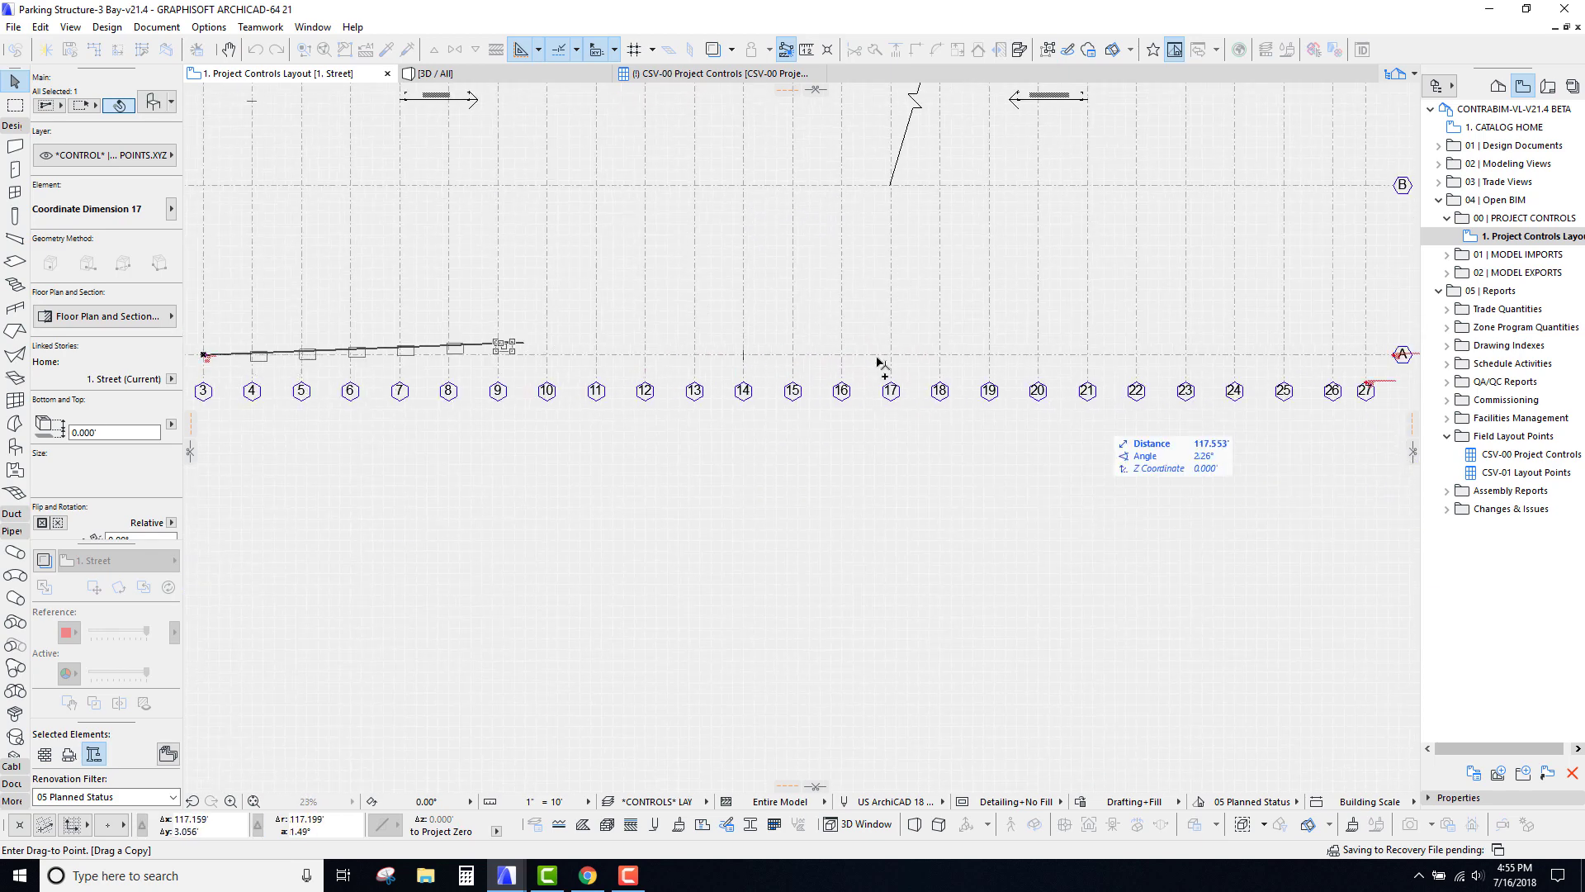
pyautogui.scroll(6, 1337, 355)
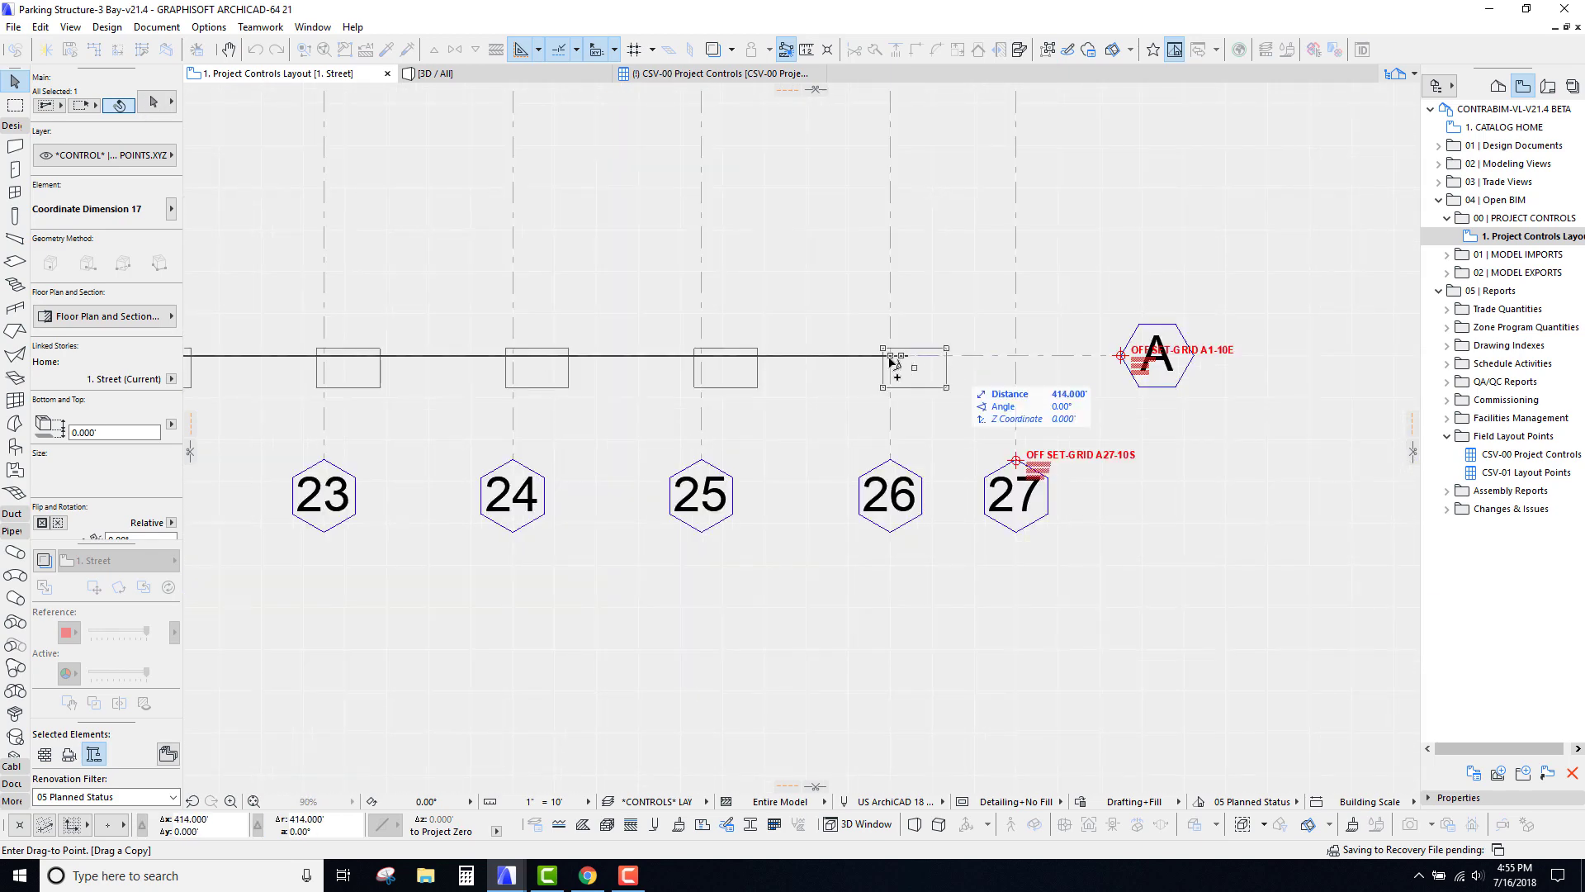
pyautogui.click(891, 360)
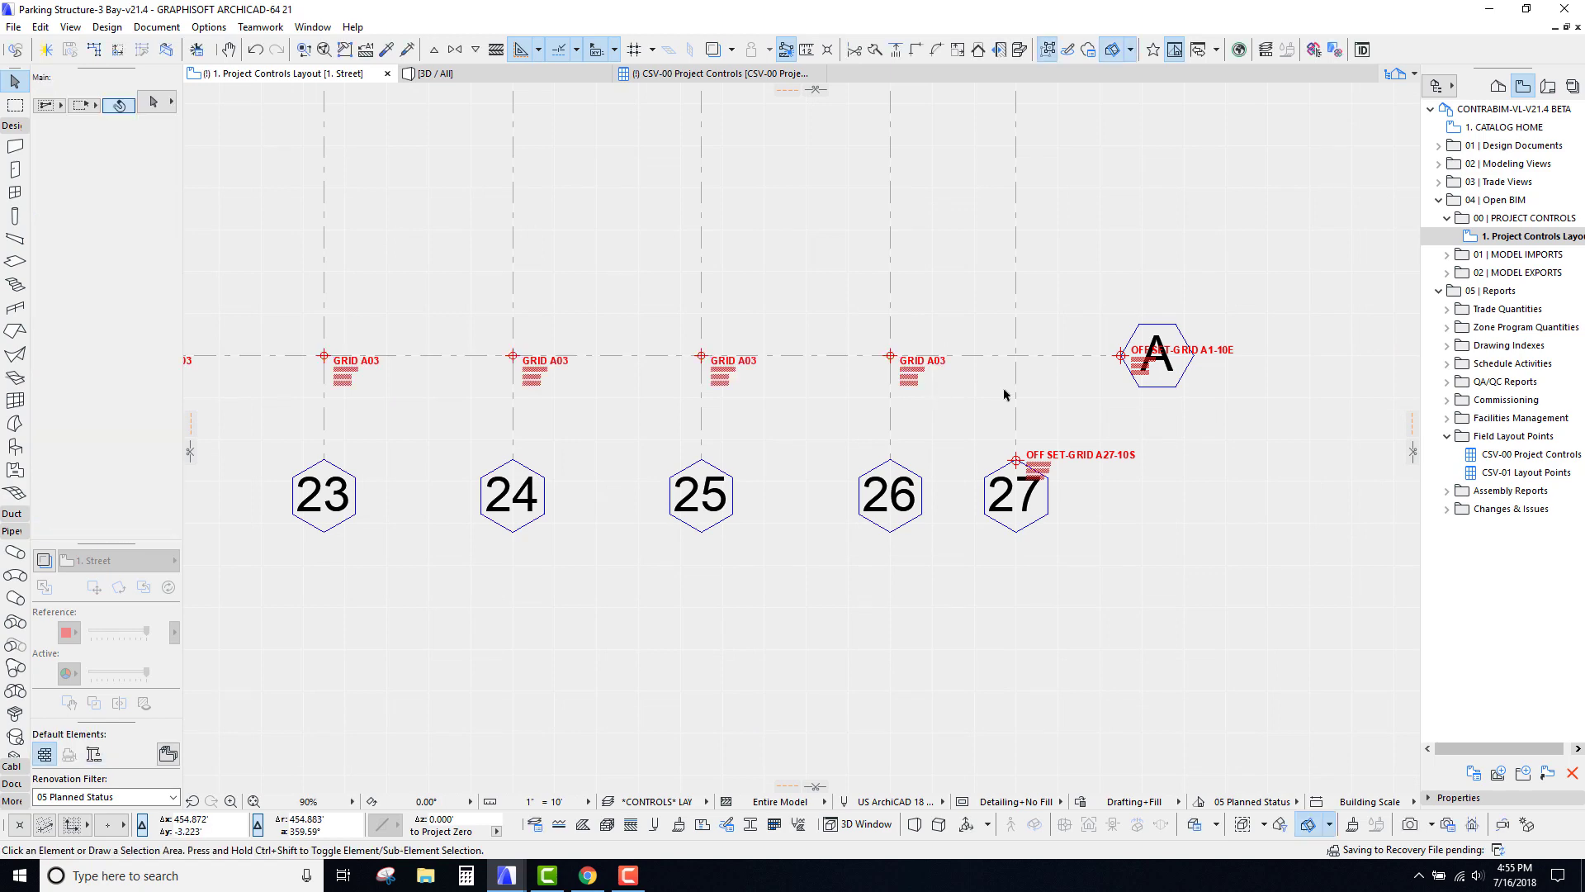
# Step: Copy the grid line 26 control point 12' along grid line A to the intersection with grid line 27
pyautogui.scroll(4, 1005, 395)
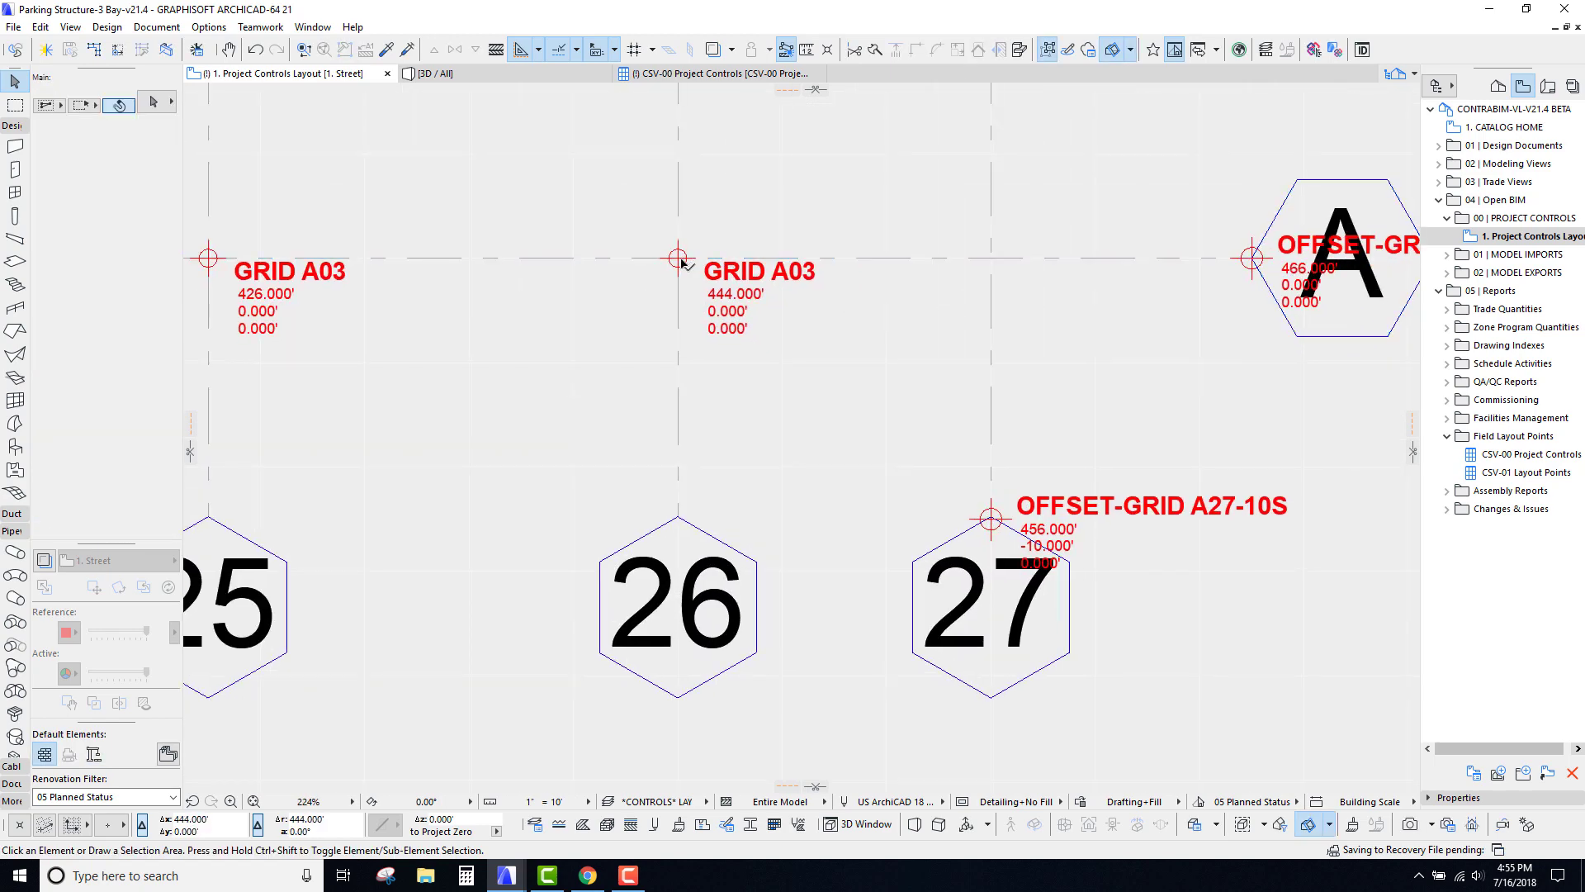
pyautogui.click(679, 259)
pyautogui.hotkey('ctrl', 'shift', 'd')
pyautogui.click(679, 260)
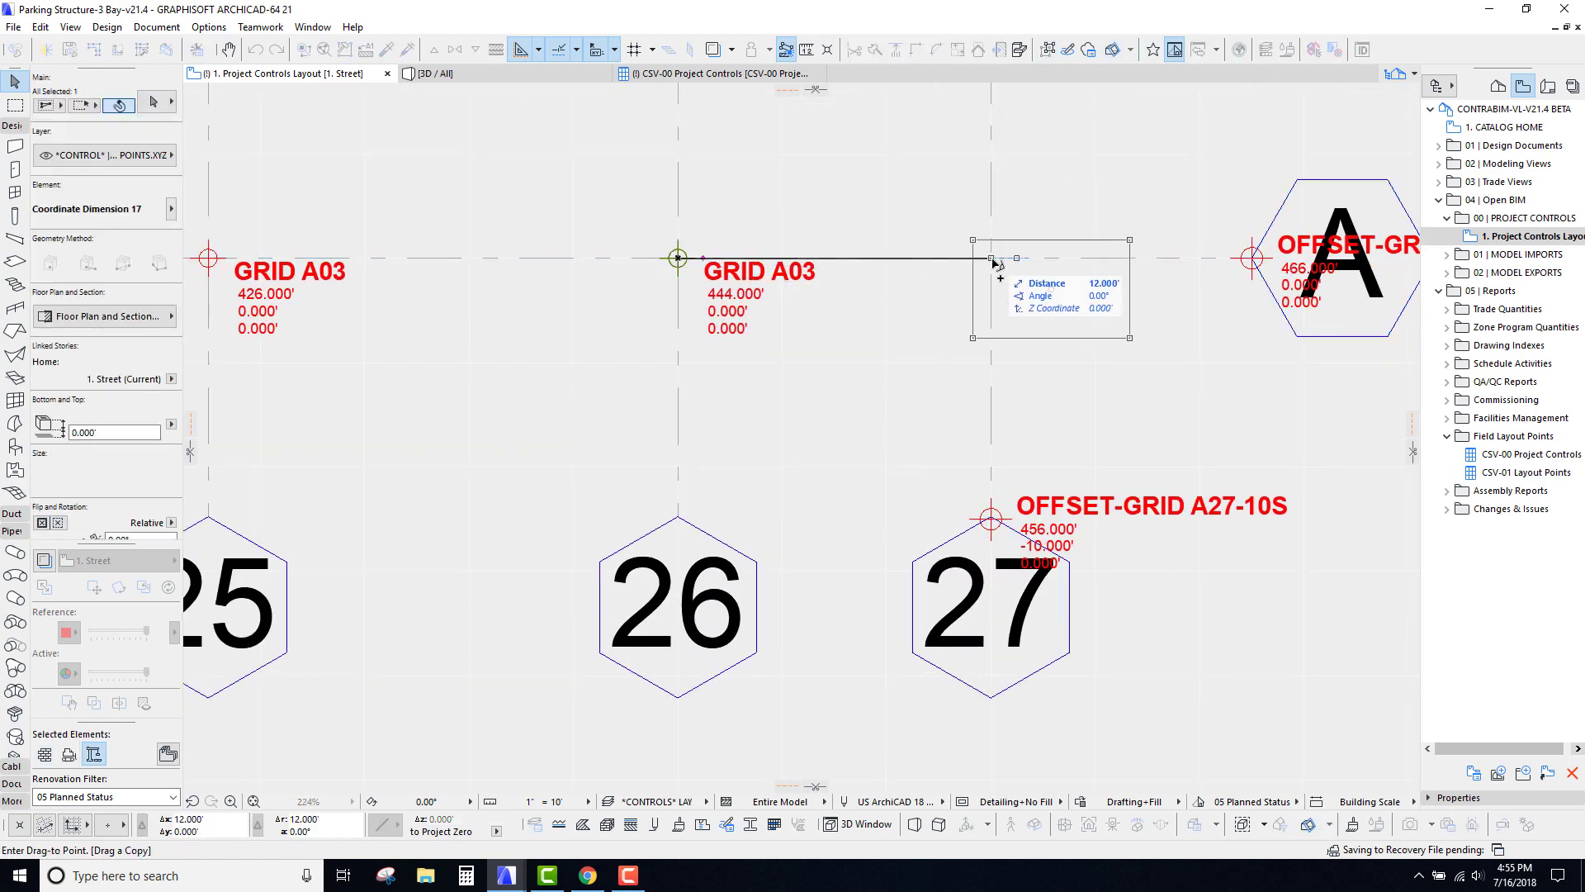
pyautogui.click(991, 258)
pyautogui.press('Escape')
# Step: Select all control points along grid line A, leaving out the offset points, and assign them unique IDs from GRID A01 to GRID A27
pyautogui.scroll(-4, 790, 380)
pyautogui.scroll(-6, 790, 380)
pyautogui.scroll(6, 294, 390)
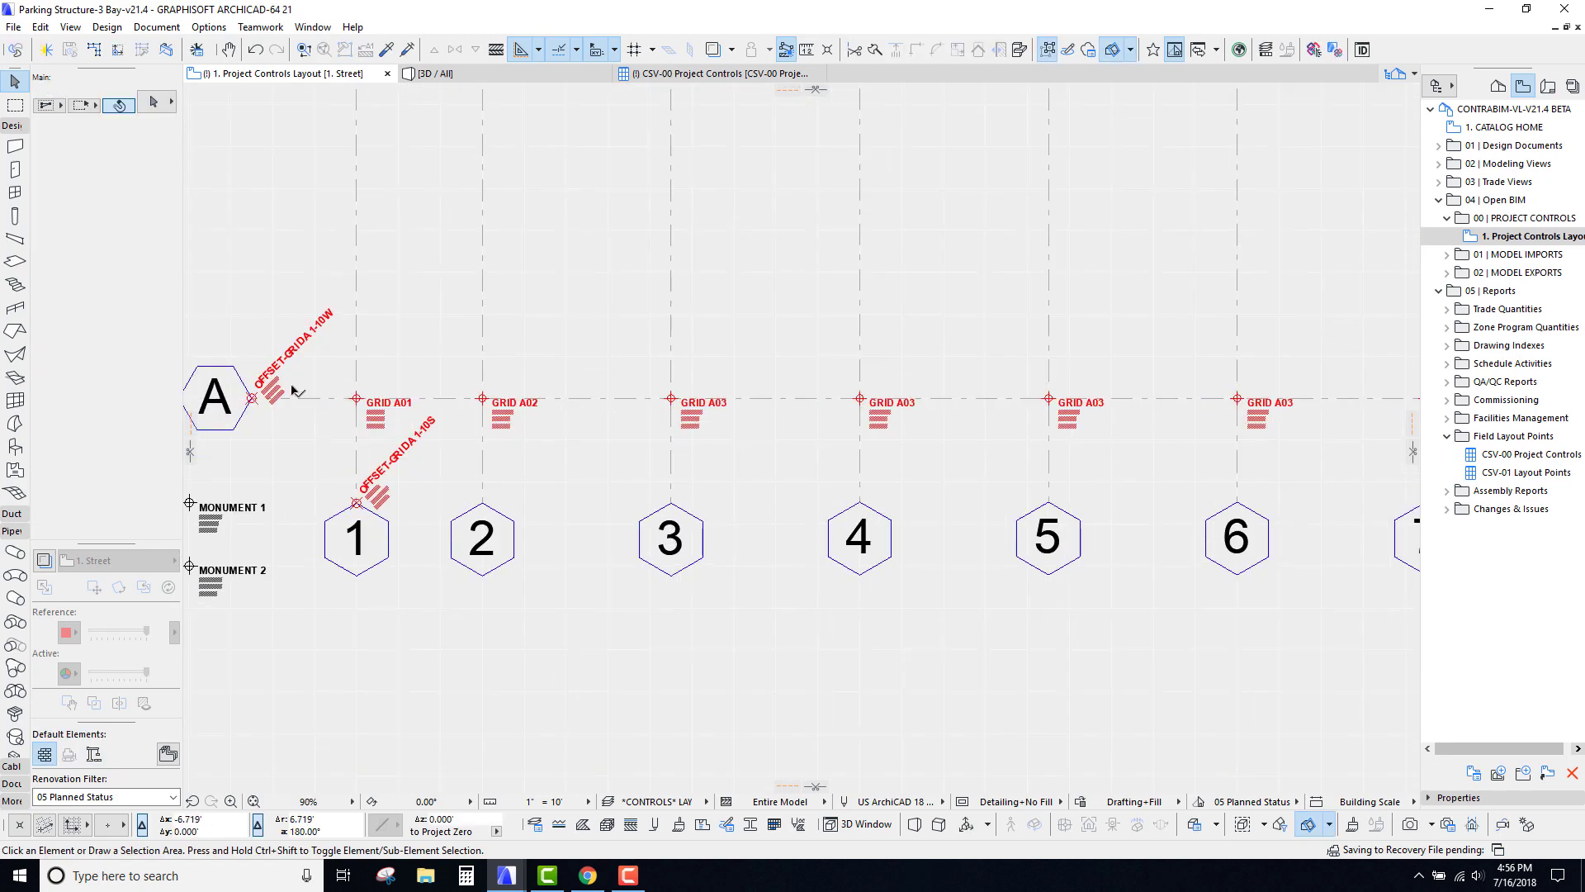
pyautogui.click(332, 361)
pyautogui.scroll(-6, 768, 472)
pyautogui.moveTo(1179, 456); pyautogui.dragTo(637, 414, button='middle')
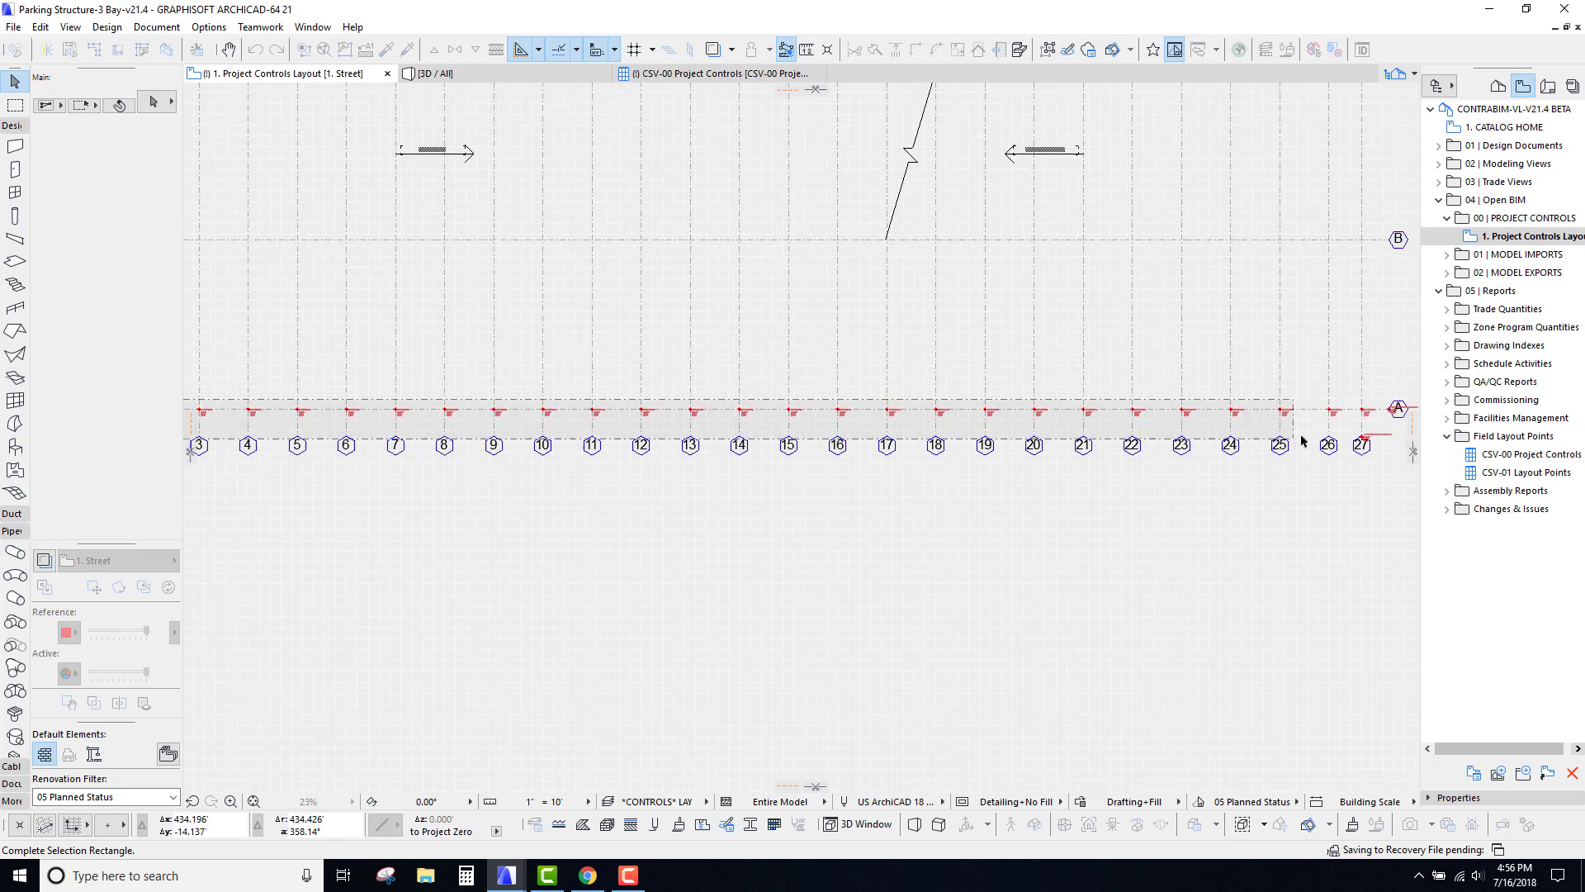
pyautogui.scroll(9, 1371, 417)
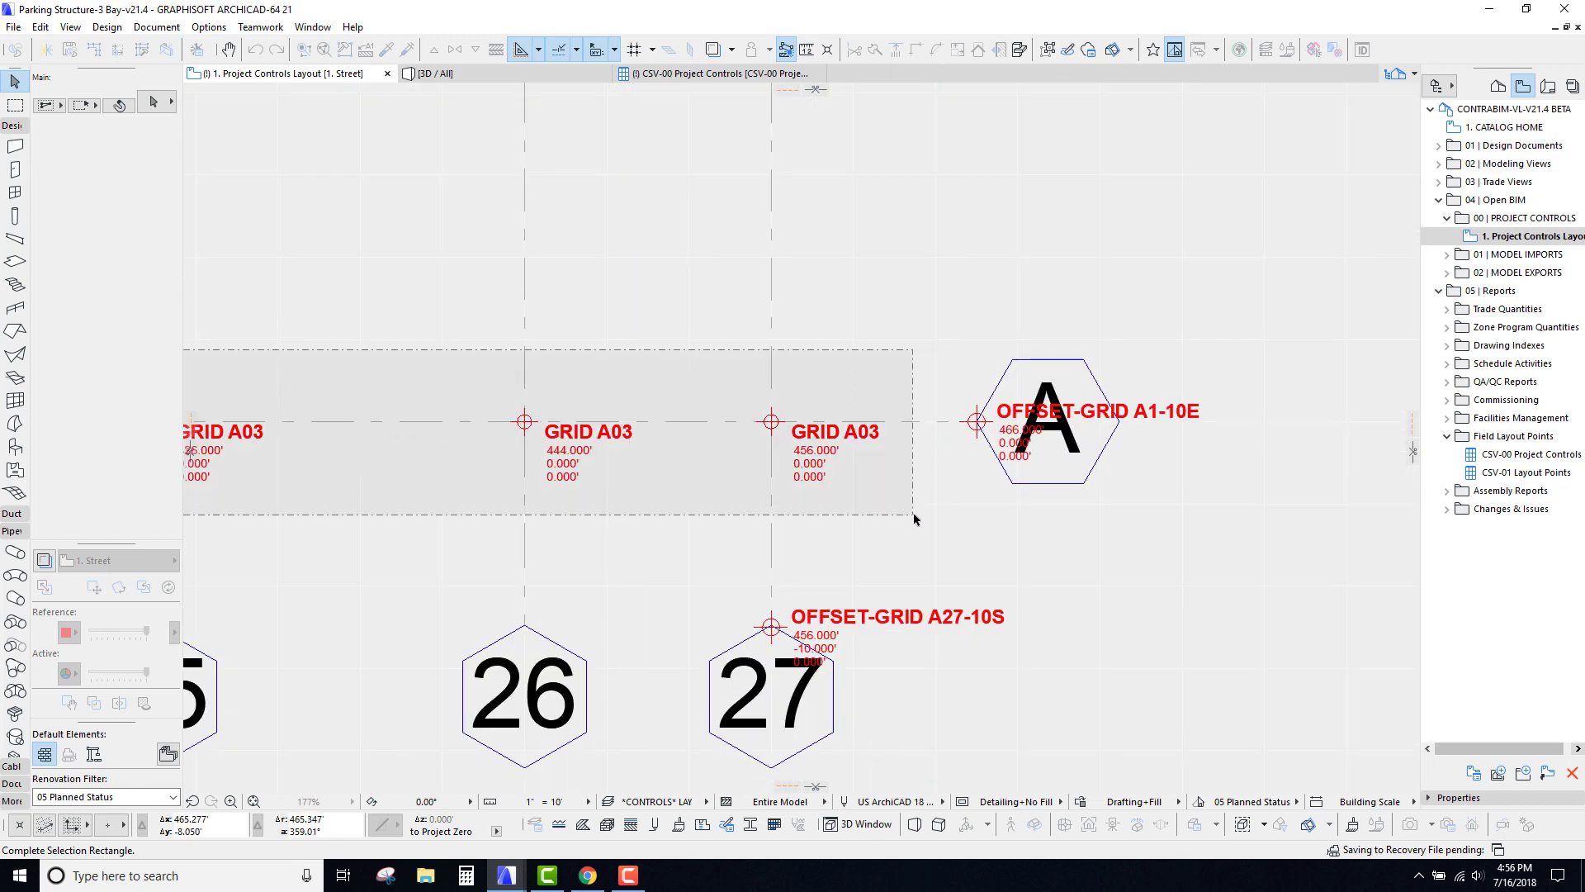
pyautogui.click(914, 518)
pyautogui.click(1362, 50)
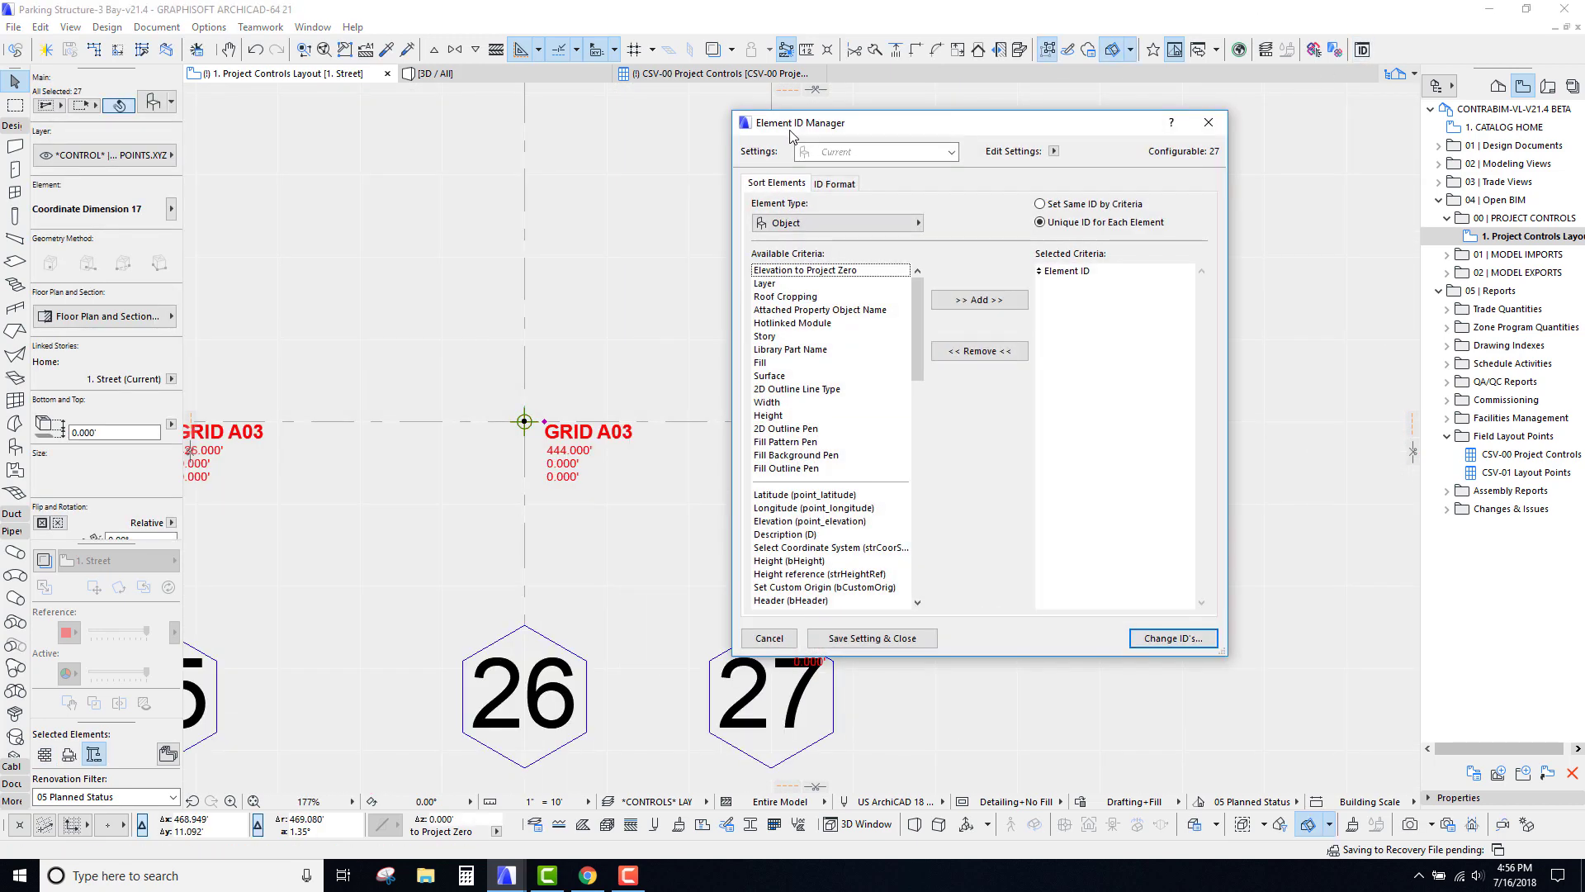
pyautogui.moveTo(798, 136); pyautogui.dragTo(701, 128)
pyautogui.click(741, 175)
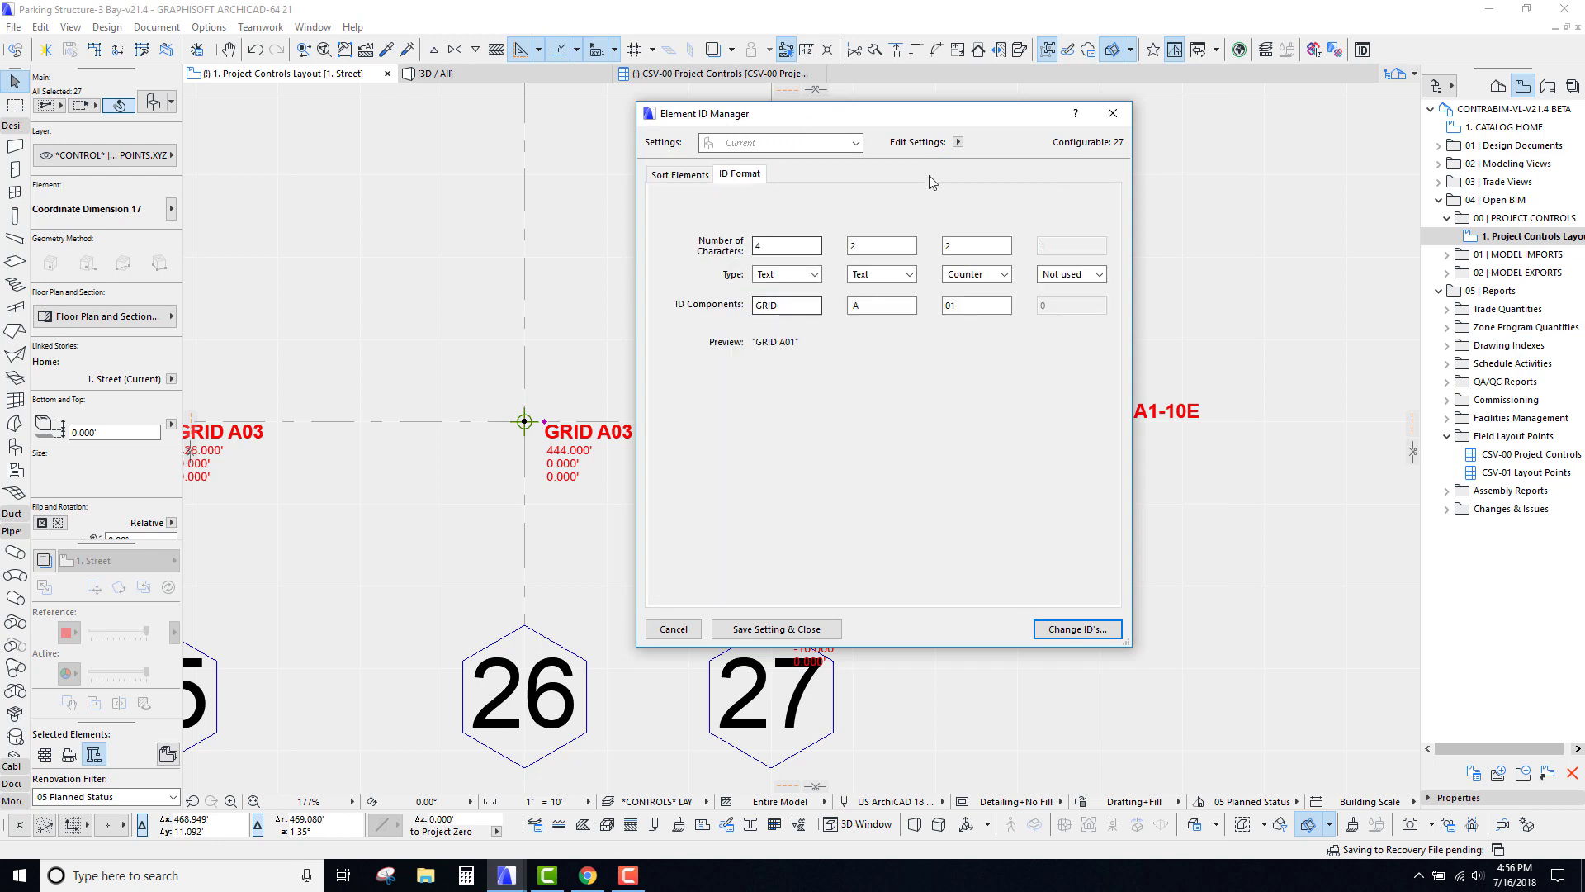
pyautogui.click(1078, 628)
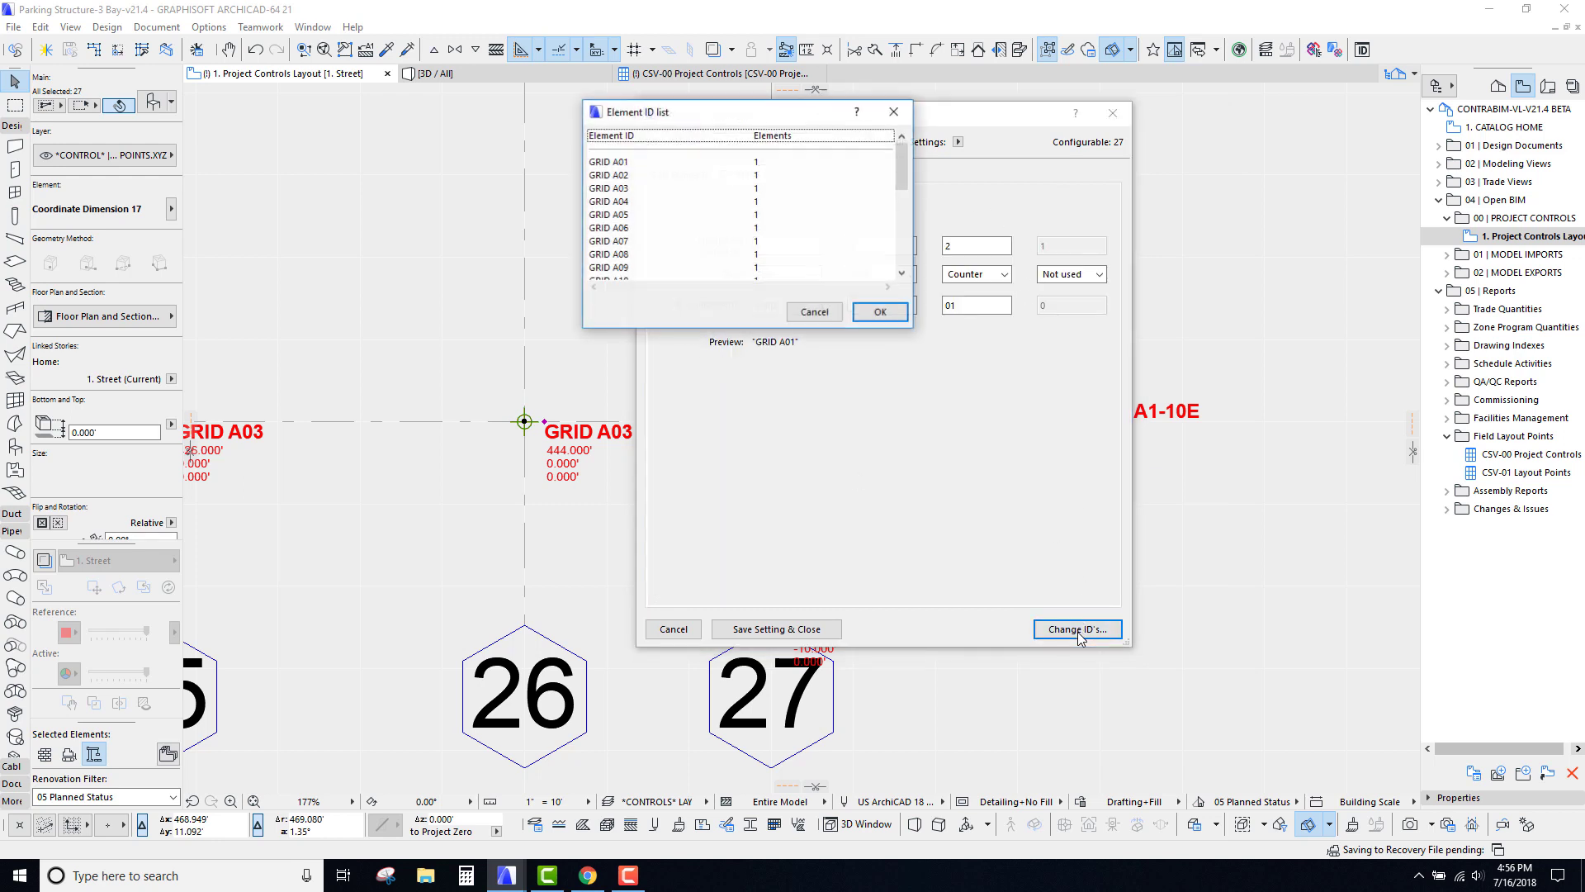
pyautogui.moveTo(901, 164); pyautogui.dragTo(900, 278)
pyautogui.click(880, 311)
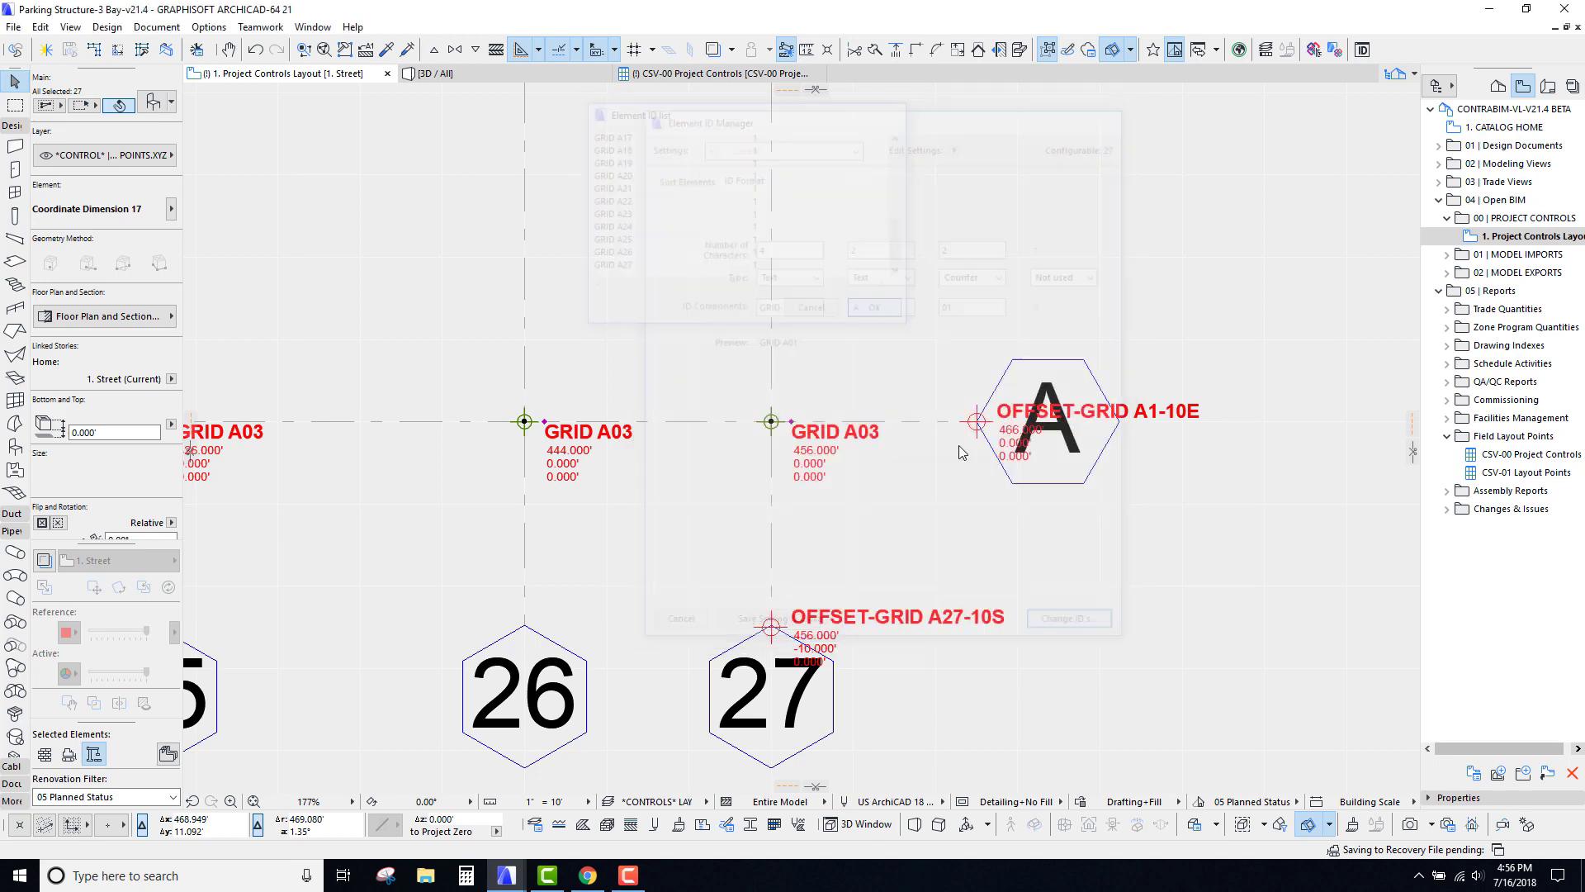
# Step: Copy the selected row of control points from grid line A straight up to grid line B, using the grid line 27 intersection as reference
pyautogui.moveTo(717, 609); pyautogui.dragTo(1108, 500, button='middle')
pyautogui.scroll(5, 861, 351)
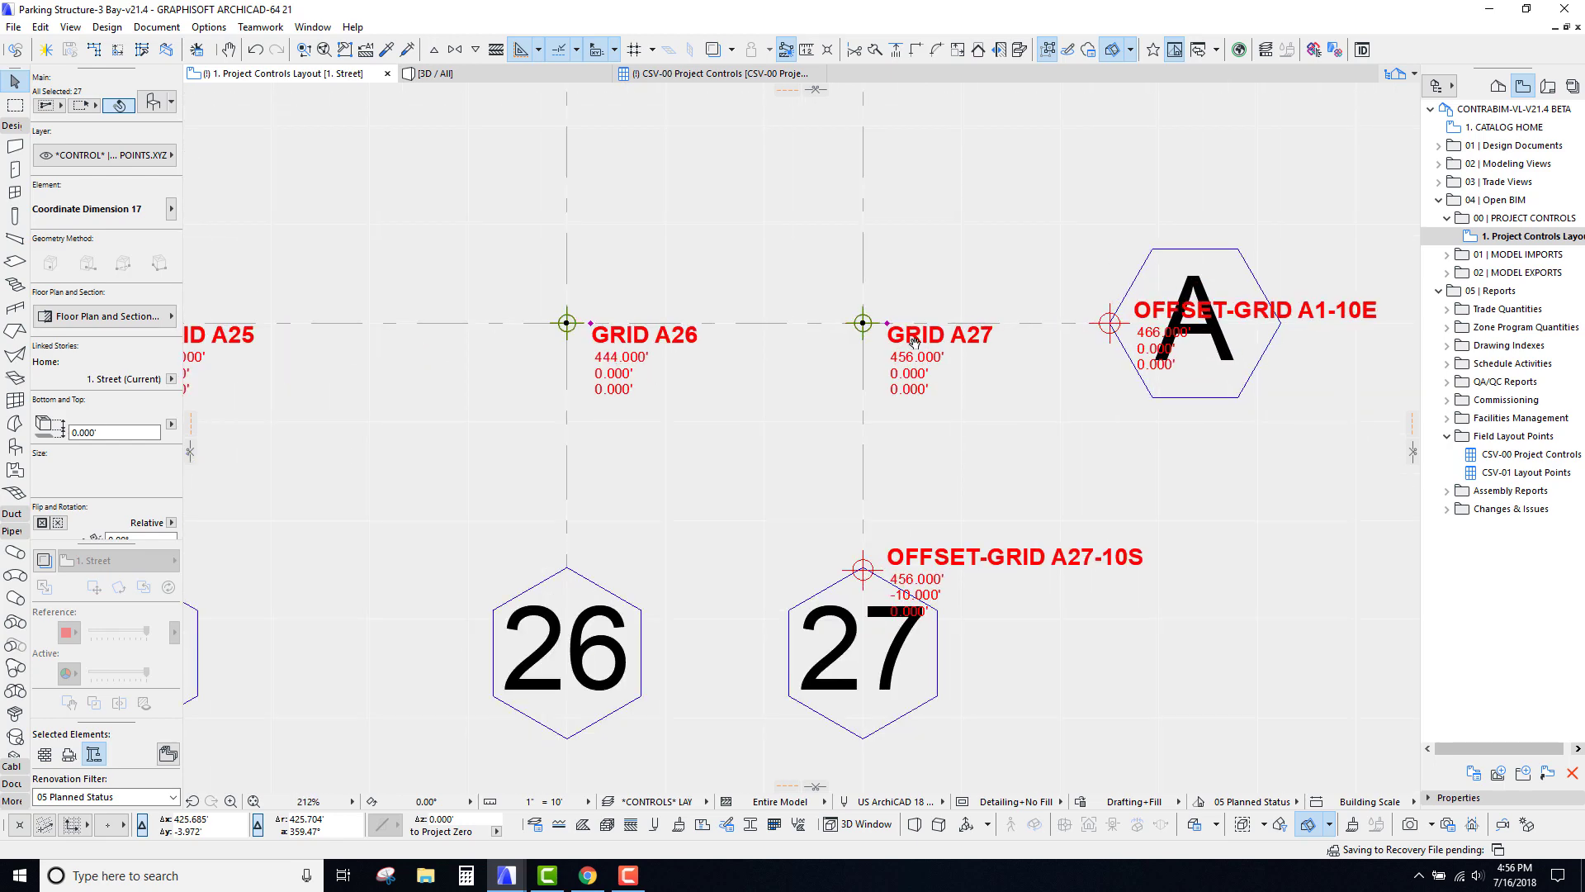
pyautogui.hotkey('ctrl', 'd')
pyautogui.click(858, 341)
pyautogui.scroll(-8, 892, 379)
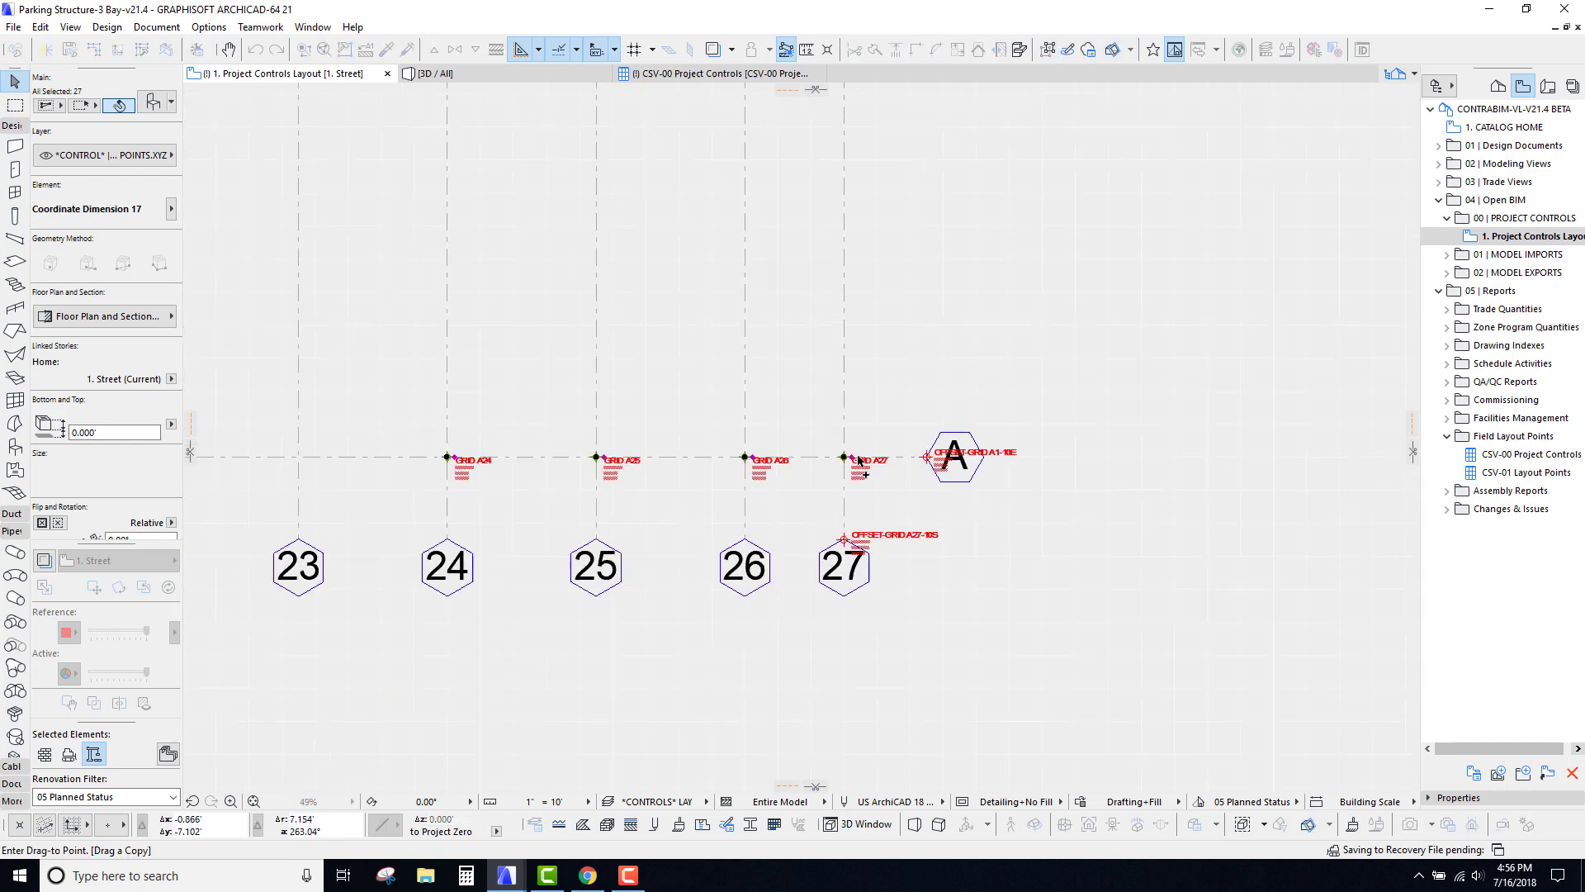
pyautogui.scroll(8, 826, 388)
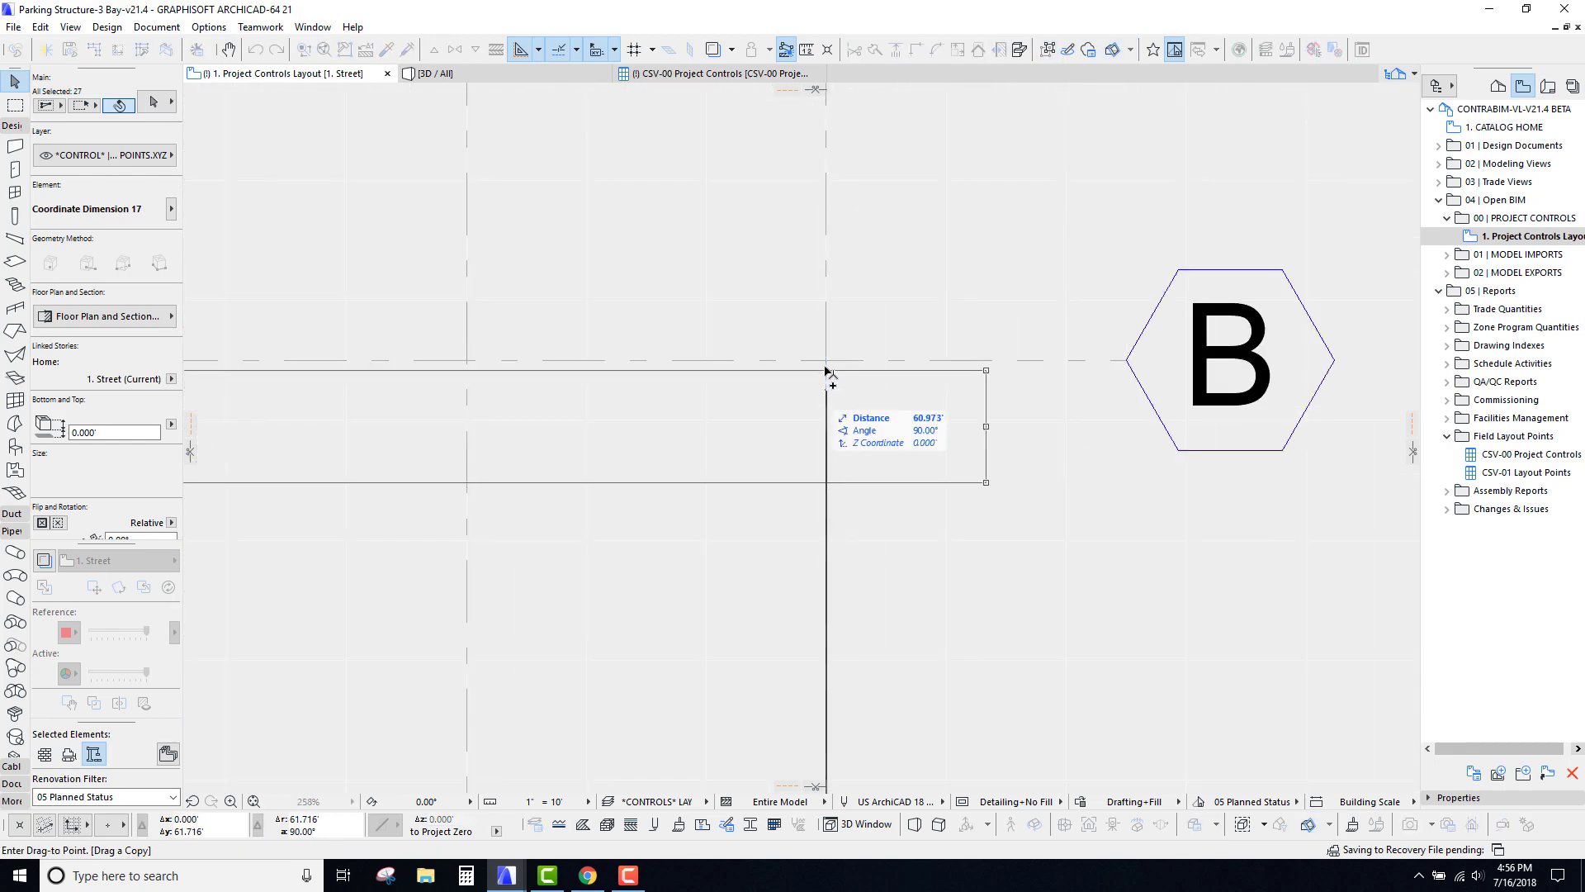
pyautogui.click(826, 360)
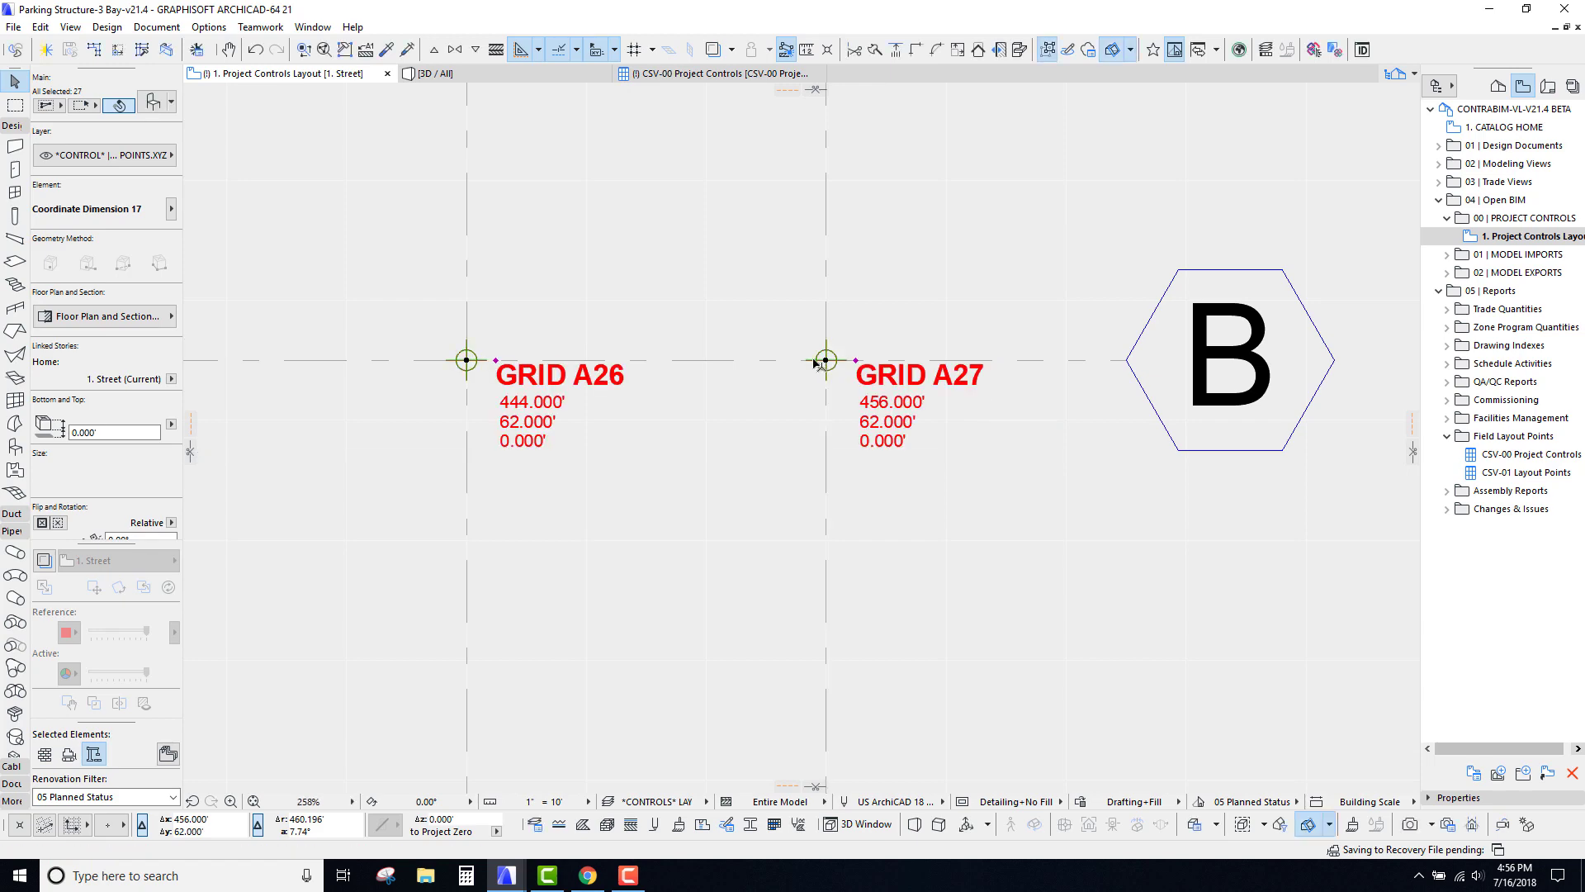
# Step: Set the letter component of the ID format to B and assign GRID B01 to GRID B27 to the copied points
pyautogui.click(1360, 55)
pyautogui.click(739, 175)
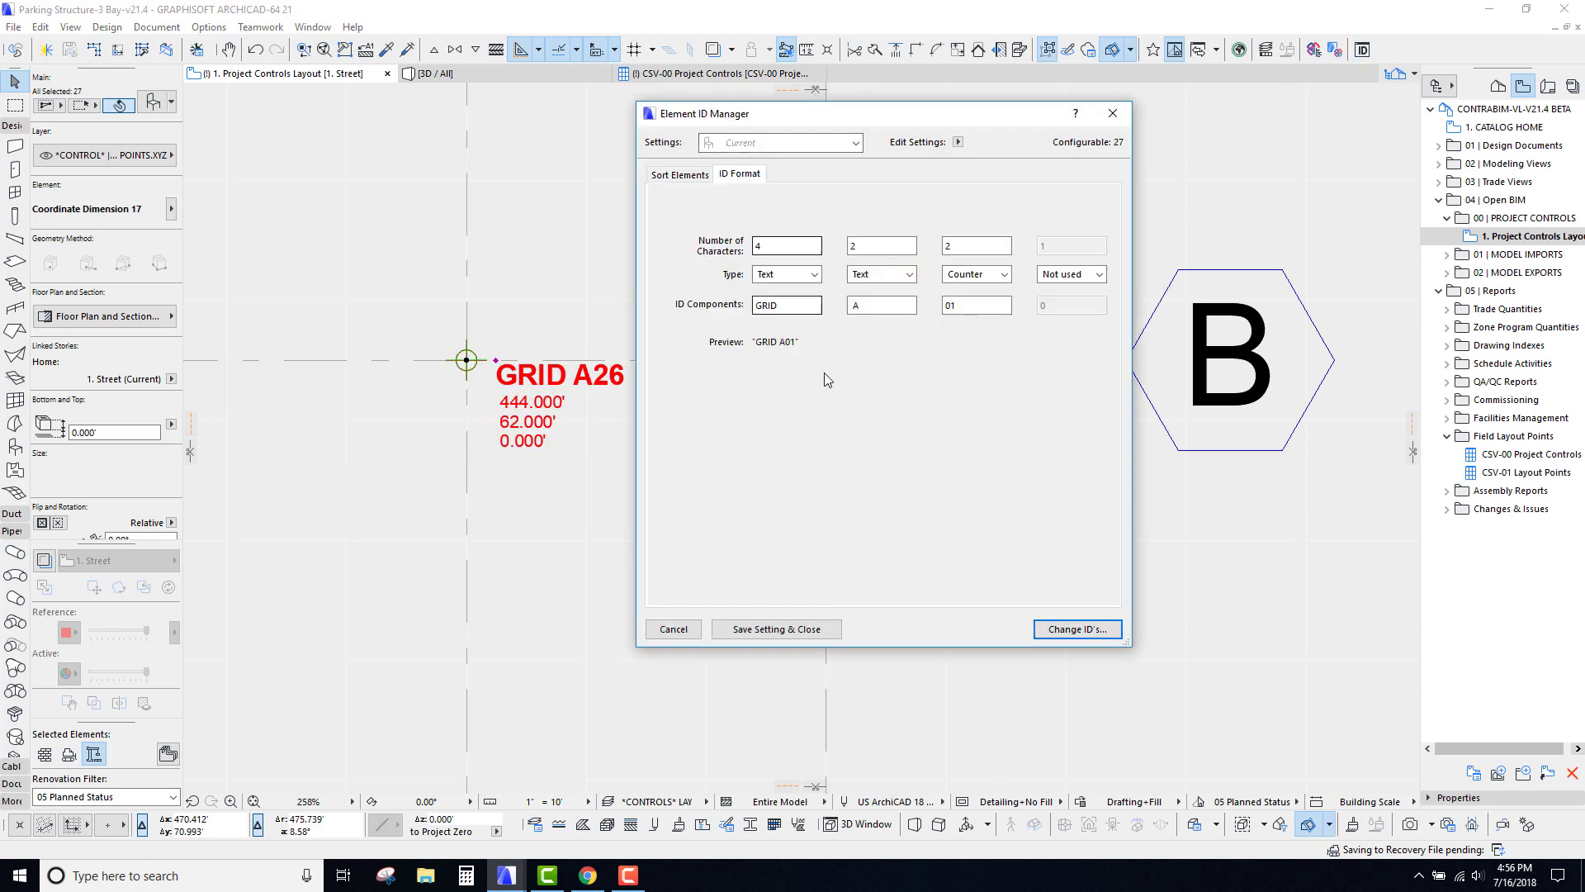
pyautogui.click(856, 306)
pyautogui.write('B')
pyautogui.click(1064, 632)
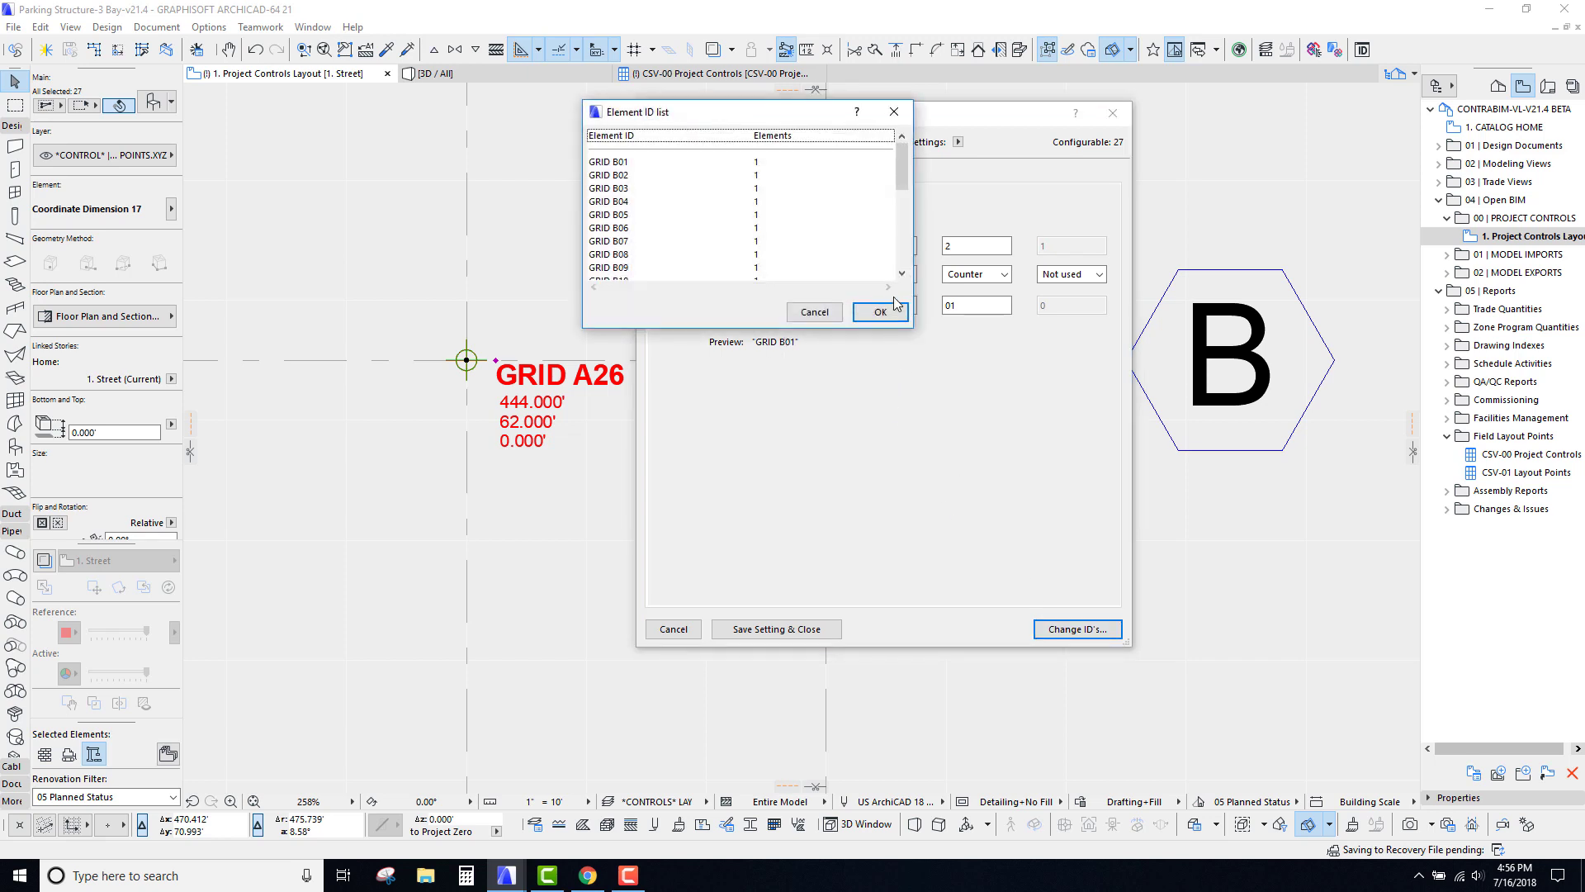
pyautogui.click(881, 312)
# Step: Copy the selected row of control points from grid line B up to grid line C, using the grid line 1 intersection as reference
pyautogui.scroll(-5, 791, 317)
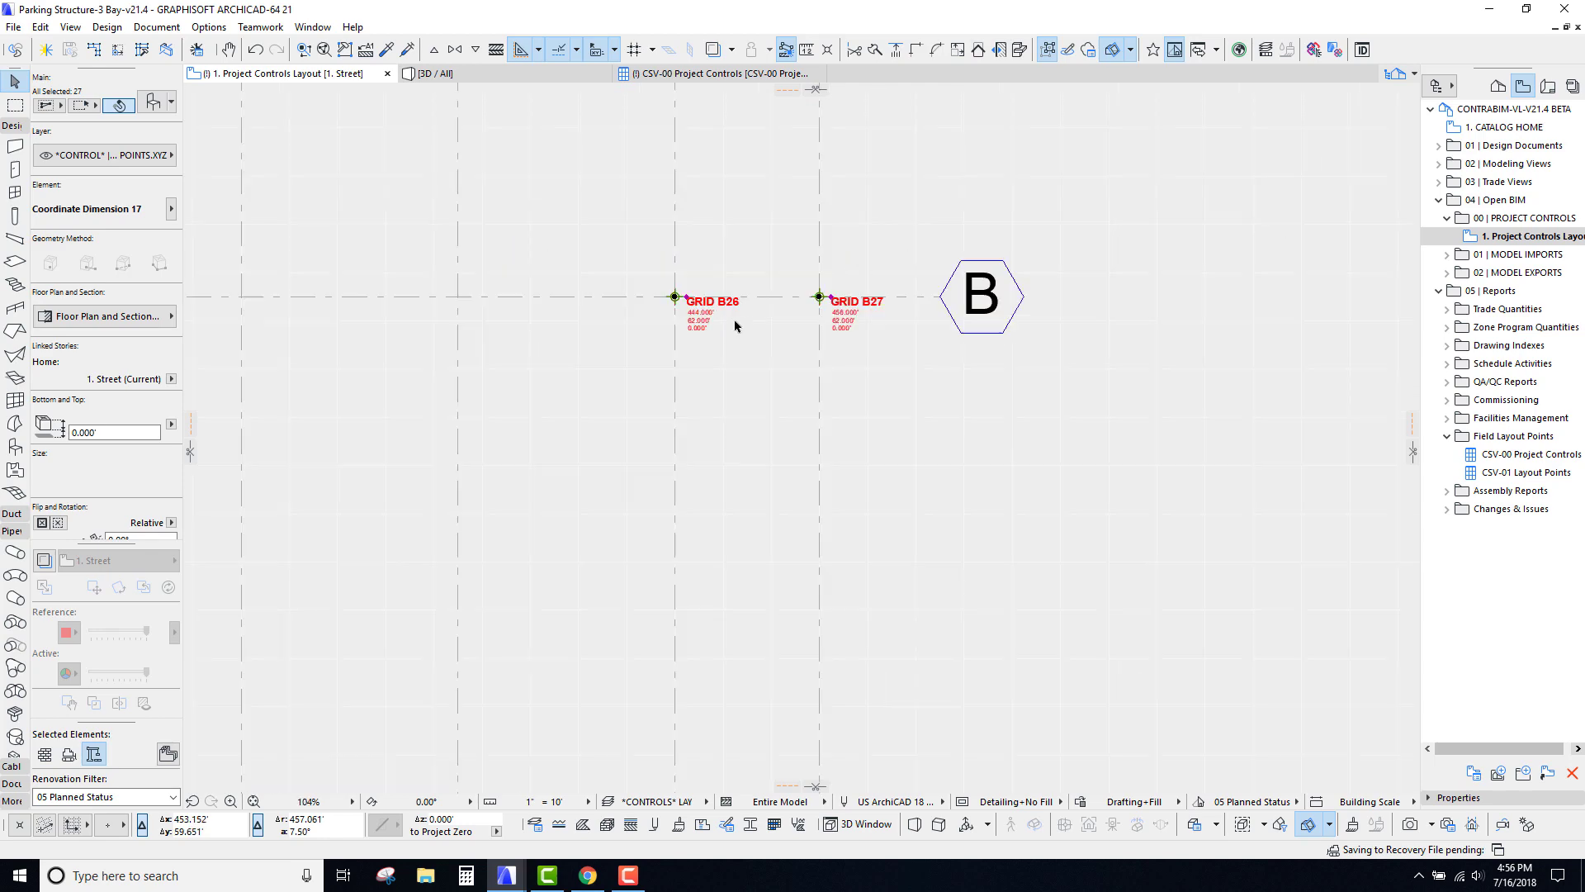
pyautogui.scroll(-5, 903, 311)
pyautogui.hscroll(-15, 892, 414)
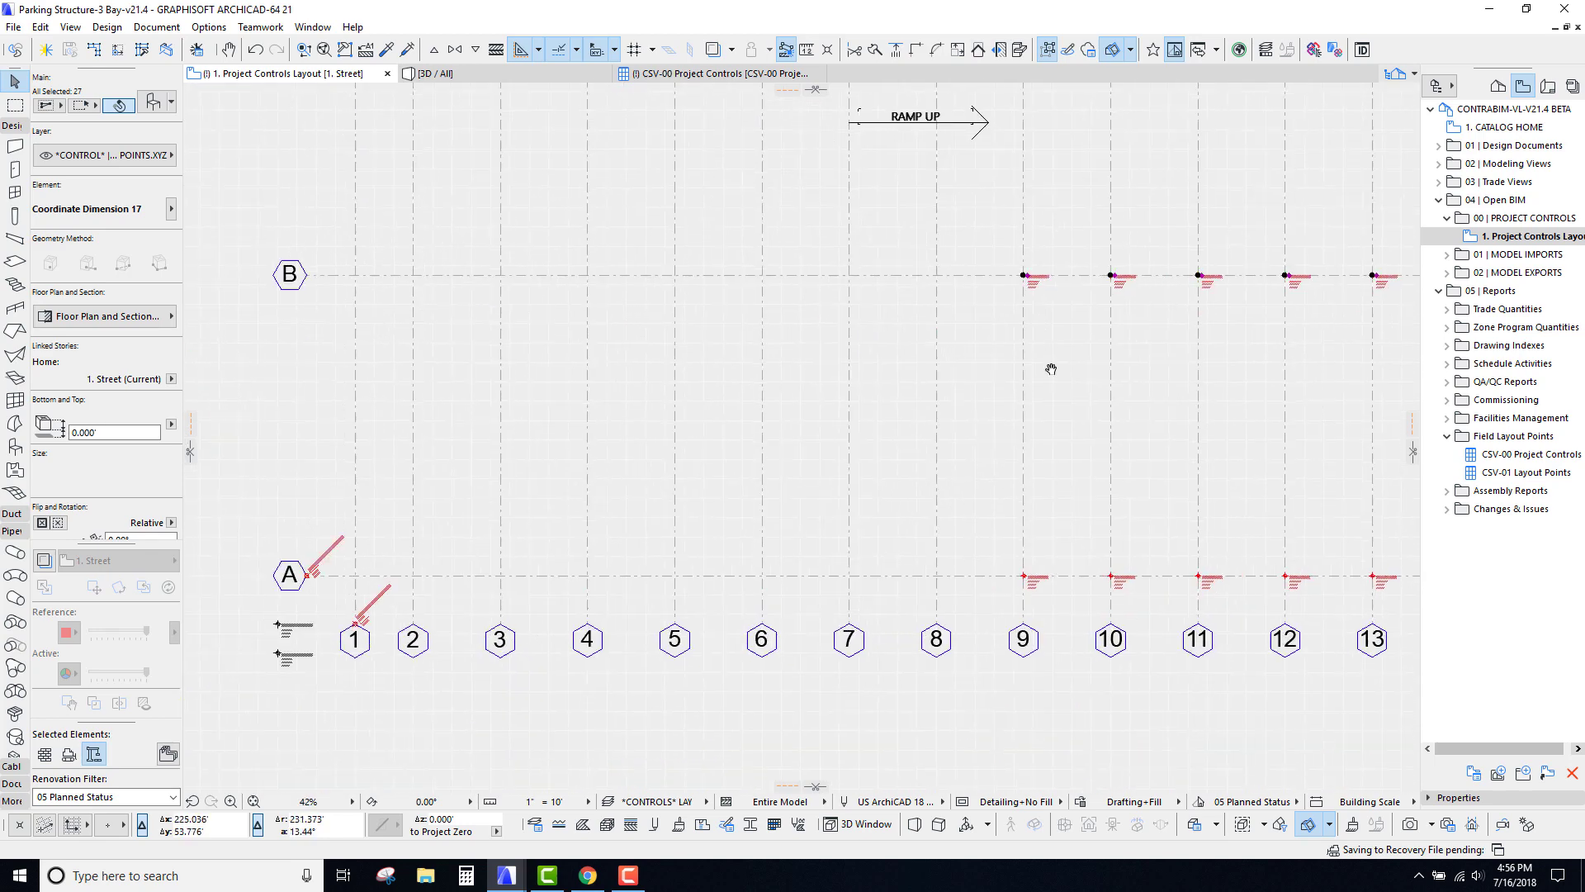
pyautogui.scroll(7, 934, 374)
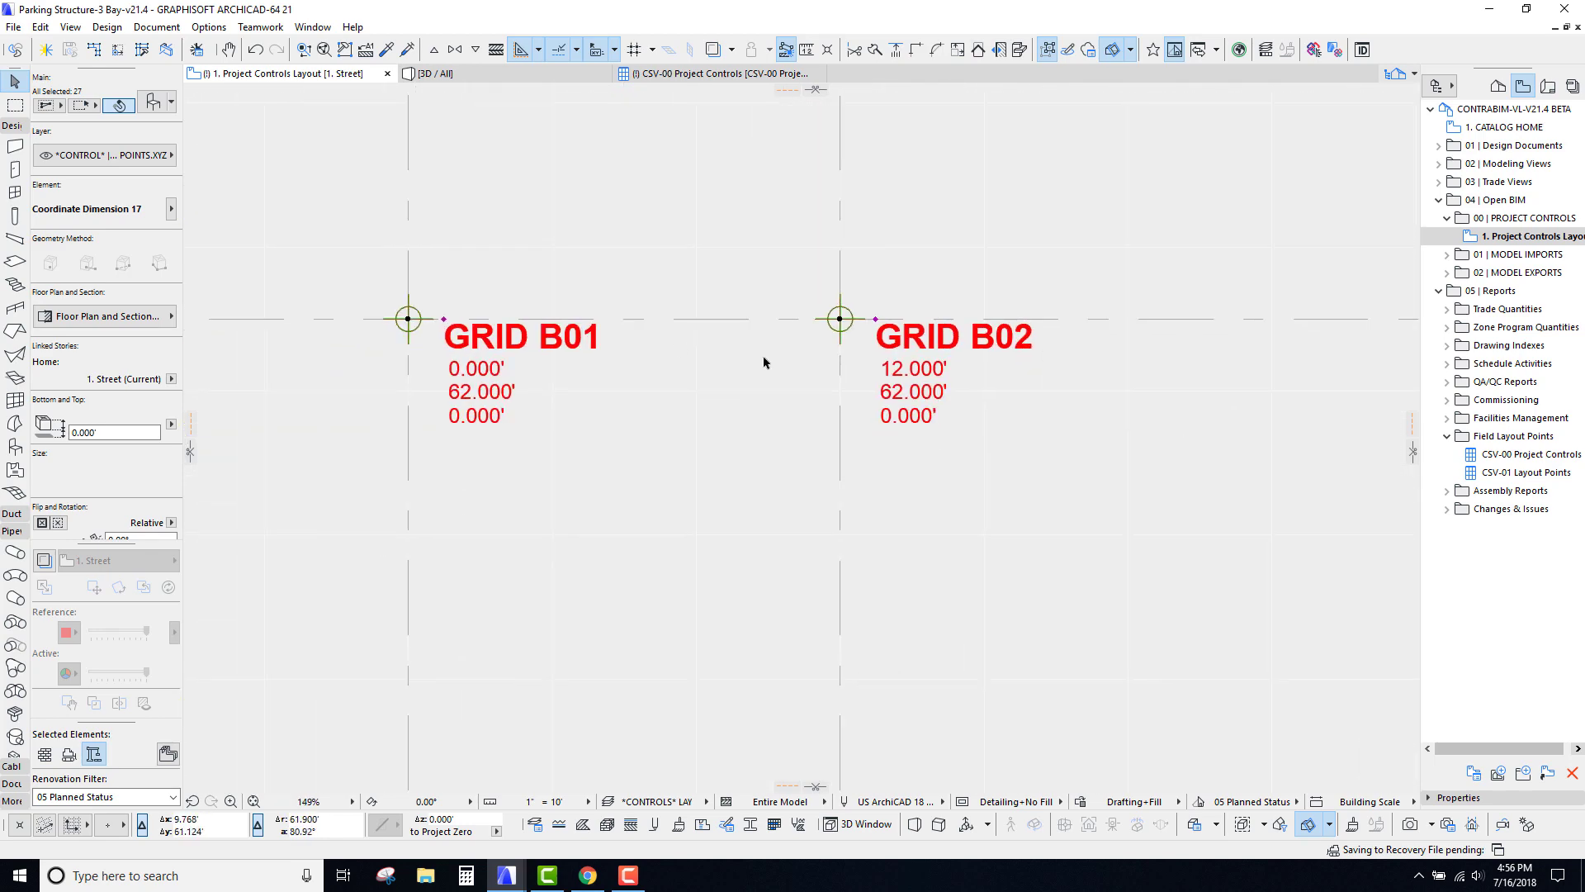
pyautogui.scroll(4, 615, 332)
pyautogui.hotkey('ctrl', 'shift', 'd')
pyautogui.click(597, 346)
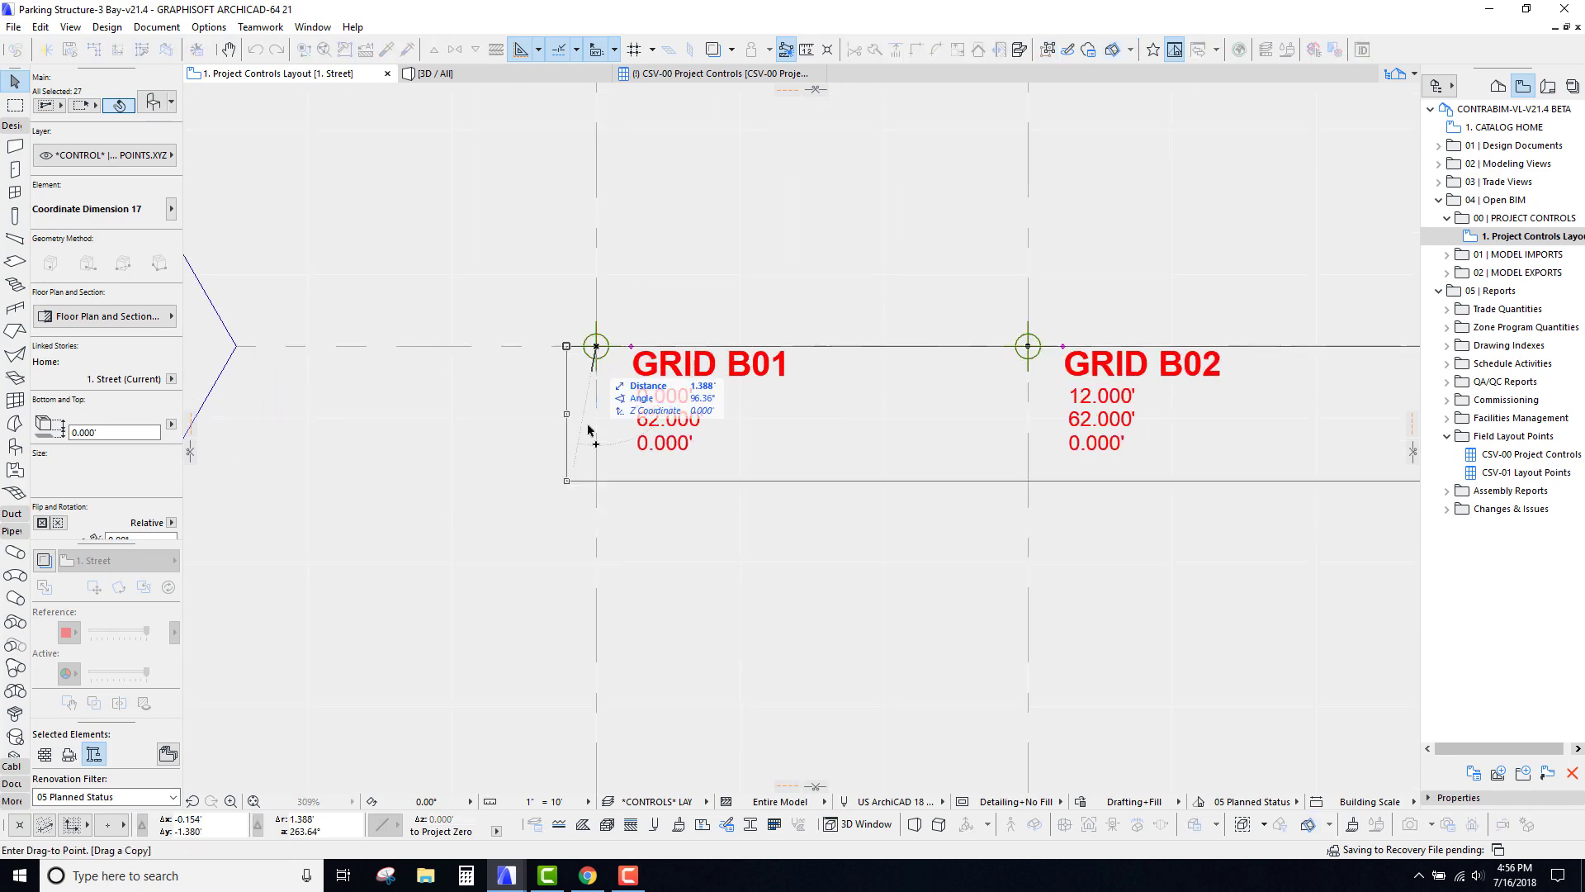
pyautogui.scroll(-9, 592, 442)
pyautogui.moveTo(607, 142); pyautogui.dragTo(581, 475, button='middle')
pyautogui.scroll(7, 572, 364)
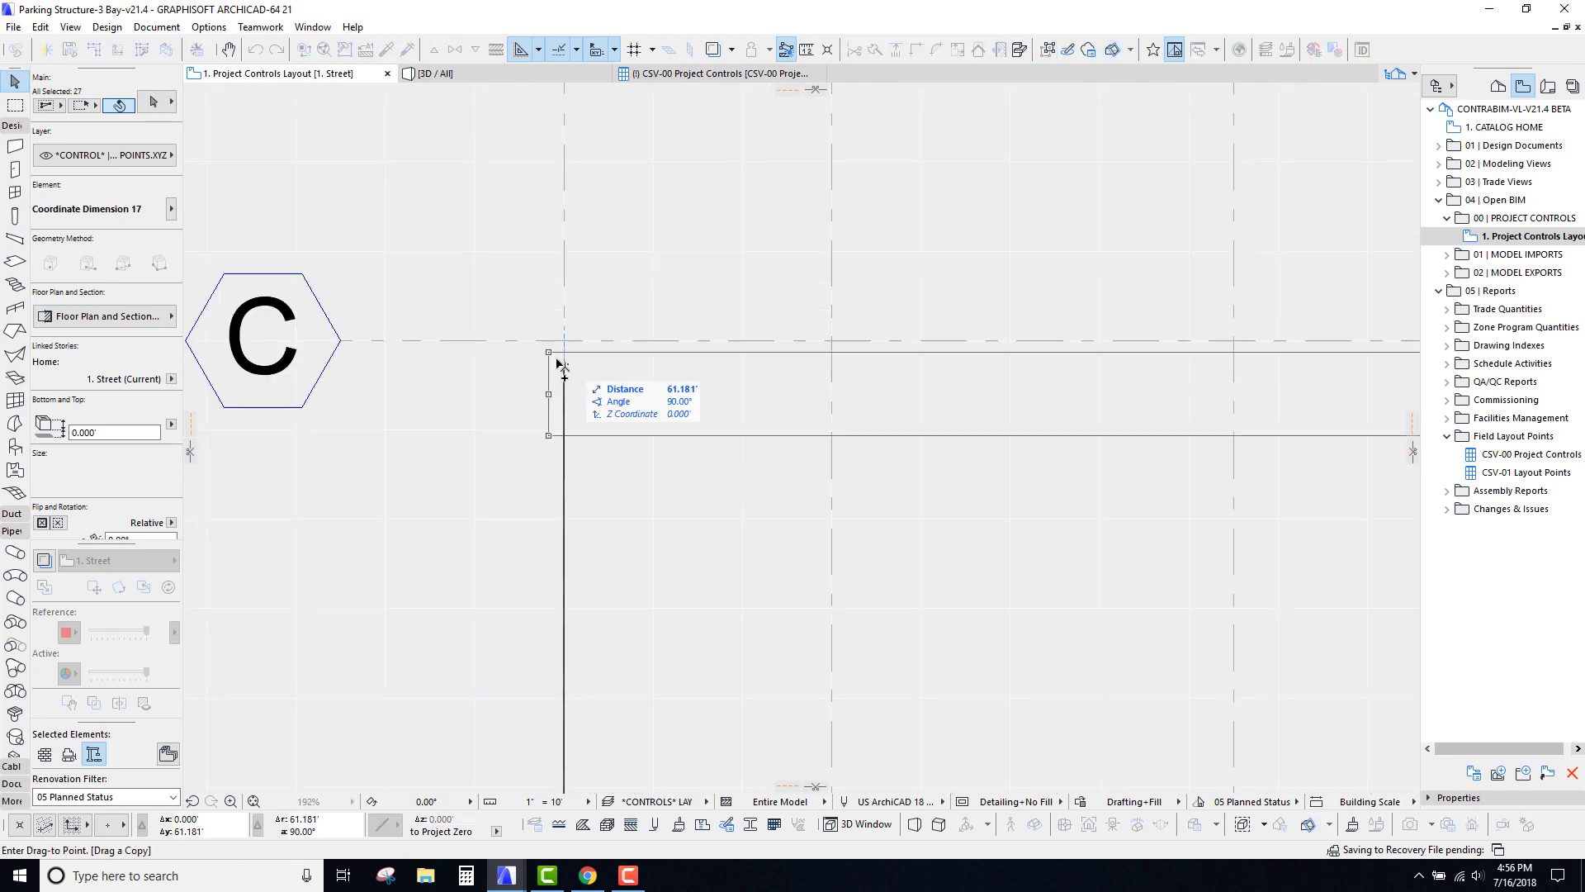
pyautogui.click(564, 339)
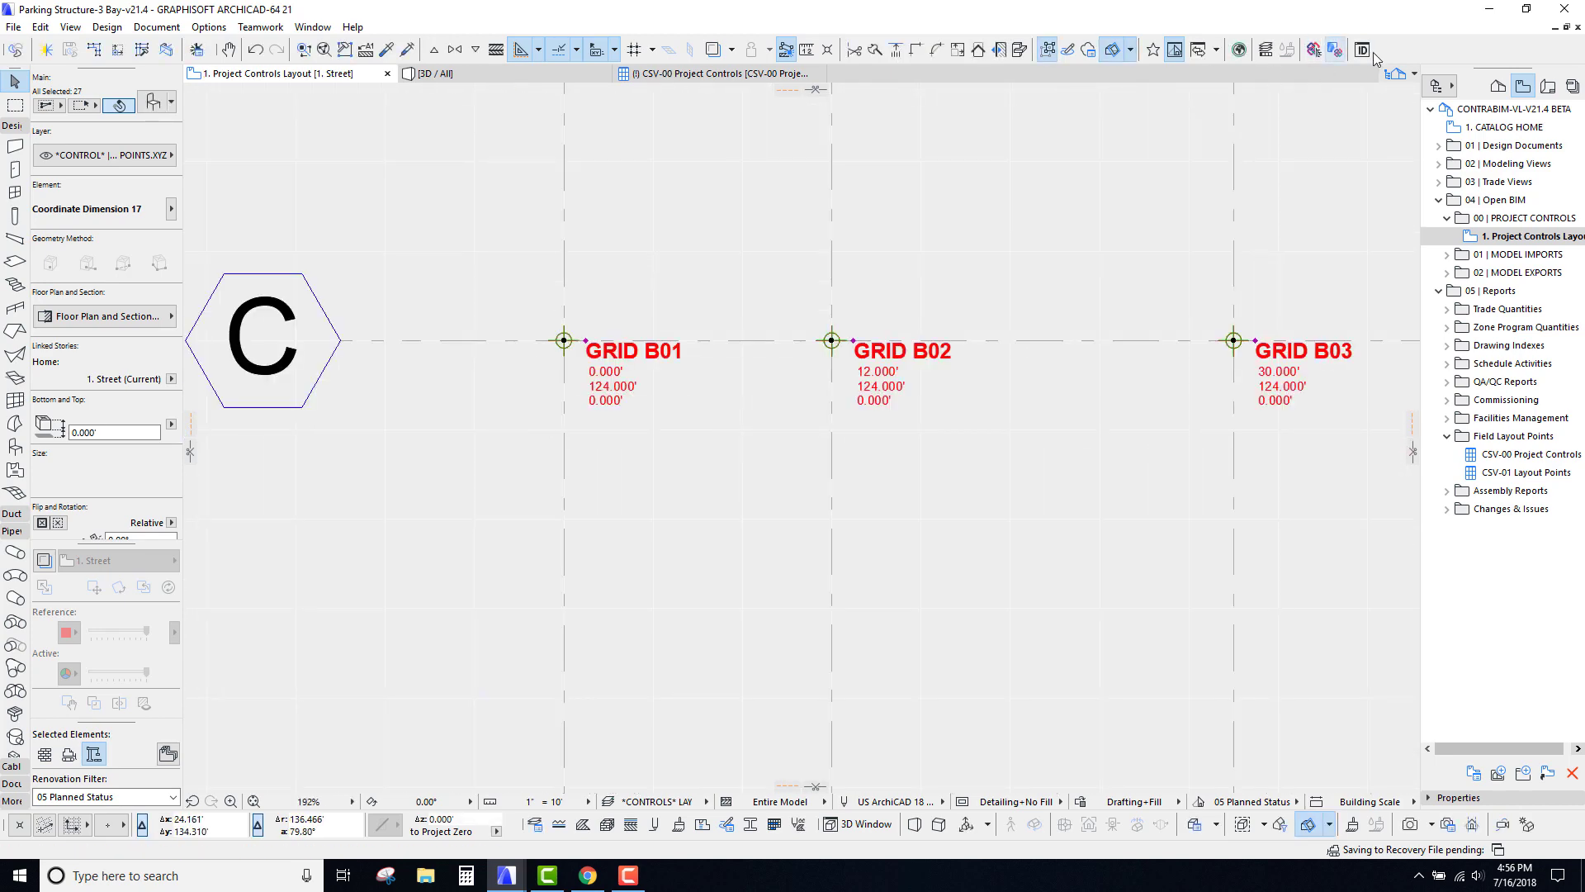
# Step: Set the letter component of the ID format to C and renumber the grid line C points starting from GRID C01
pyautogui.click(1362, 49)
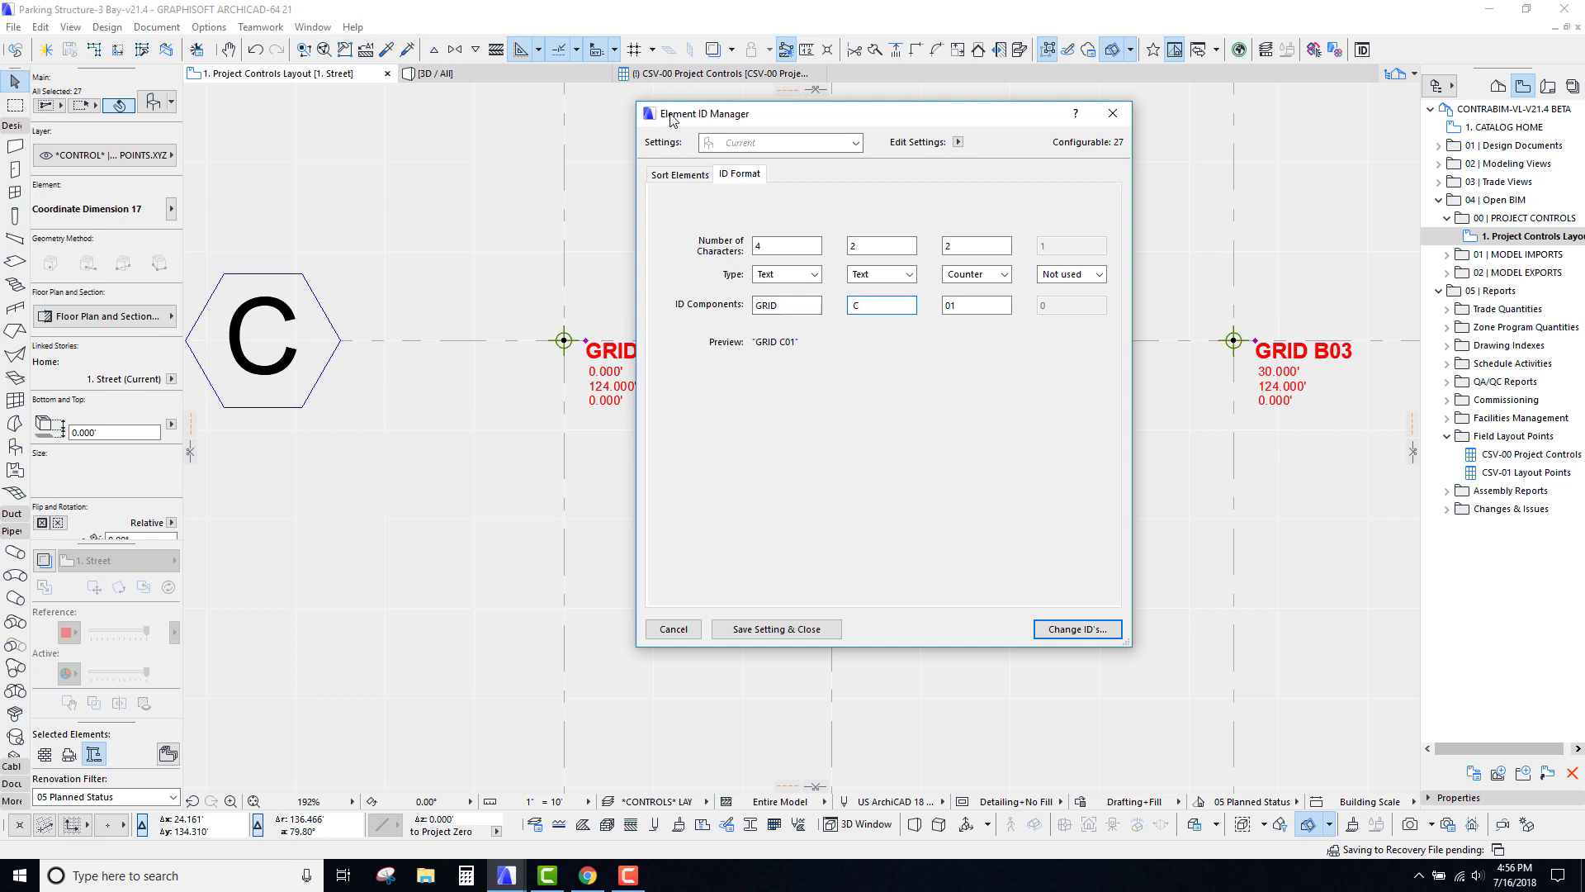
pyautogui.click(1078, 629)
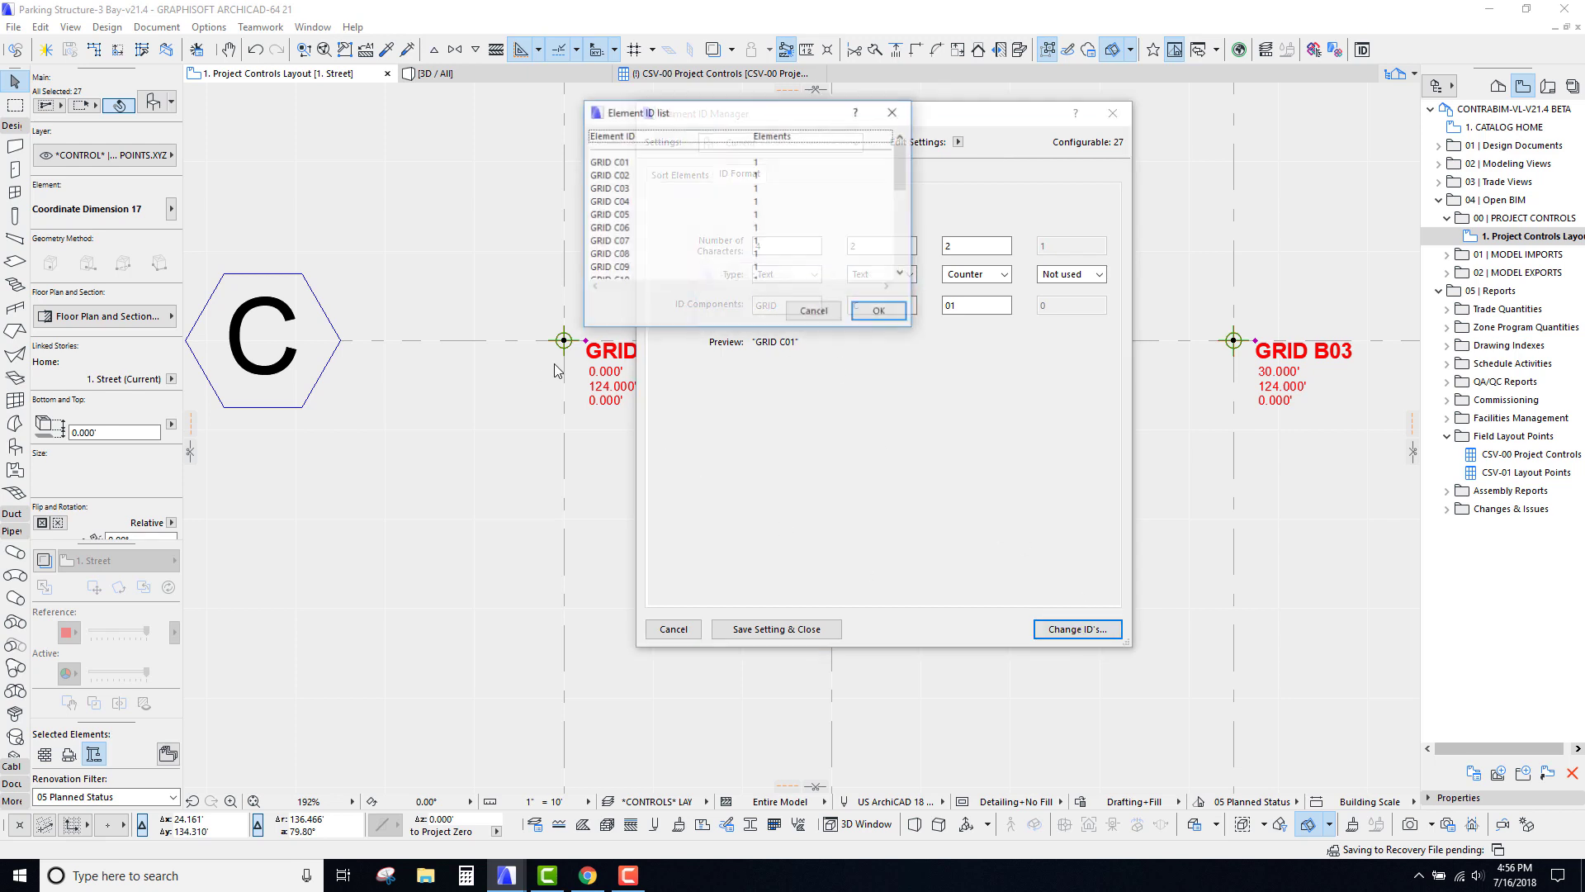
pyautogui.click(881, 315)
# Step: Copy the selected row of control points from grid line C up to grid line D, using the grid line 1 intersection as reference
pyautogui.moveTo(559, 345); pyautogui.dragTo(569, 330, button='middle')
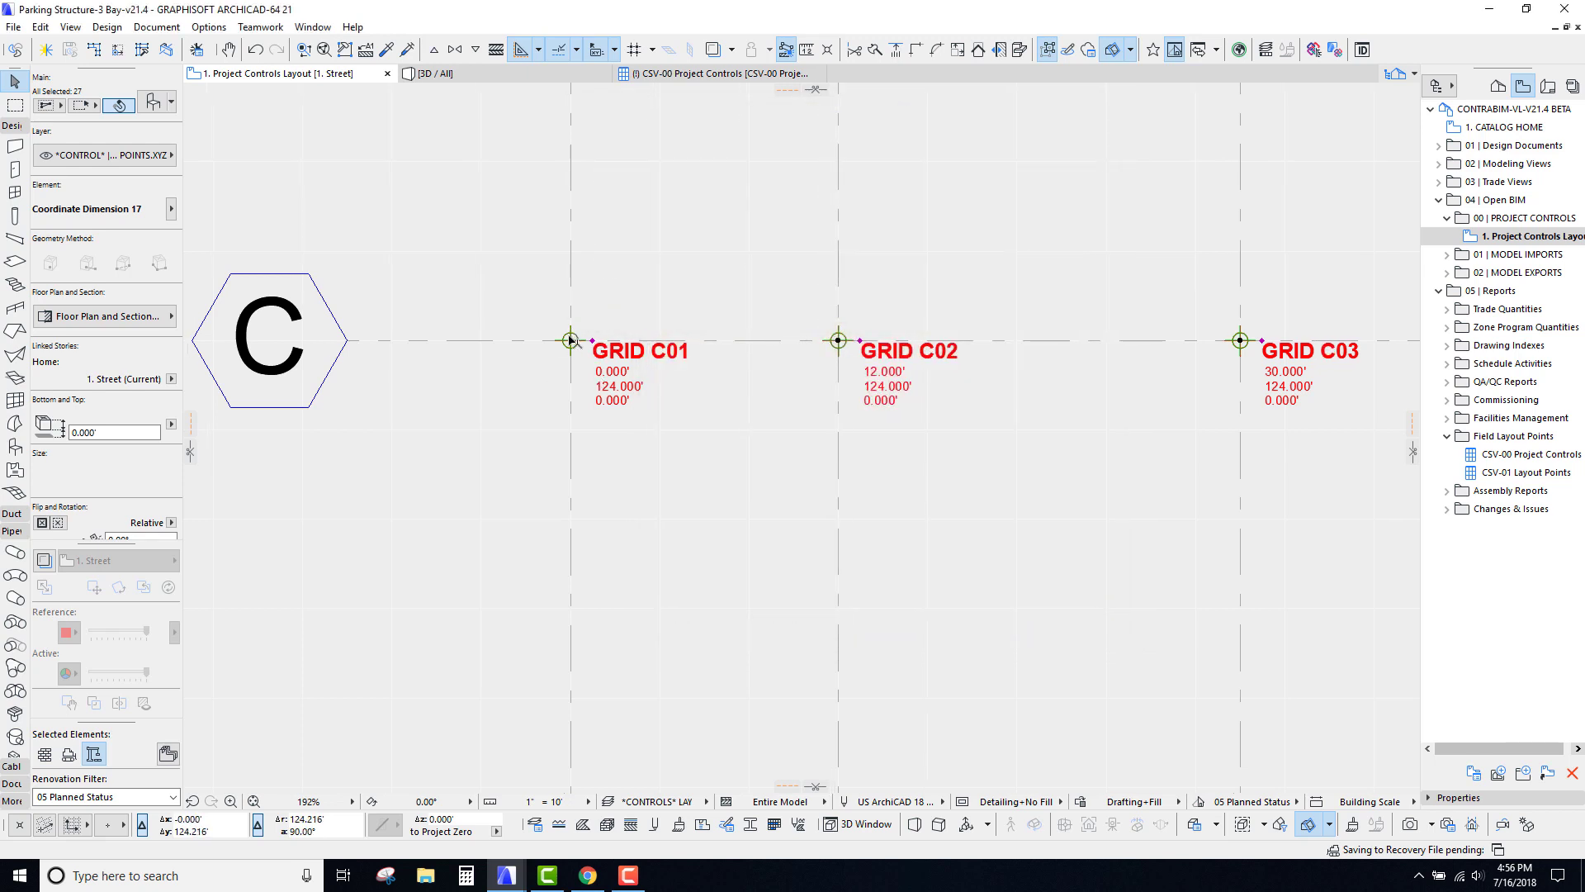
pyautogui.hotkey('ctrl', 'shift', 'd')
pyautogui.click(571, 339)
pyautogui.scroll(-4, 438, 343)
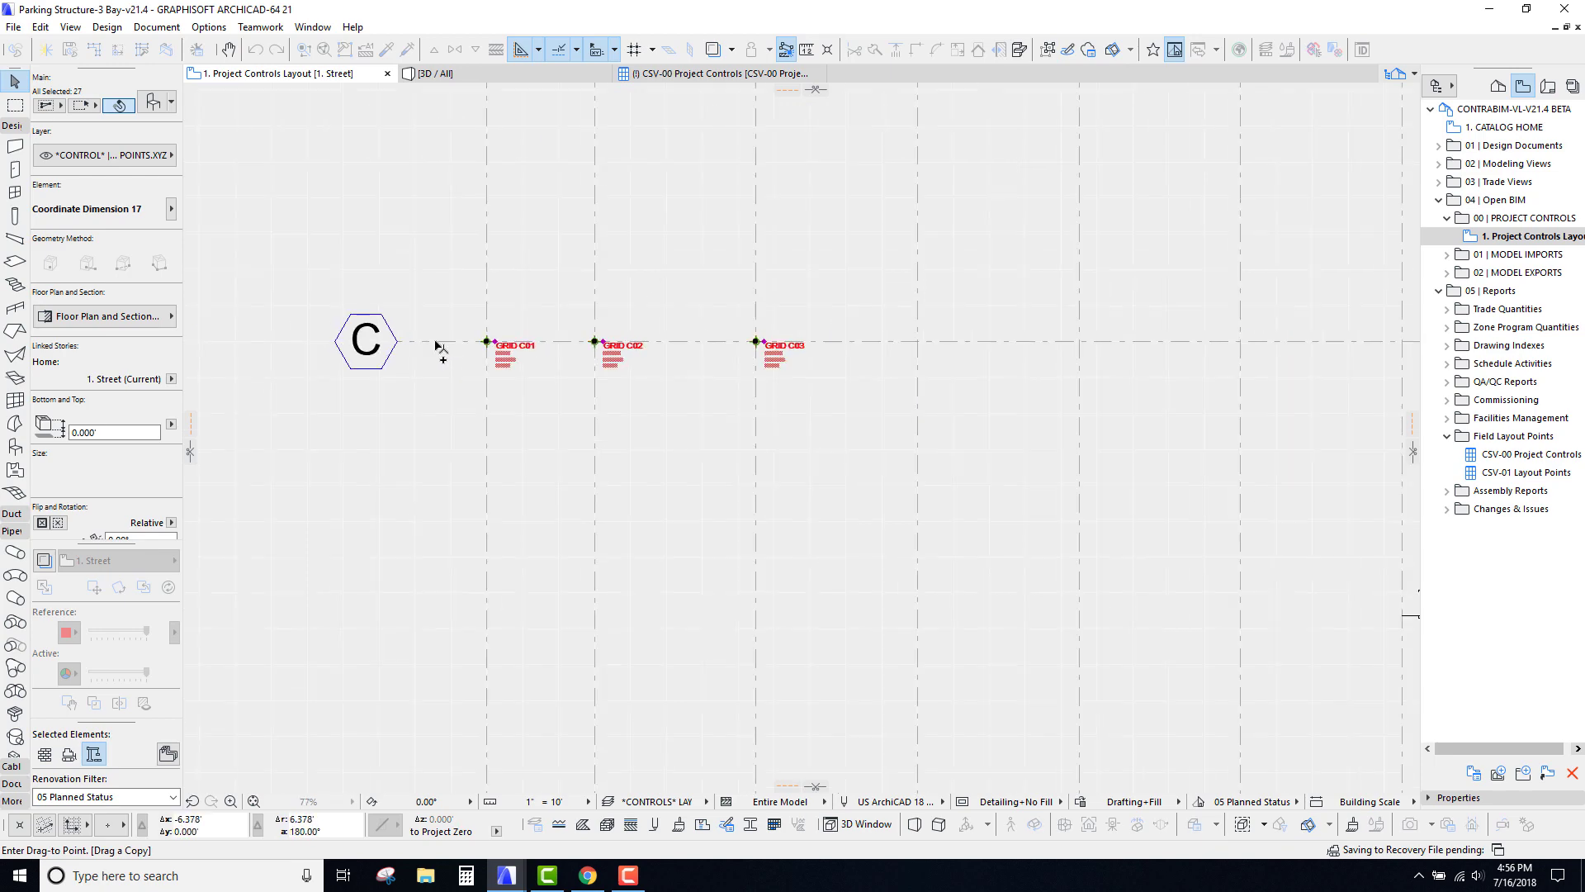
pyautogui.scroll(-3, 570, 548)
pyautogui.scroll(8, 528, 425)
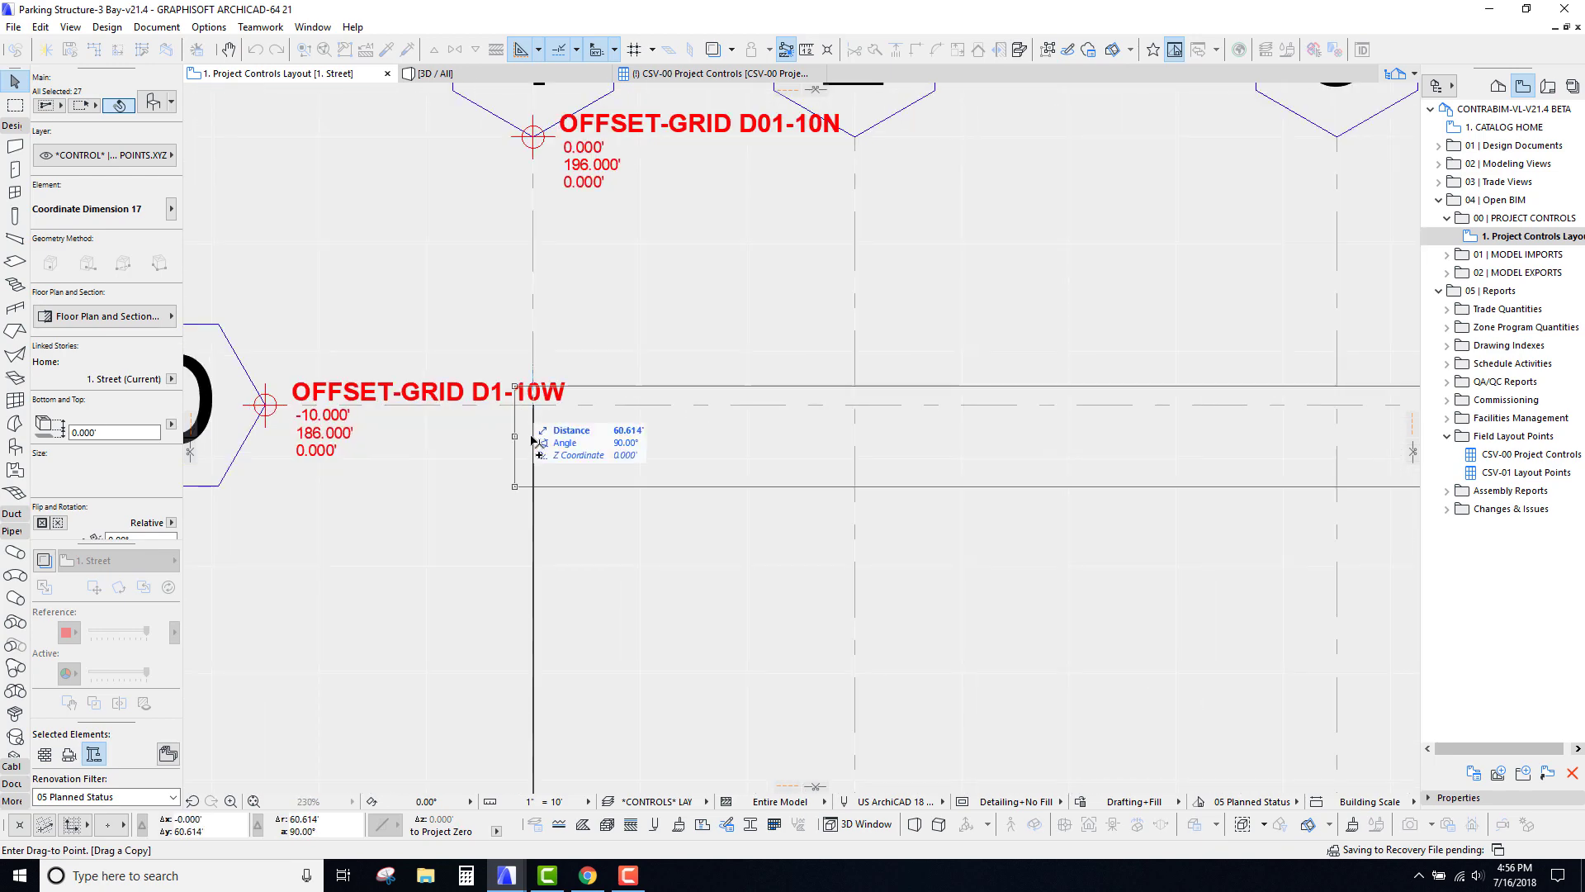
pyautogui.click(533, 404)
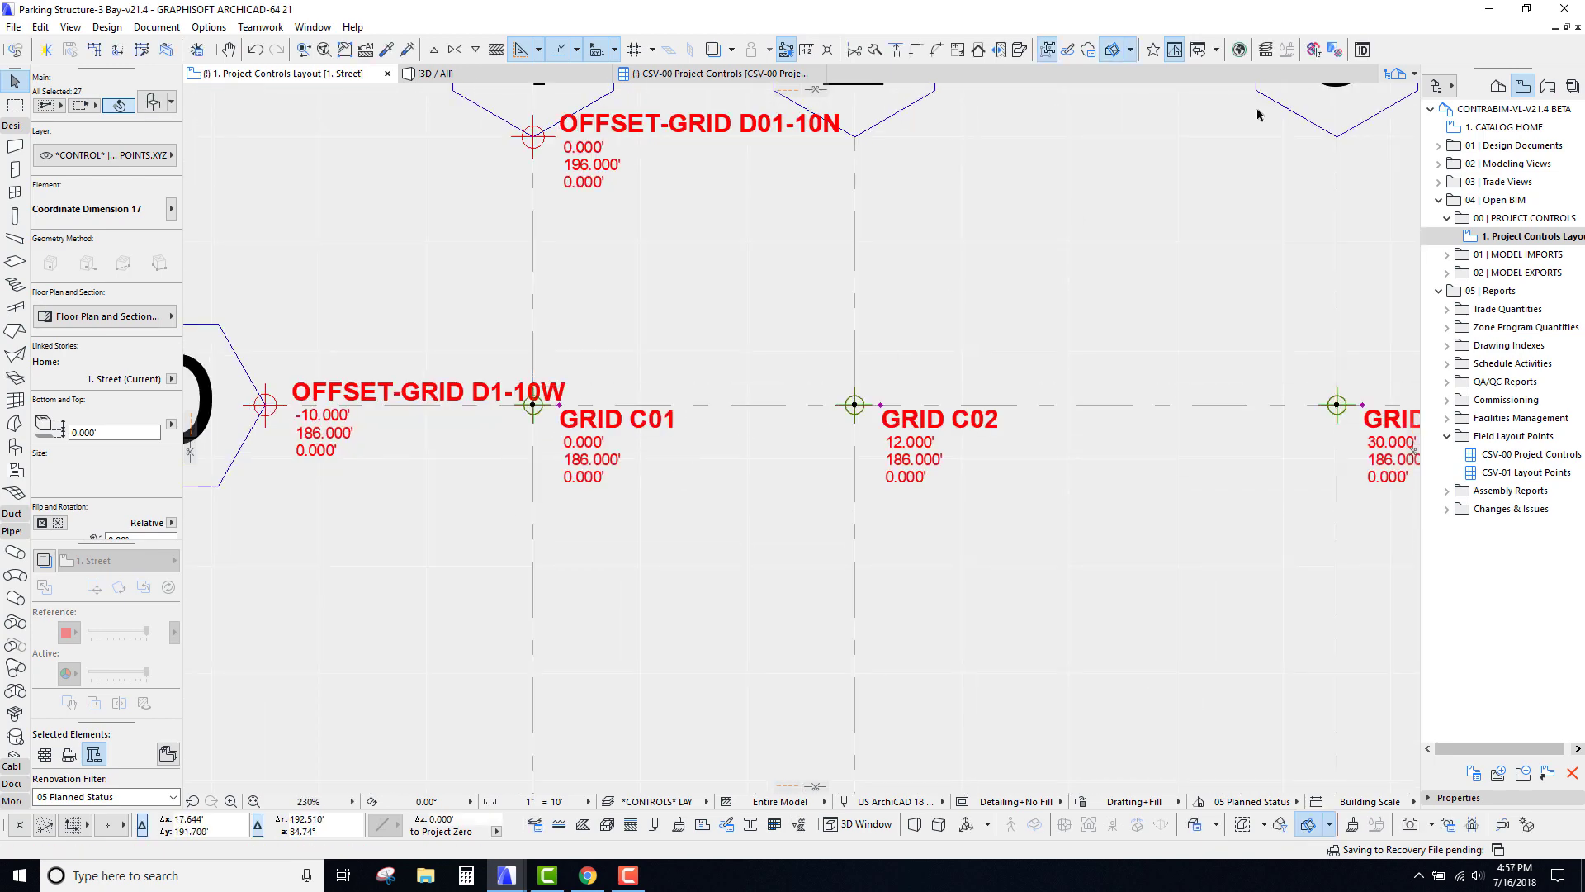
# Step: Set the letter component of the ID format to D and renumber the grid line D points starting from GRID D01
pyautogui.click(1364, 55)
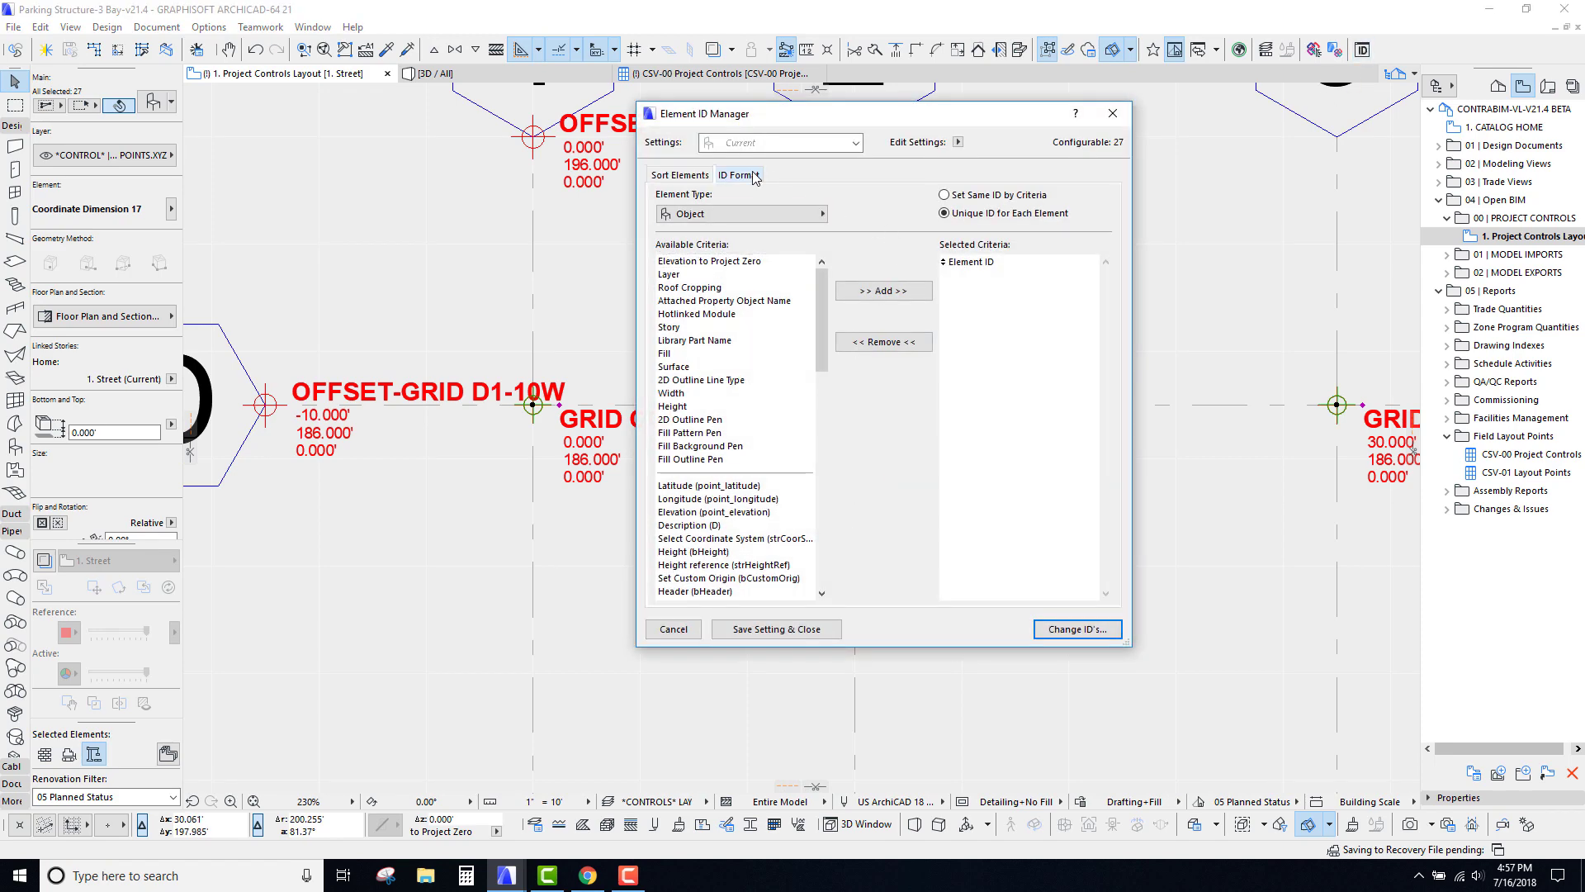
pyautogui.click(740, 173)
pyautogui.click(871, 305)
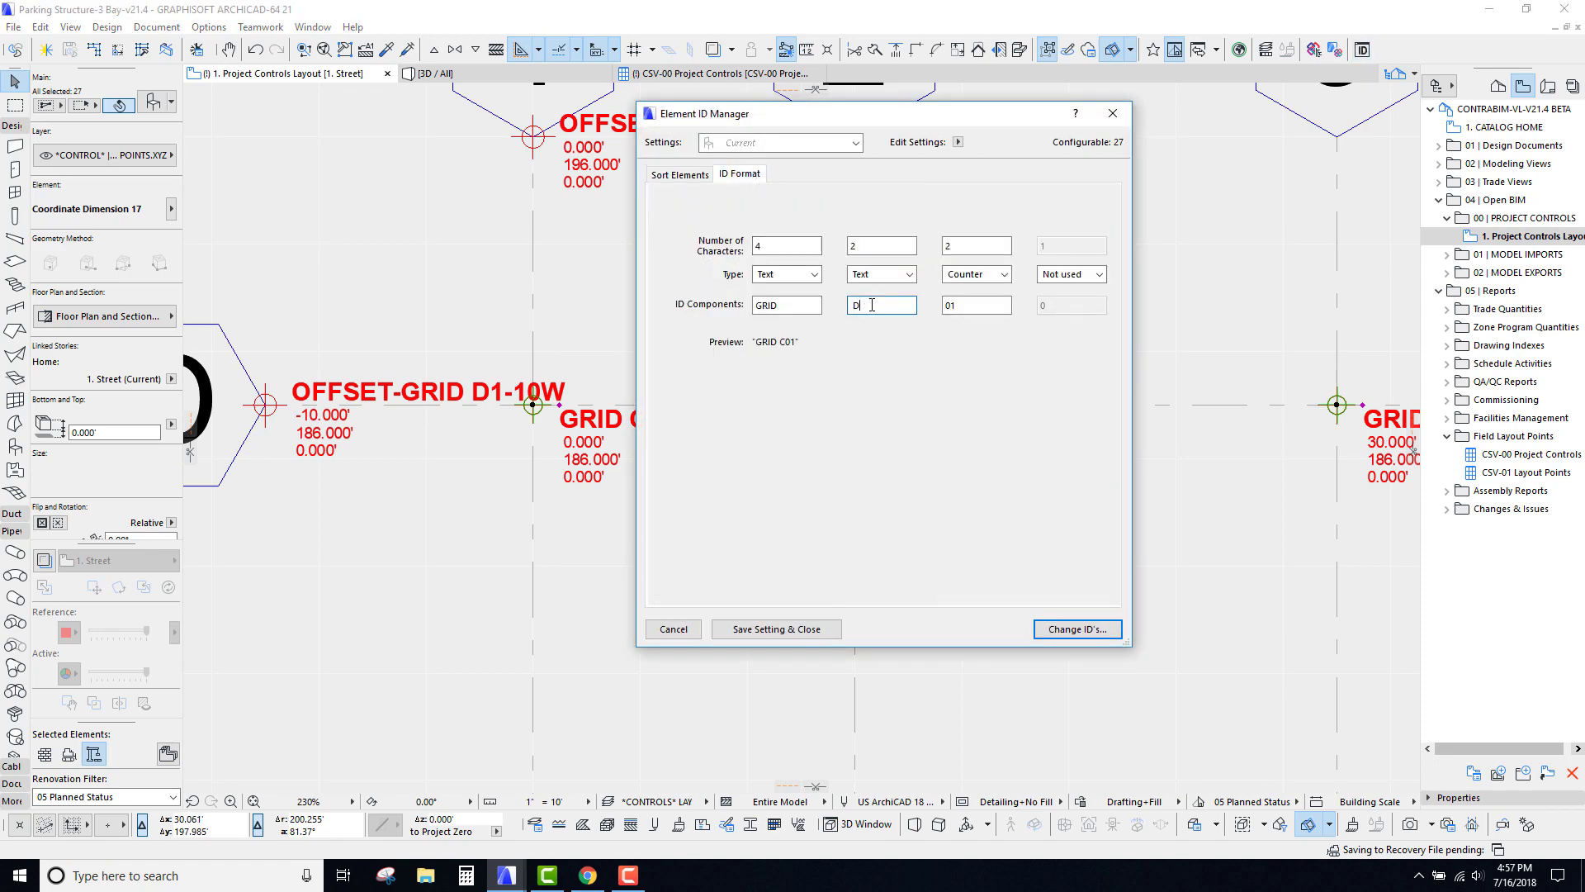
pyautogui.write('D')
pyautogui.moveTo(768, 116); pyautogui.dragTo(738, 127)
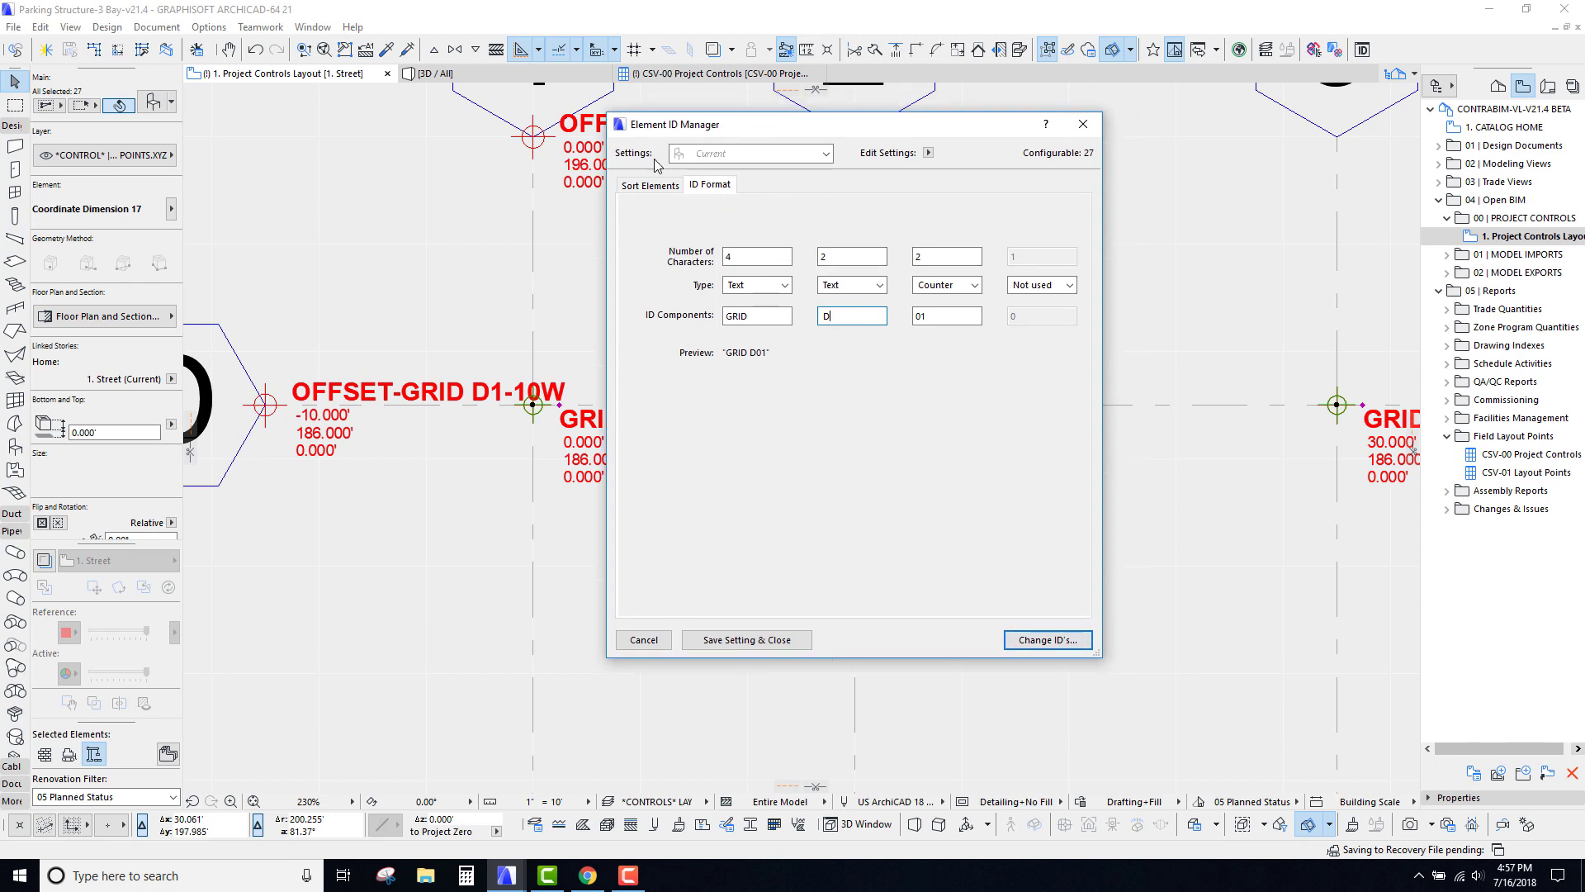
pyautogui.click(1063, 640)
pyautogui.click(881, 313)
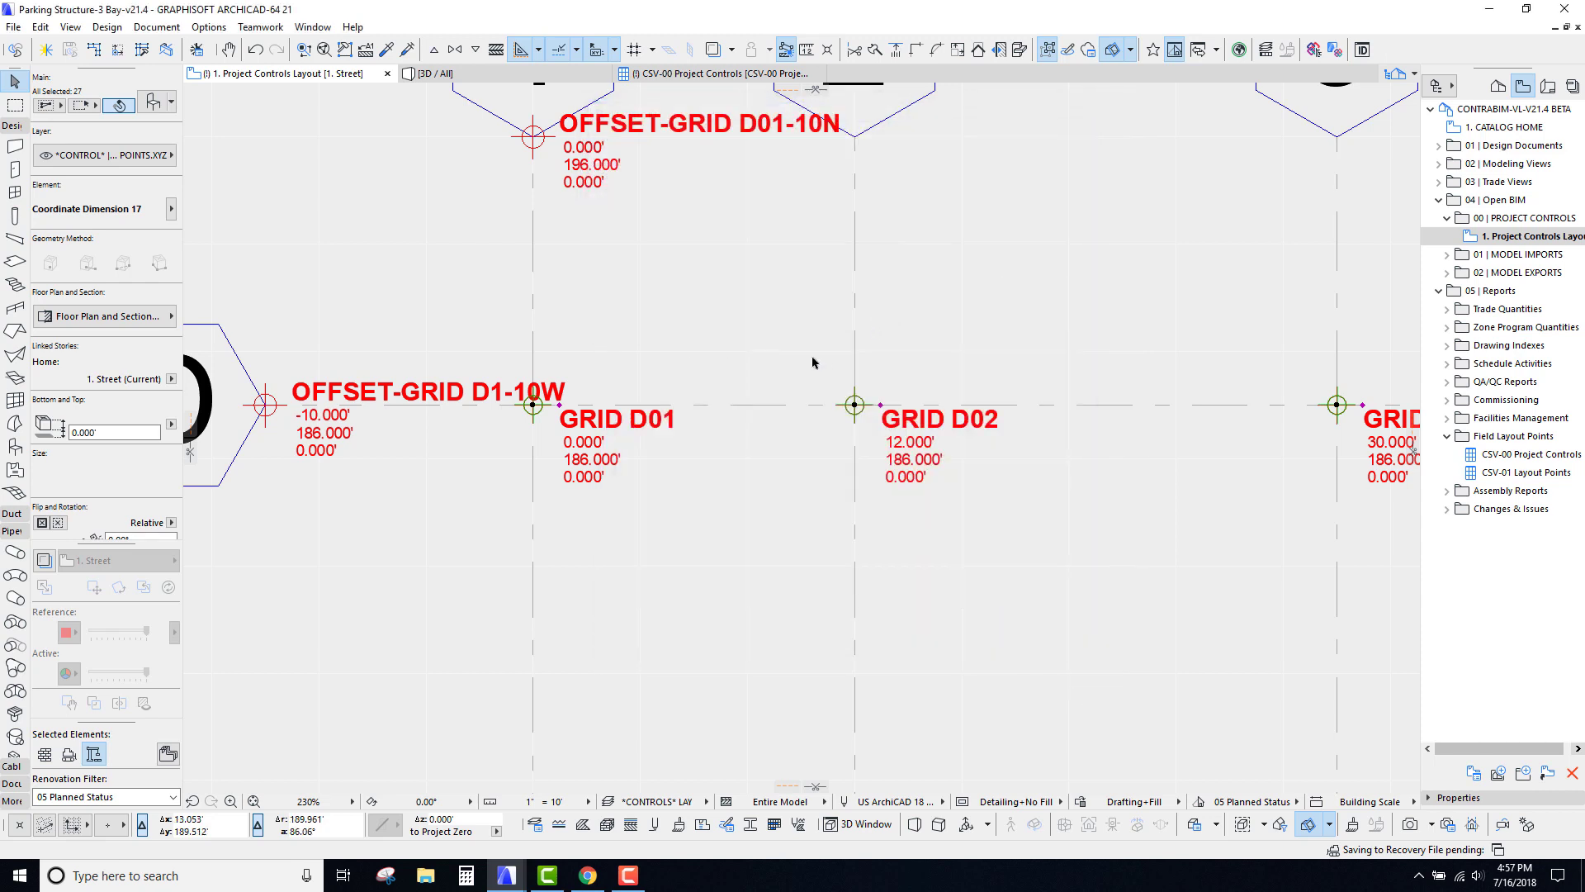
# Step: Deselect the grid line D points and check the floor plan for control points at every intersection of grid lines A to D
pyautogui.moveTo(756, 451); pyautogui.dragTo(735, 349, button='middle')
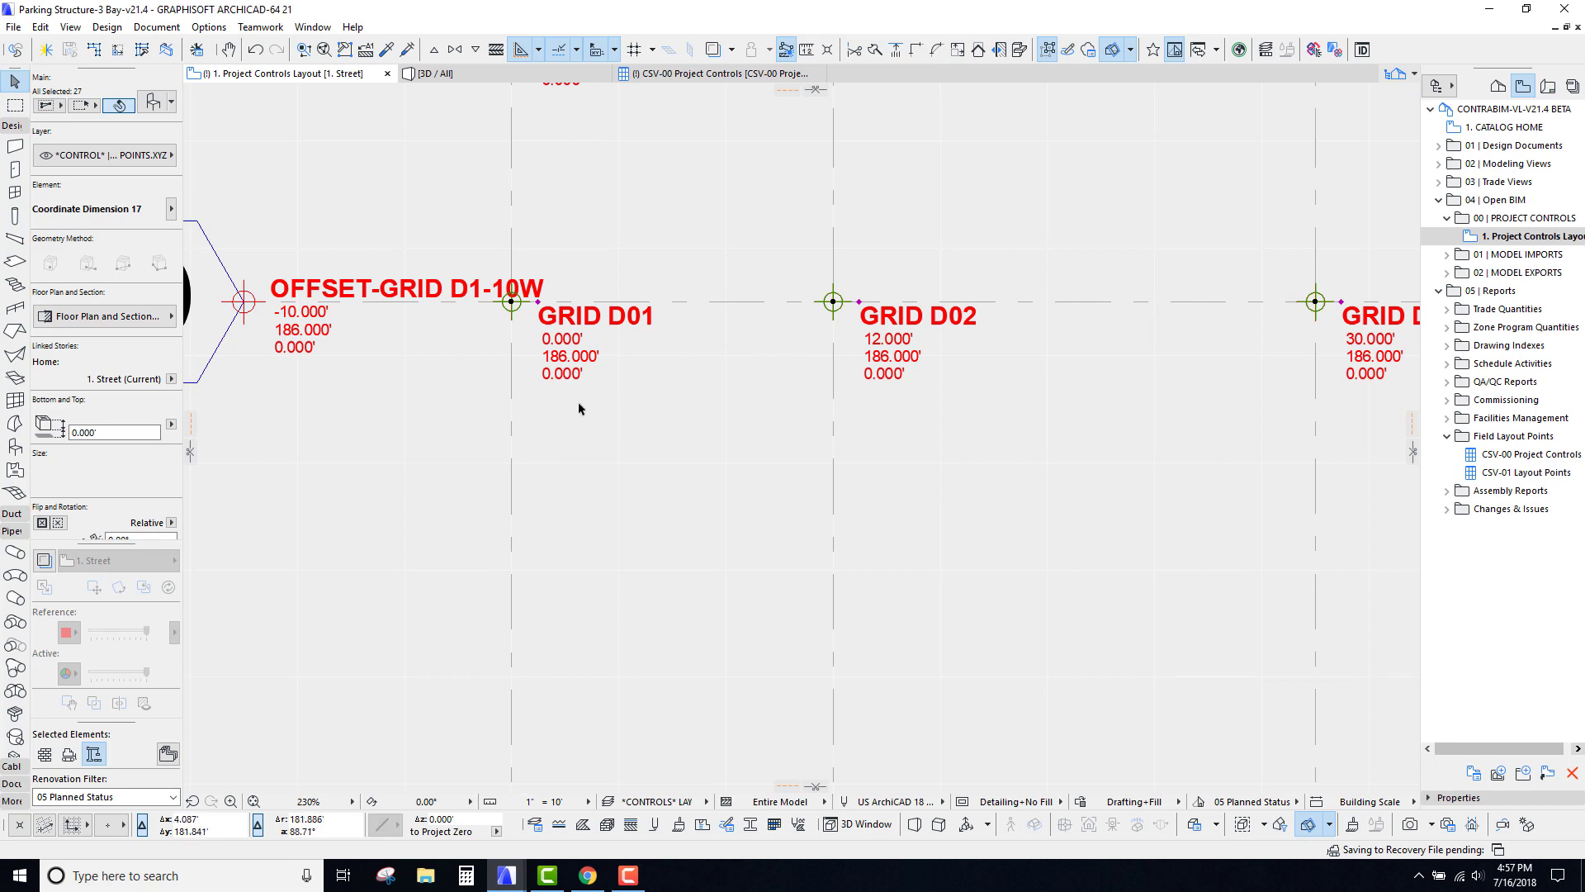
pyautogui.scroll(-4, 574, 405)
pyautogui.scroll(2, 509, 374)
pyautogui.moveTo(1209, 437); pyautogui.dragTo(769, 492, button='middle')
pyautogui.scroll(-11, 731, 454)
pyautogui.moveTo(1110, 566); pyautogui.dragTo(861, 372, button='middle')
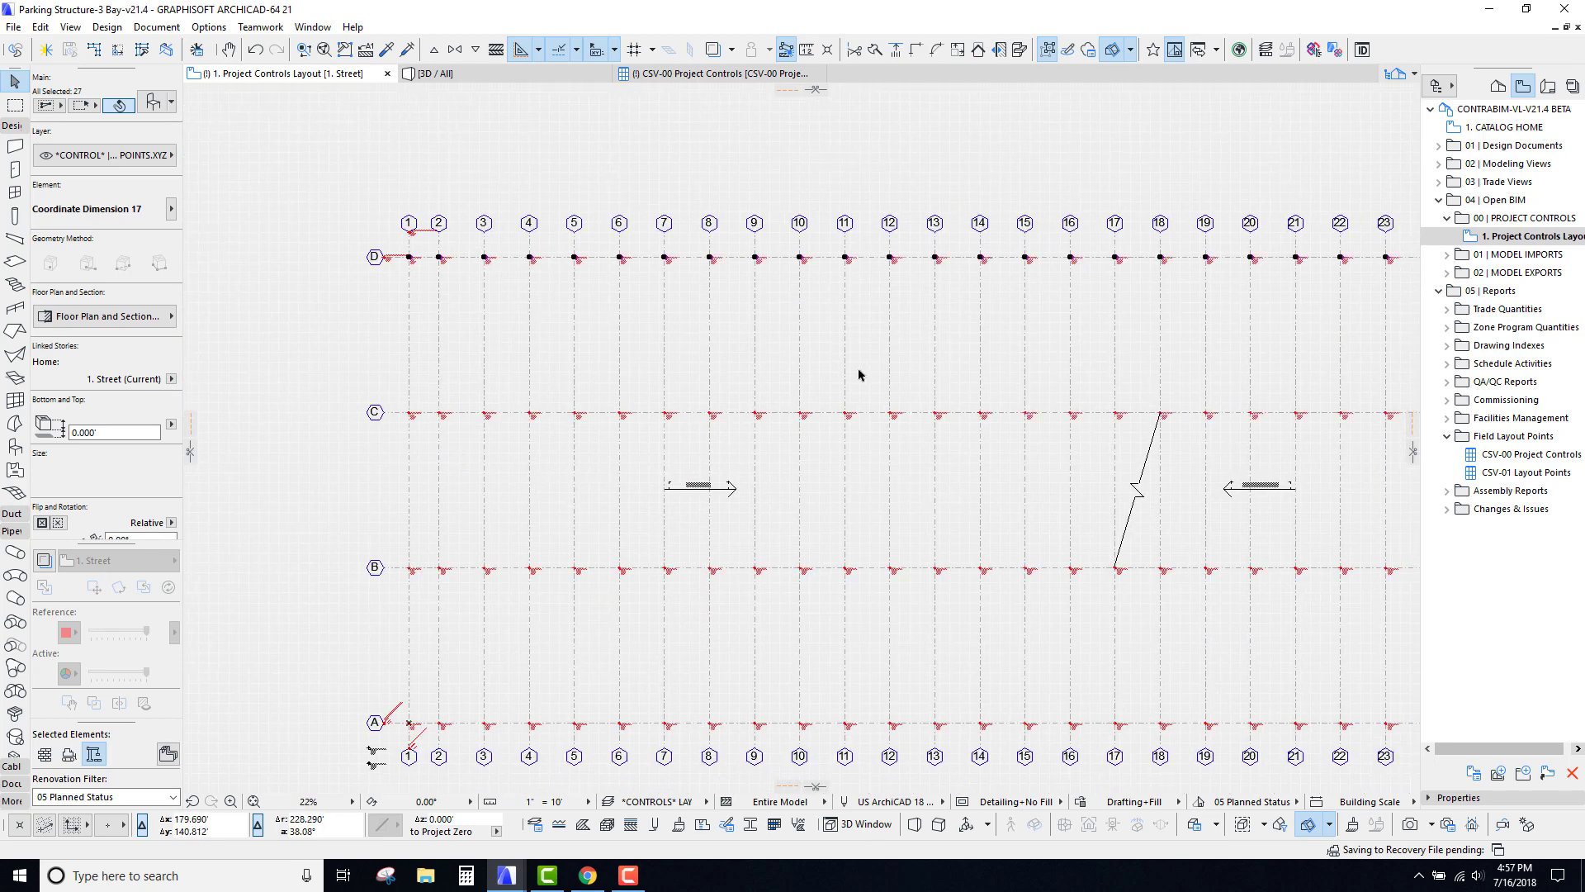
pyautogui.moveTo(1082, 533); pyautogui.dragTo(931, 426, button='middle')
pyautogui.moveTo(358, 548); pyautogui.dragTo(365, 597, button='middle')
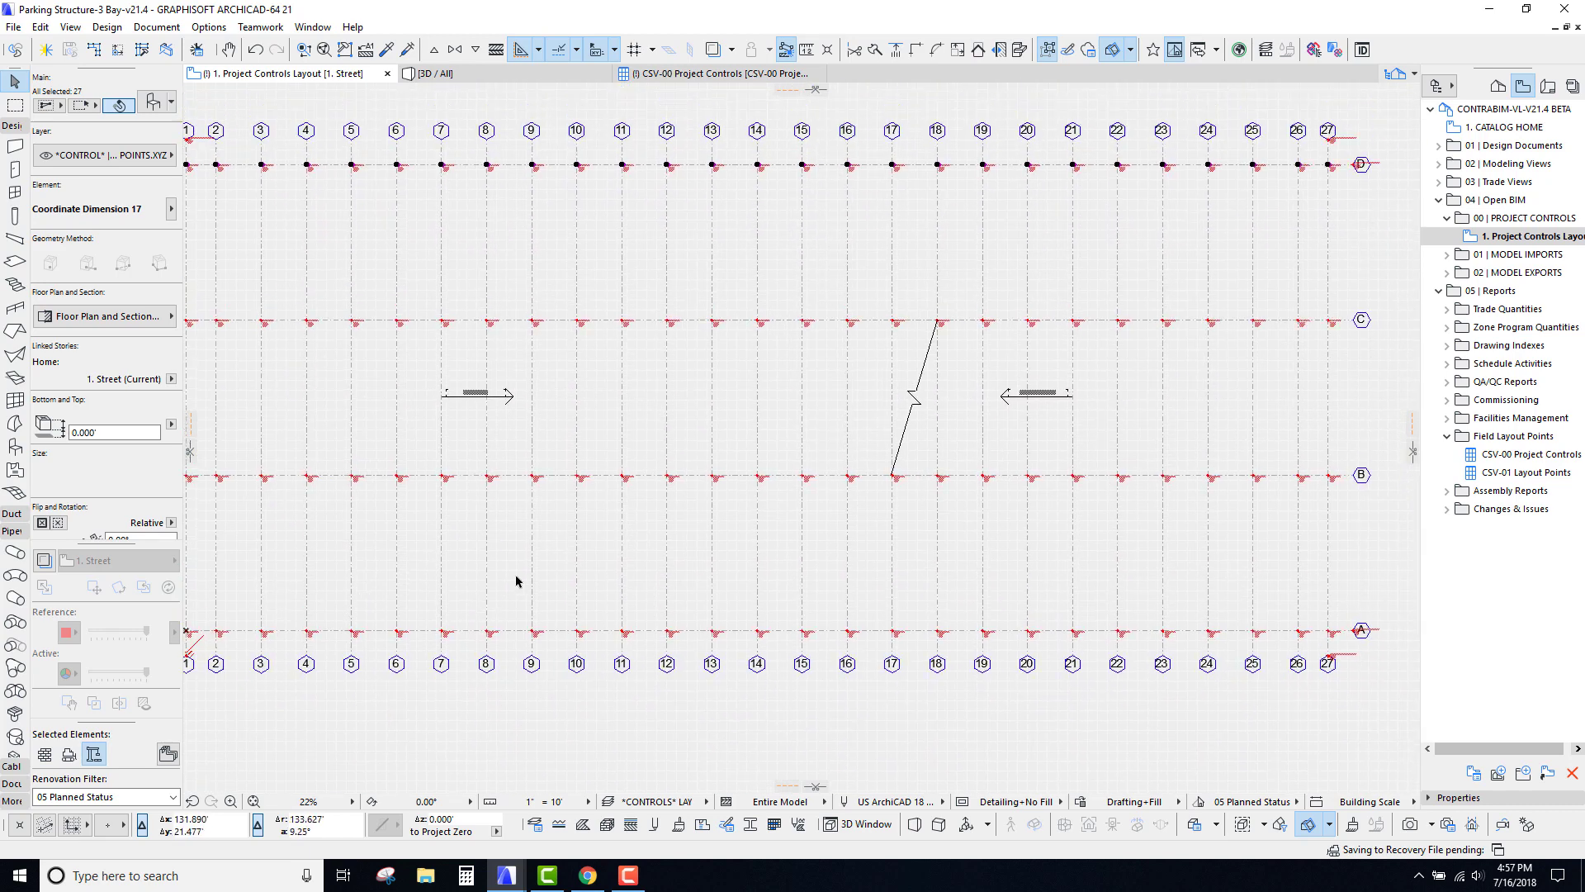
pyautogui.scroll(-2, 517, 581)
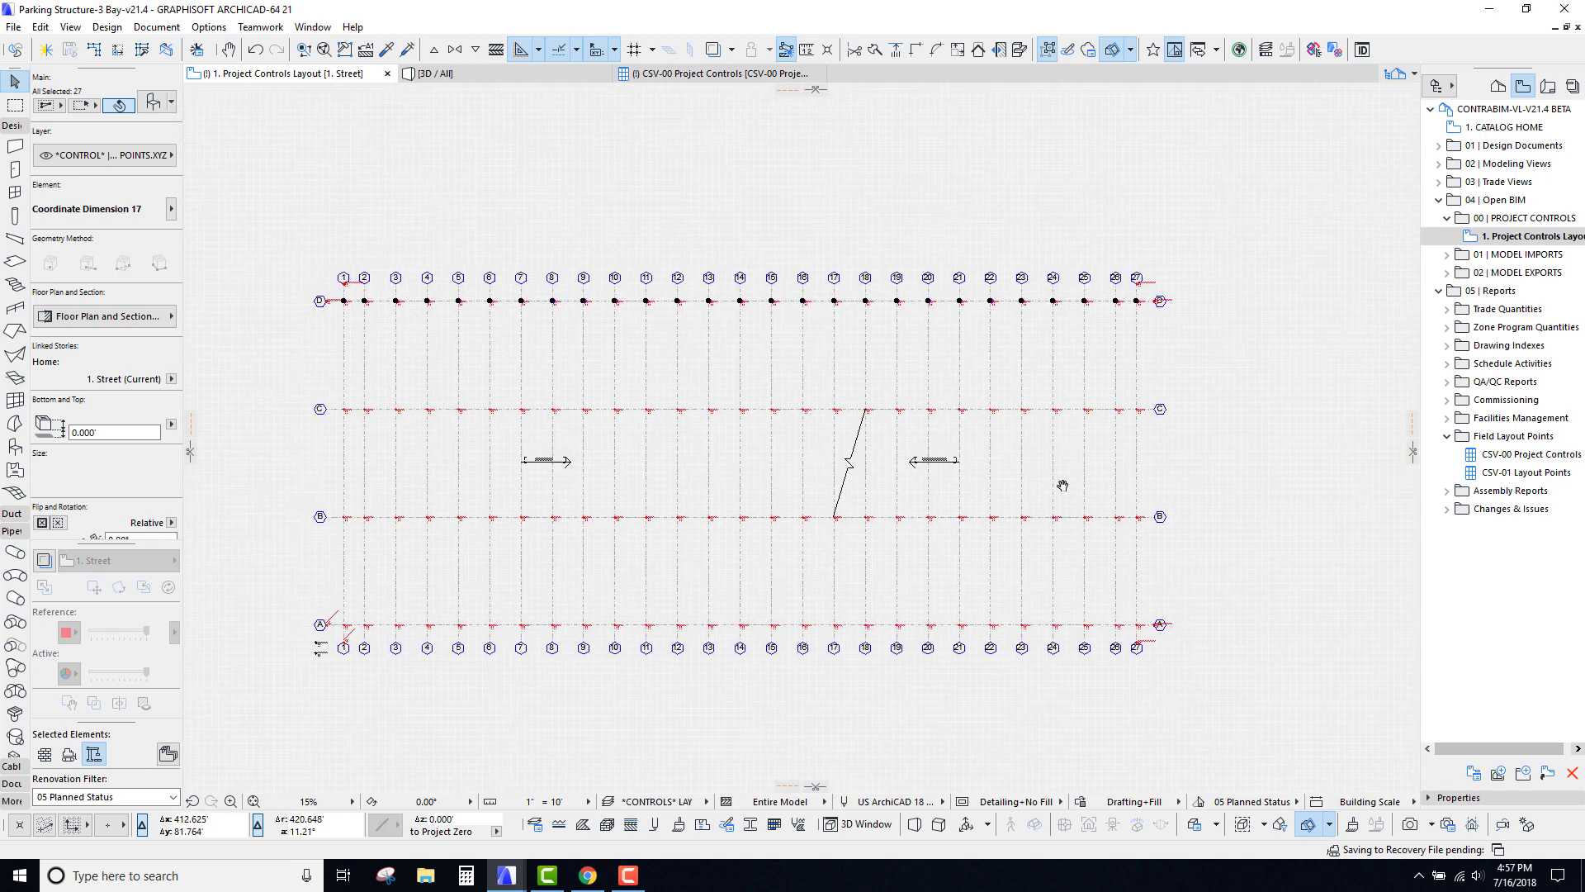
pyautogui.press('Escape')
pyautogui.scroll(10, 1080, 598)
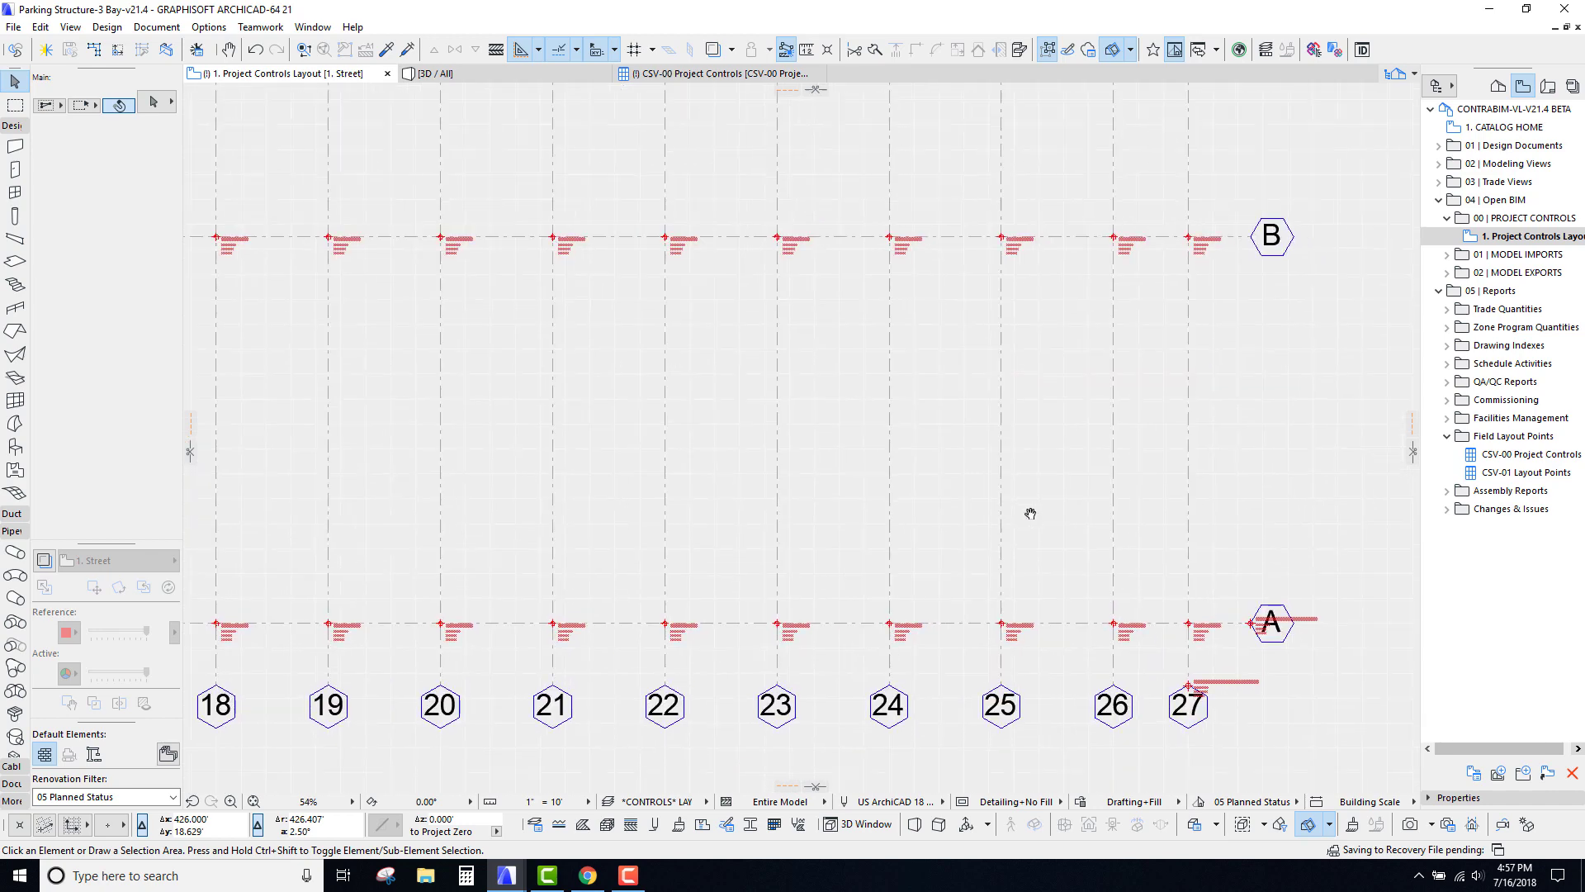
pyautogui.scroll(-10, 903, 512)
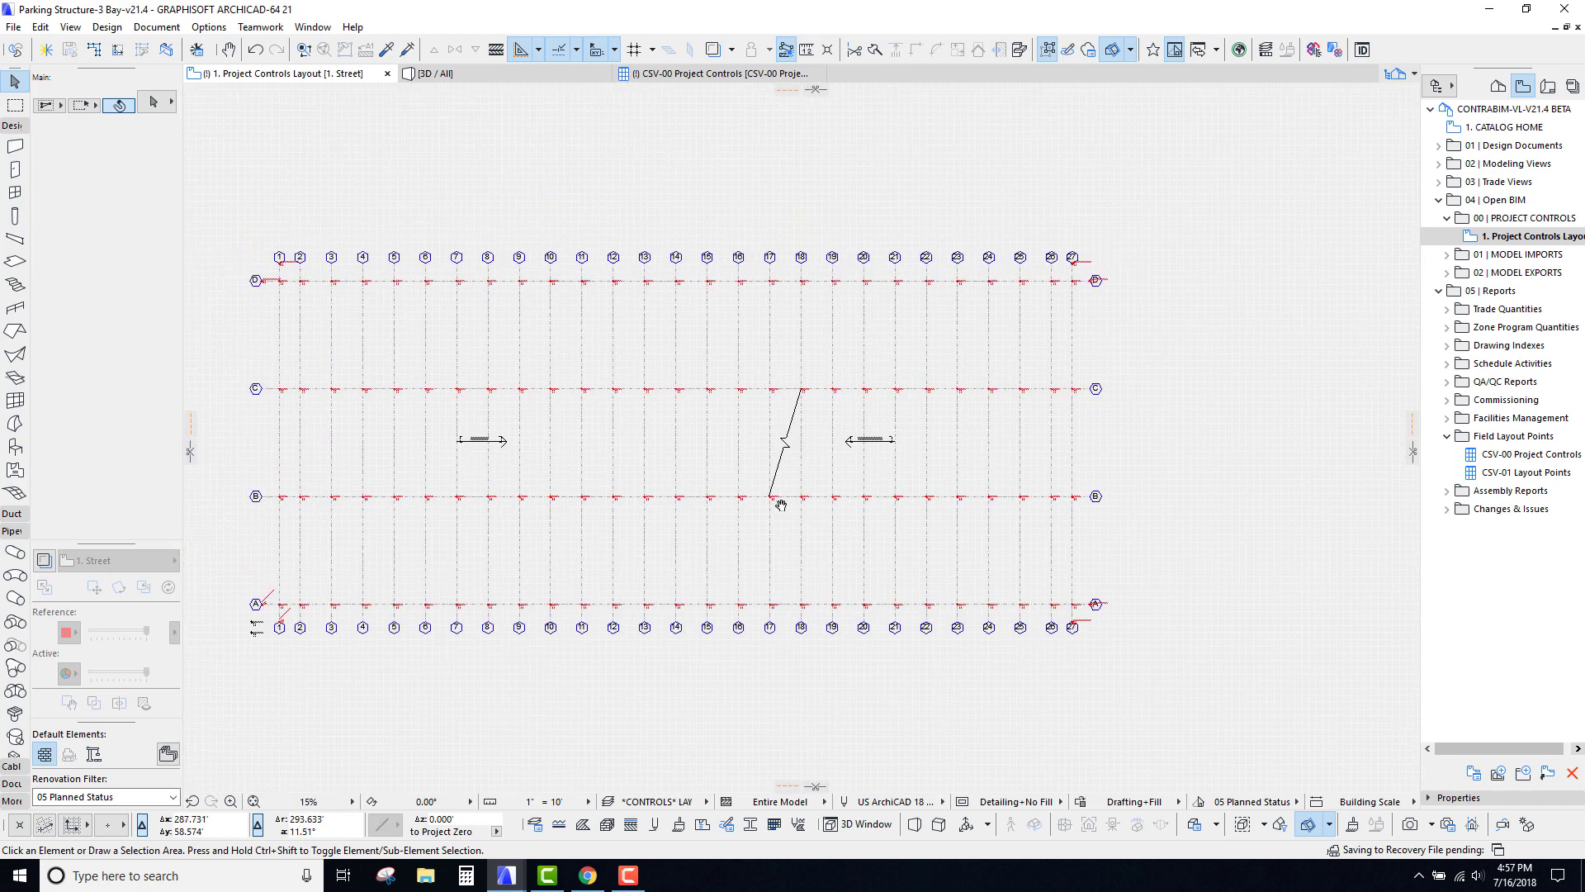
# Step: Open the 3D view of the model and examine the GRID B02 control point up close
pyautogui.press('F3')
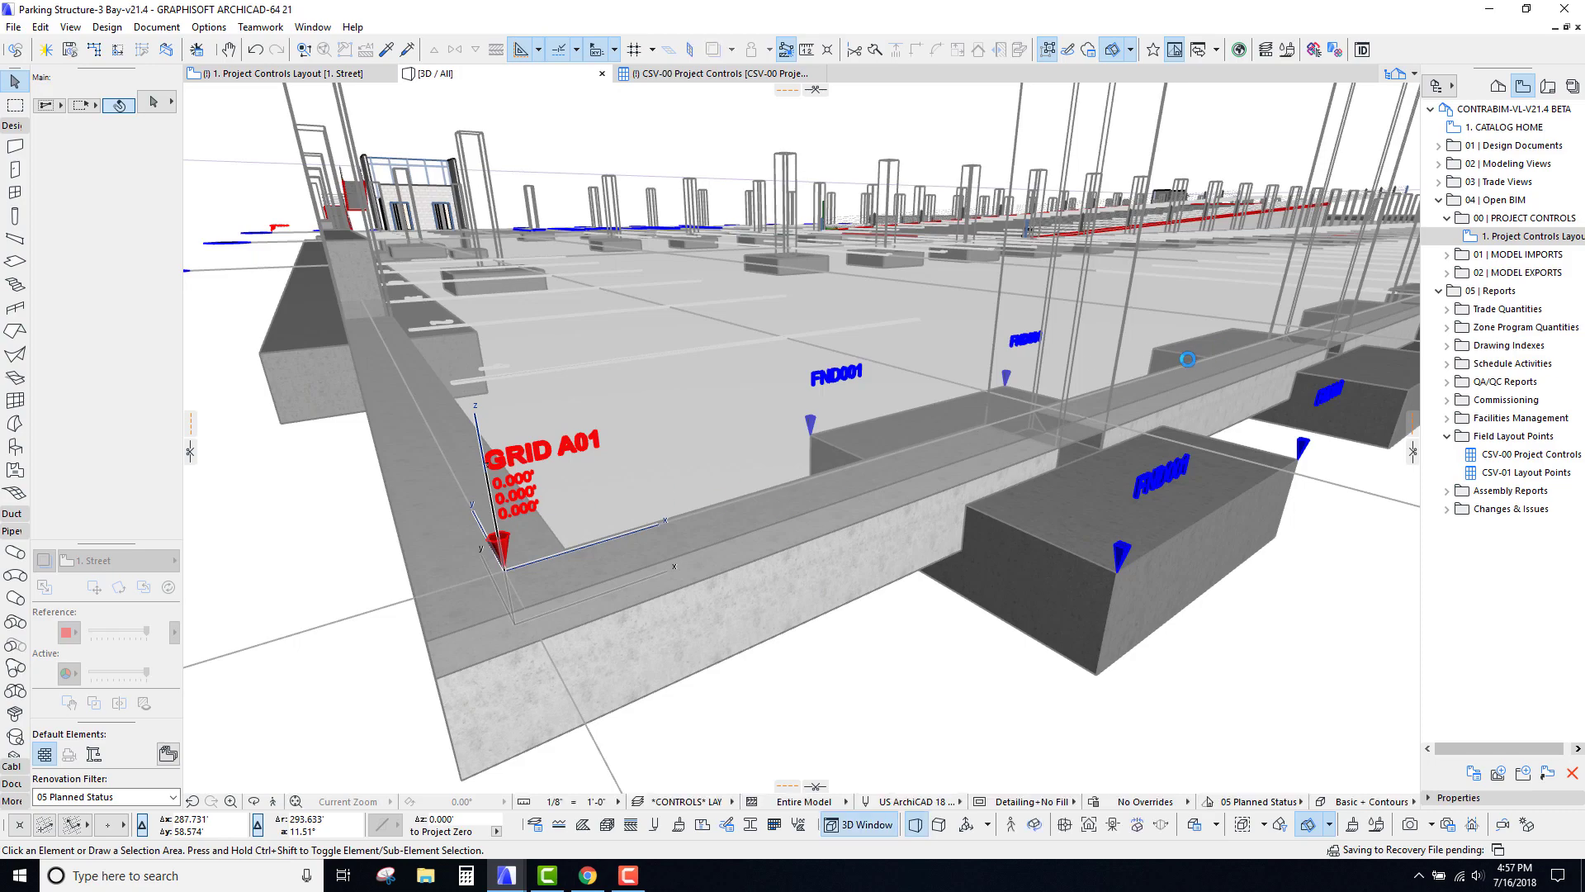
pyautogui.keyDown('shift'); pyautogui.moveTo(1099, 399); pyautogui.dragTo(1115, 371, button='middle'); pyautogui.keyUp('shift')
pyautogui.scroll(4, 1099, 398)
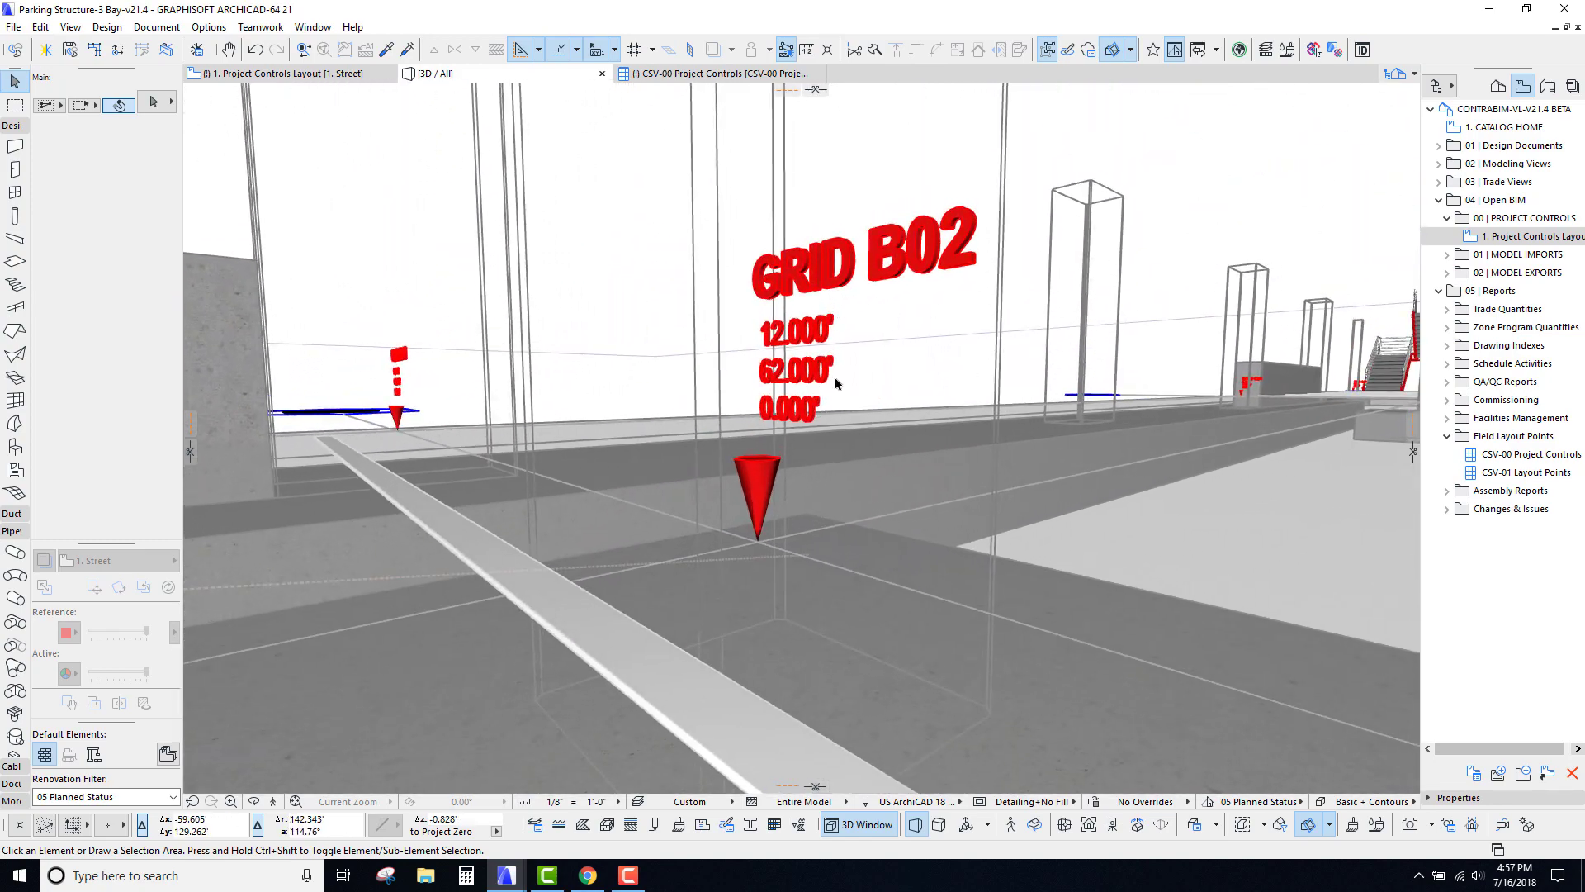
pyautogui.click(1364, 49)
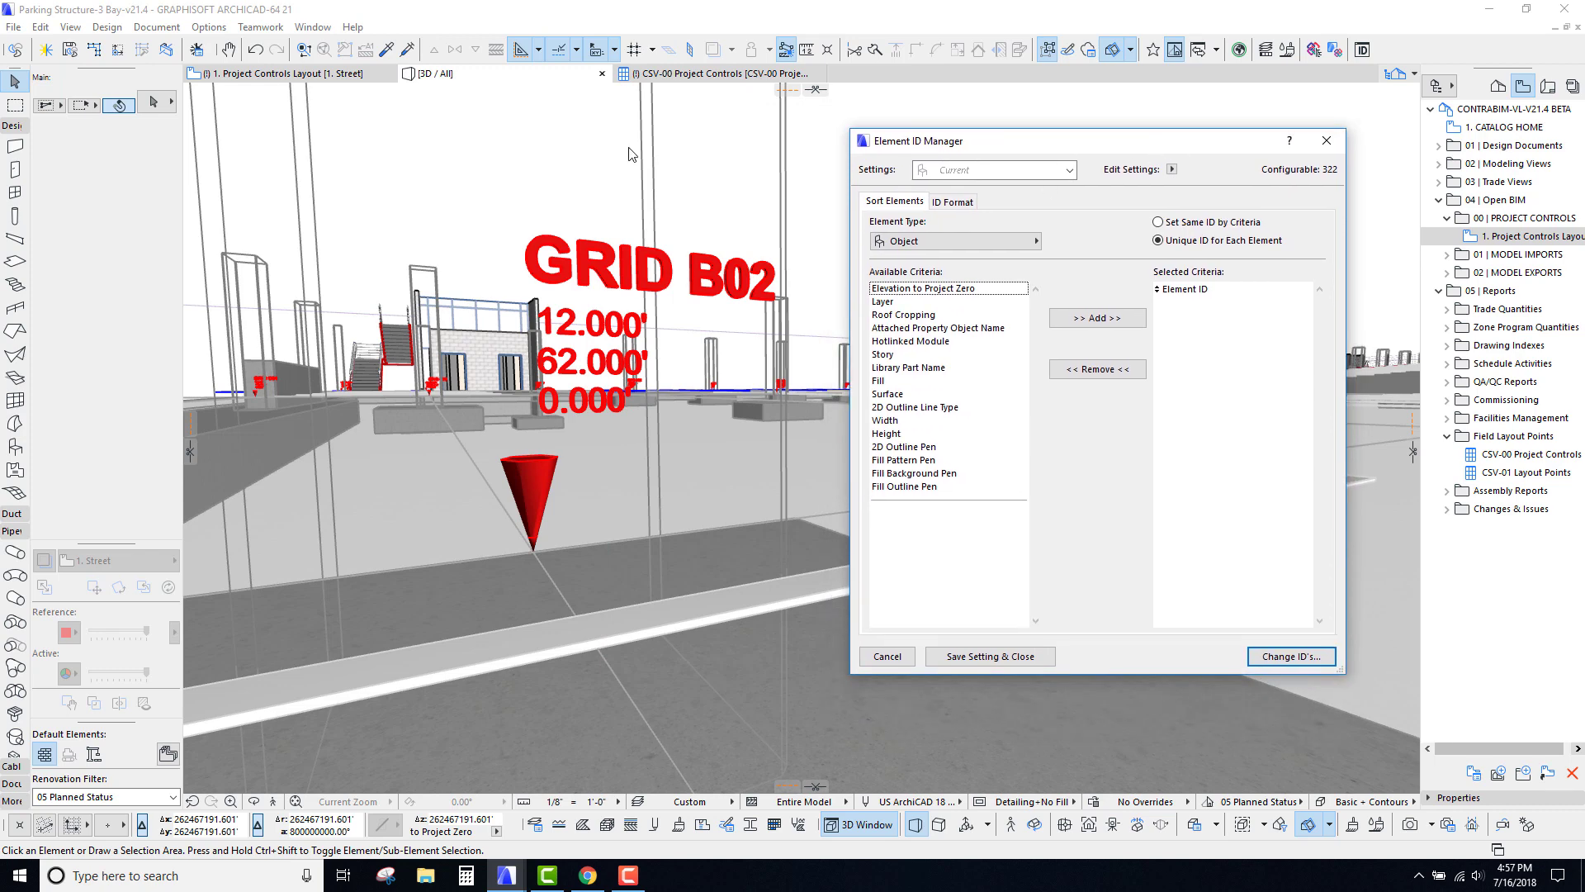
pyautogui.moveTo(1036, 145); pyautogui.dragTo(1016, 152)
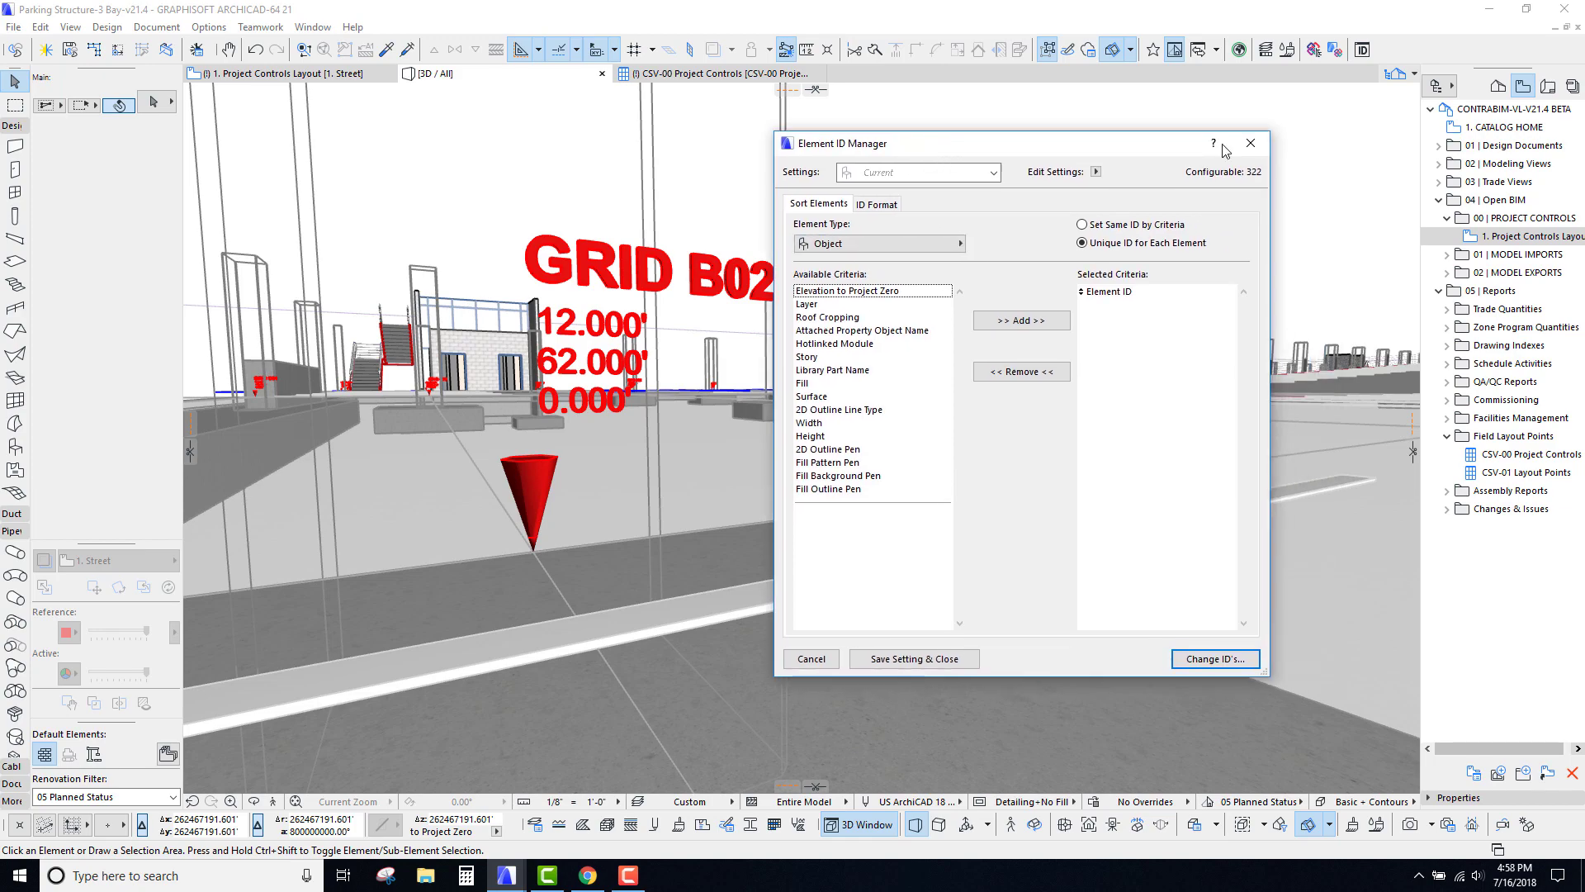
pyautogui.click(1257, 151)
# Step: Examine the control points across the whole parking structure in 3D from both ends of the grid
pyautogui.scroll(10, 997, 441)
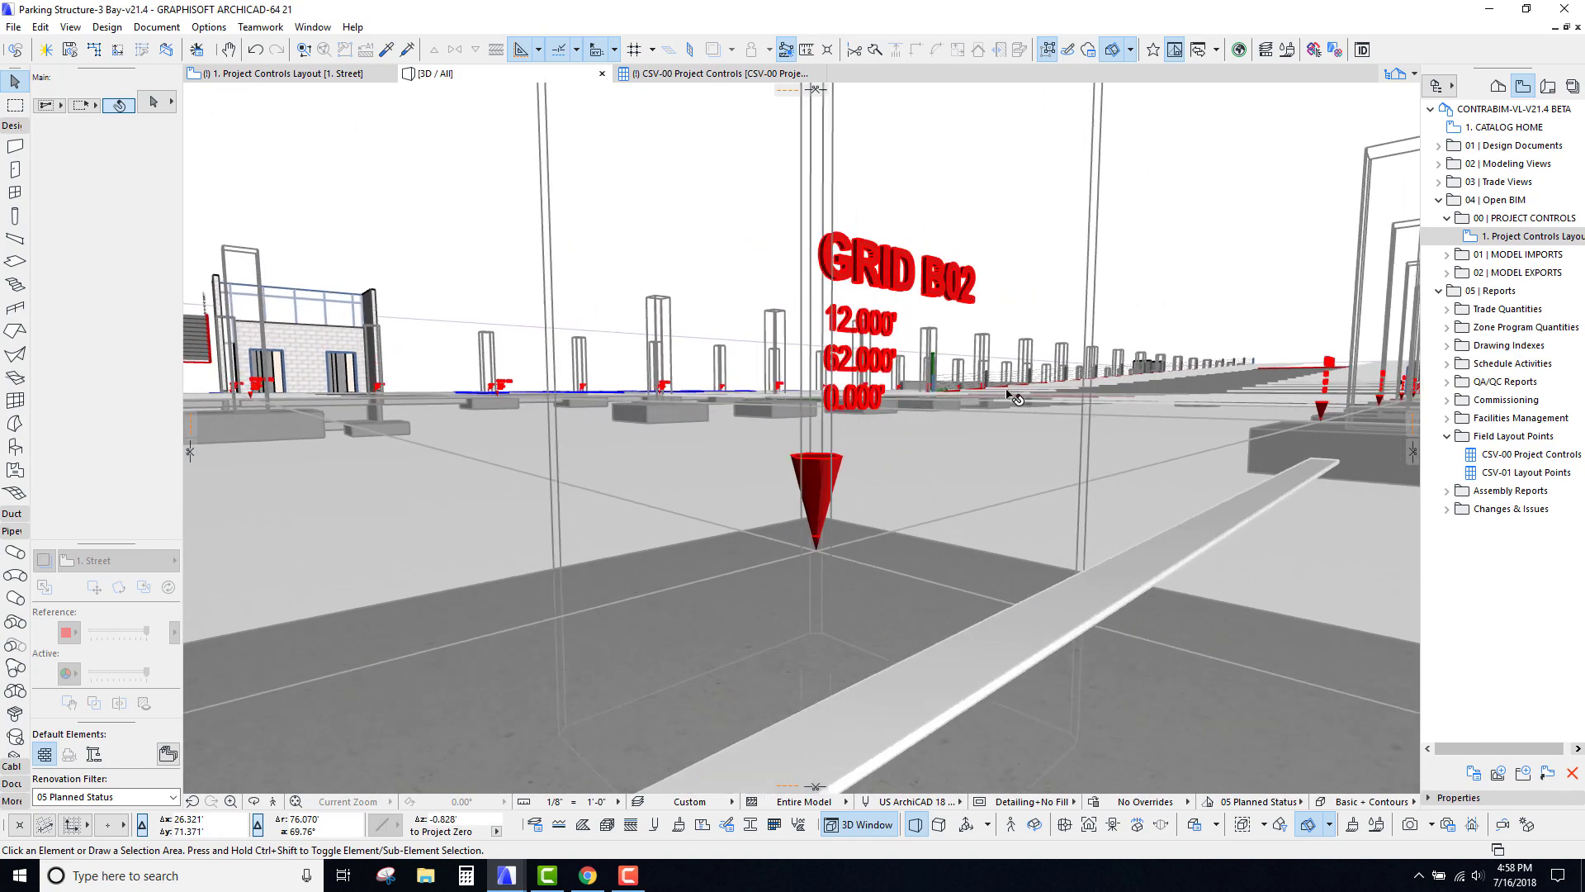
pyautogui.scroll(-15, 966, 417)
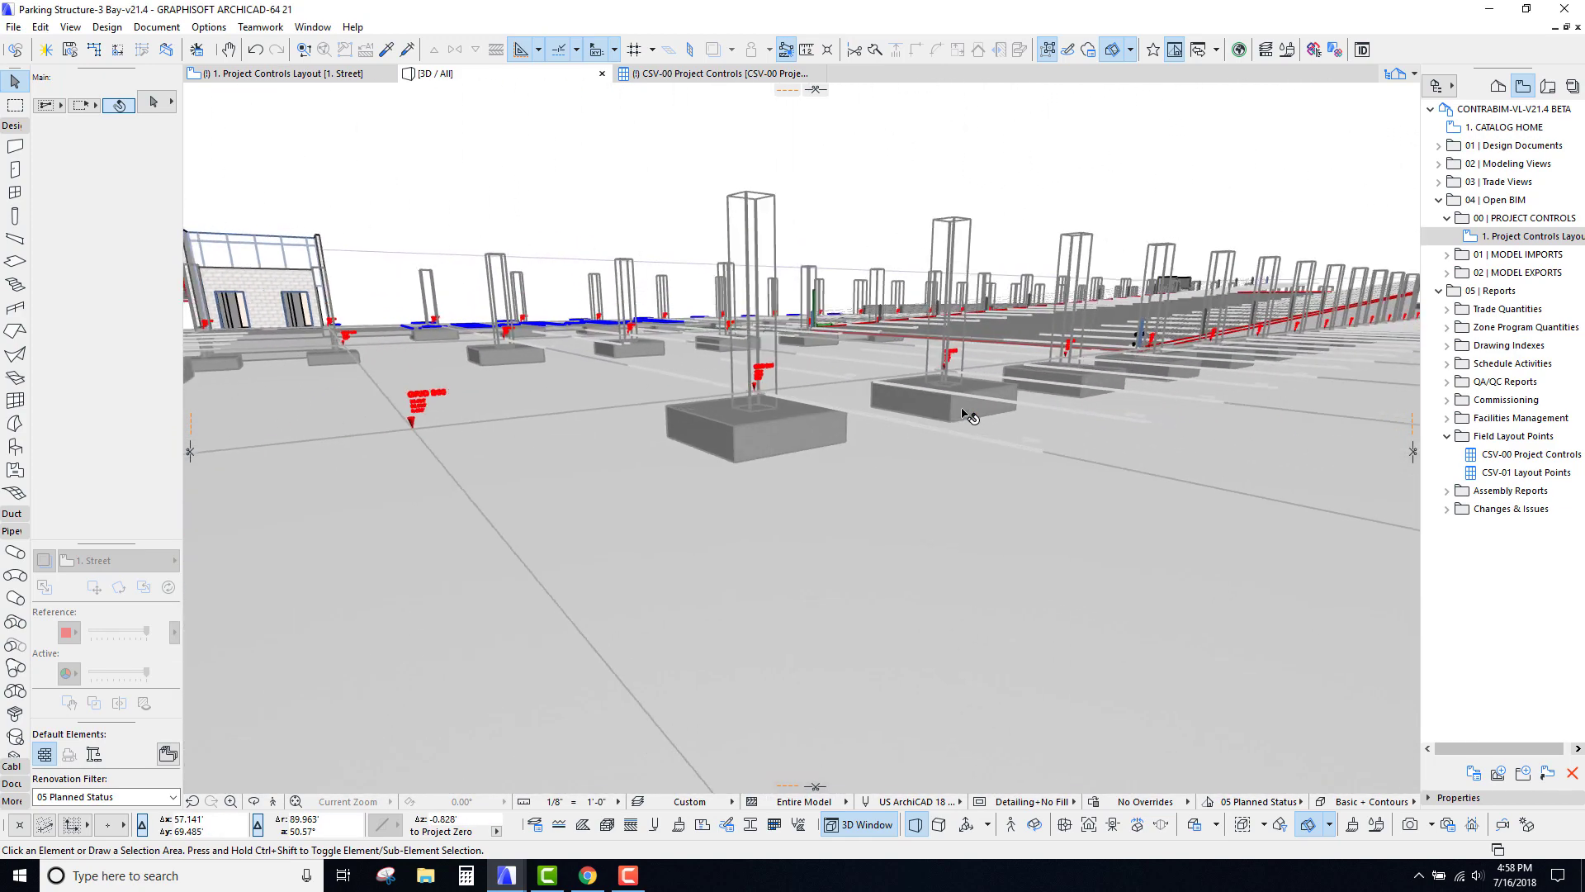
pyautogui.scroll(8, 966, 417)
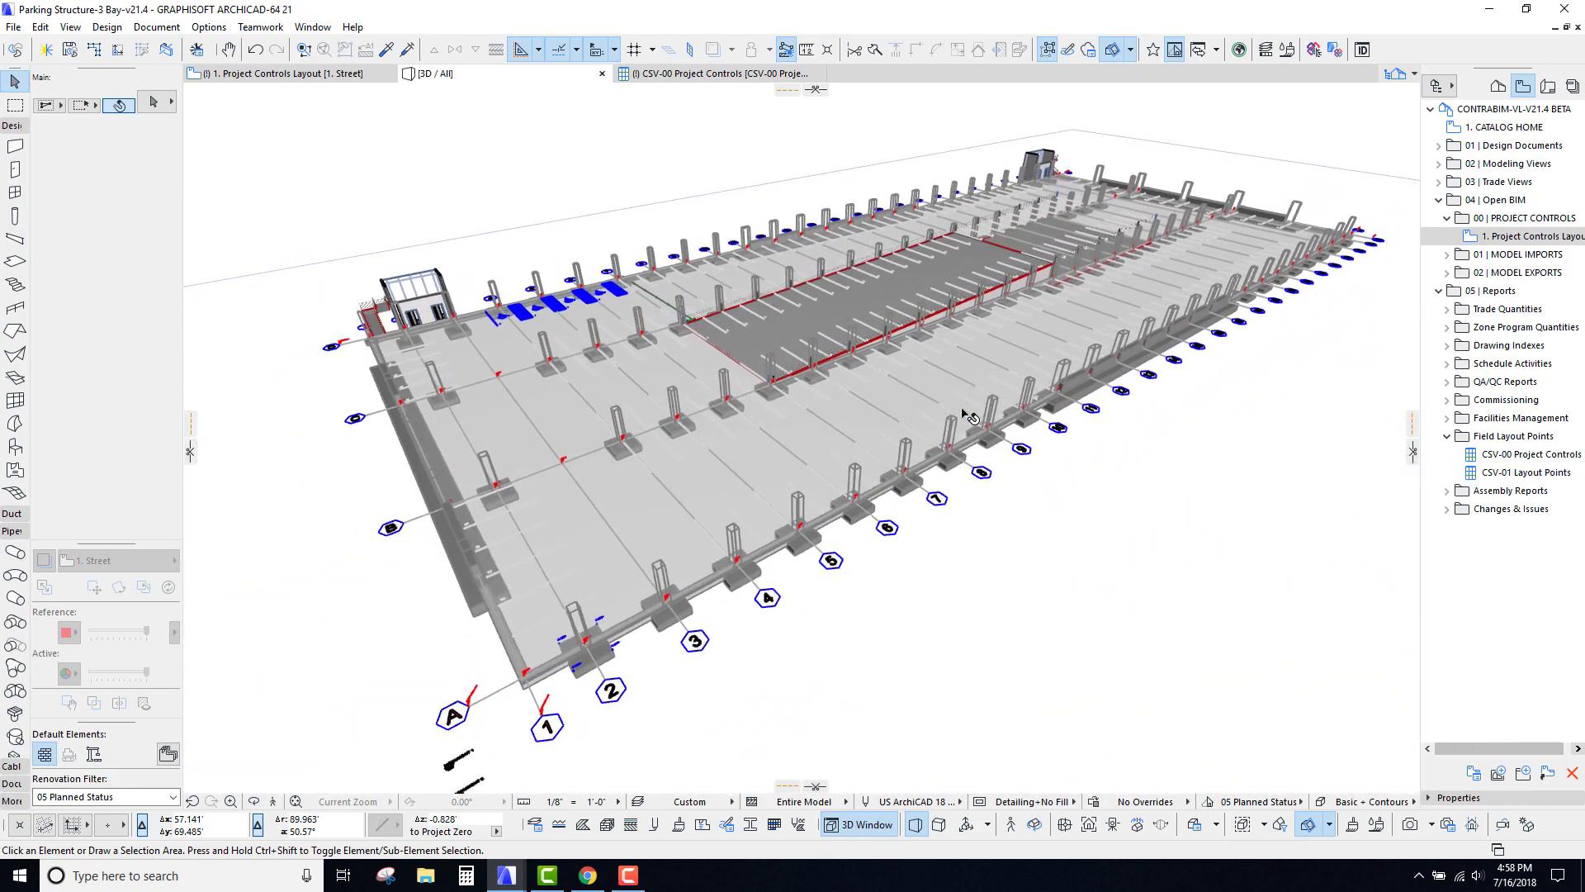
pyautogui.keyDown('shift'); pyautogui.moveTo(963, 413); pyautogui.dragTo(962, 413, button='middle'); pyautogui.keyUp('shift')
pyautogui.scroll(-10, 966, 417)
pyautogui.scroll(3, 966, 417)
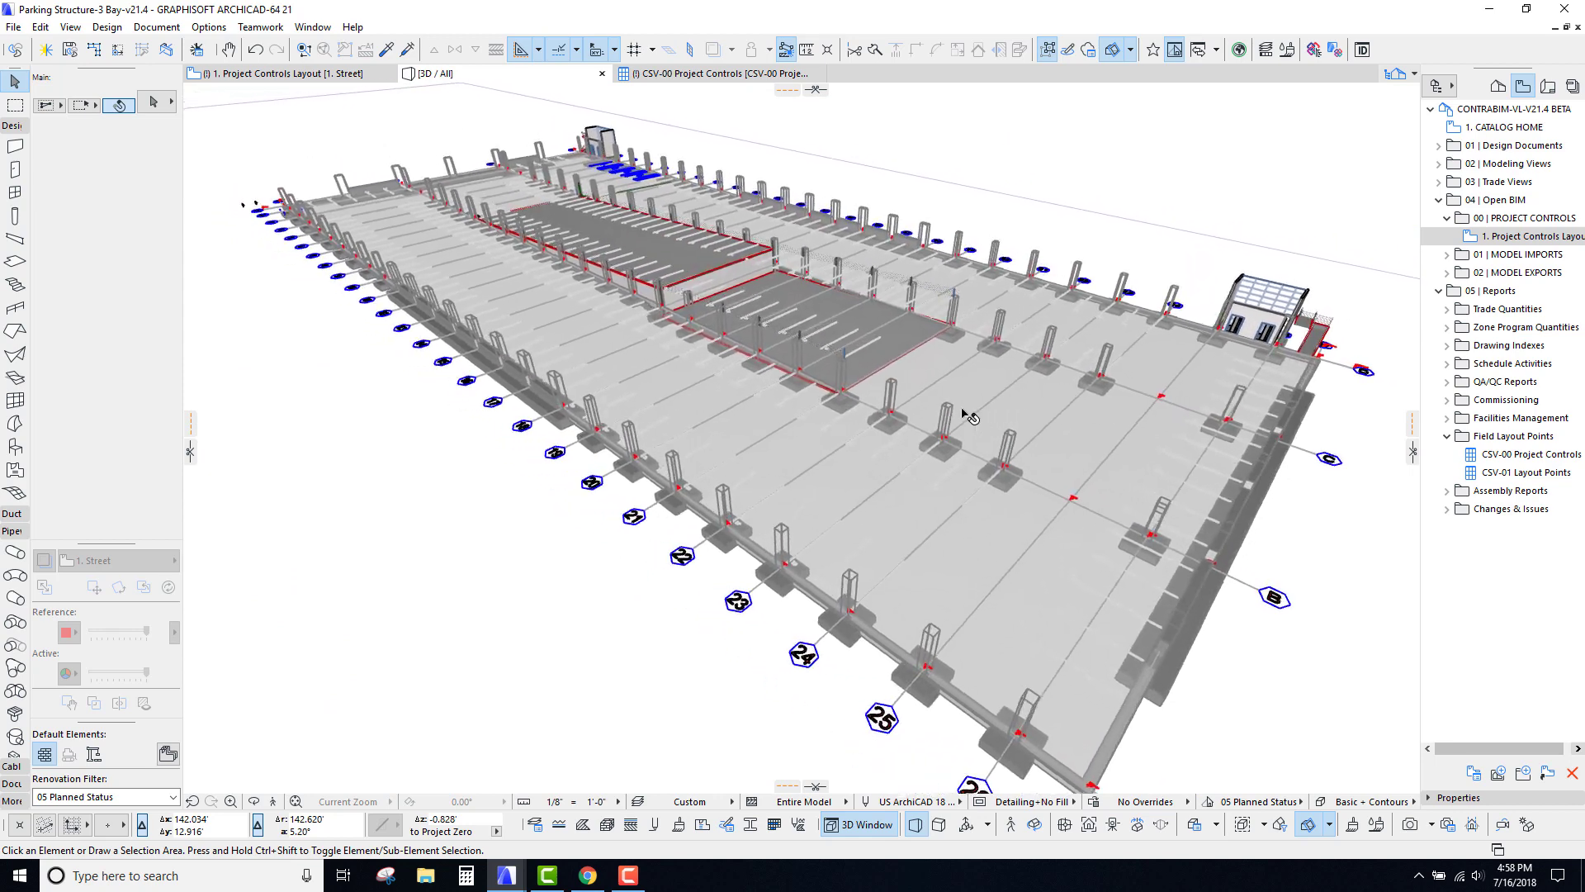
# Step: Open the CSV-00 Project Controls schedule and freeze its header while reading the grid point rows
pyautogui.click(685, 74)
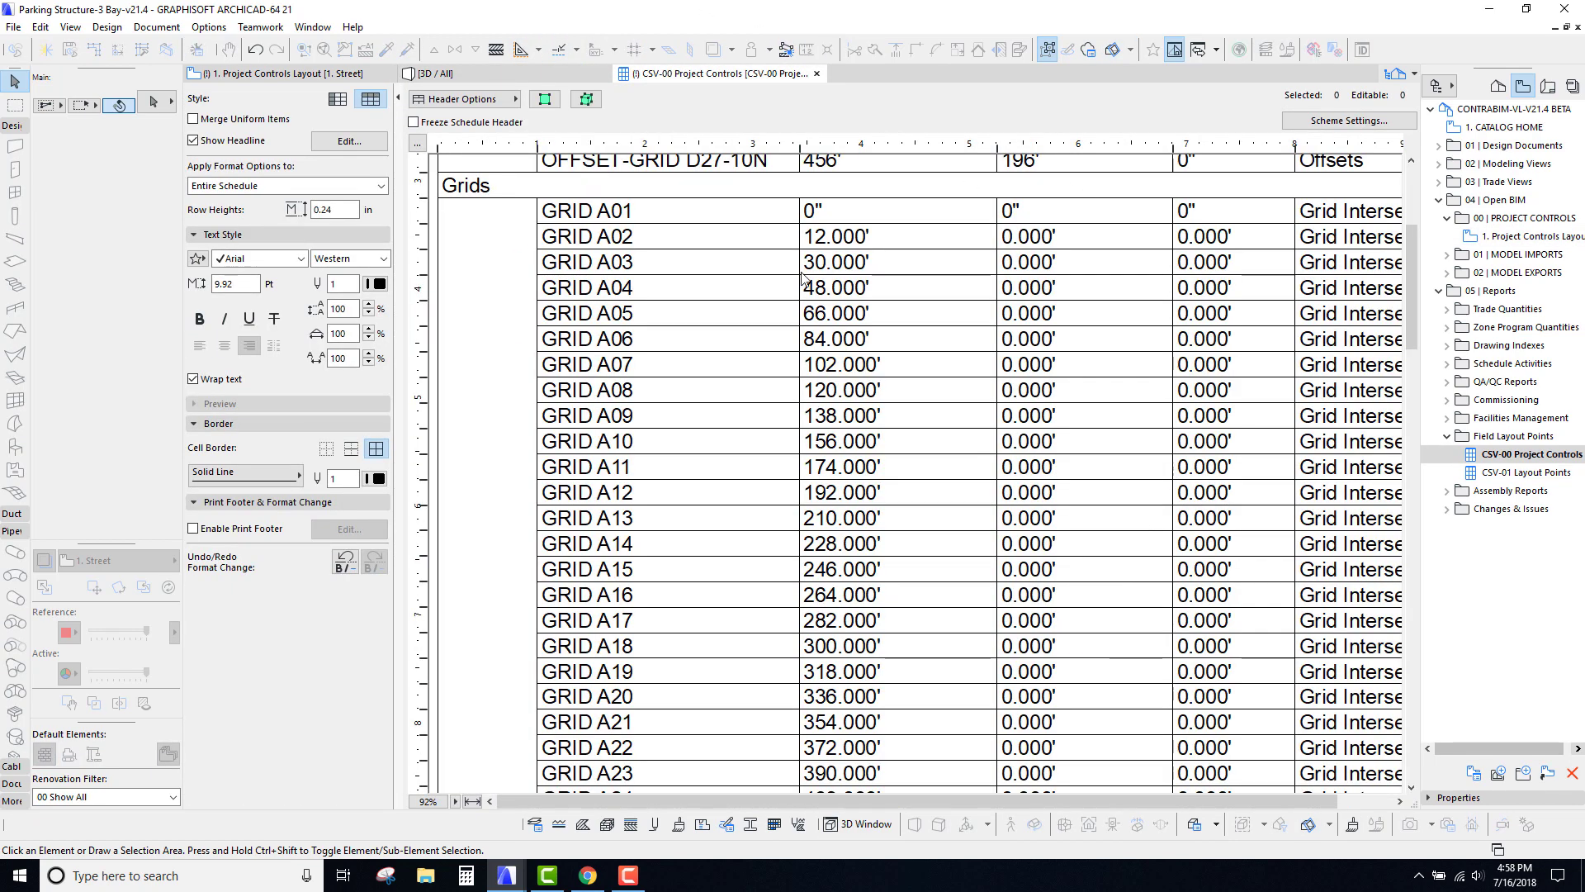
pyautogui.scroll(-3, 640, 193)
pyautogui.scroll(-15, 564, 268)
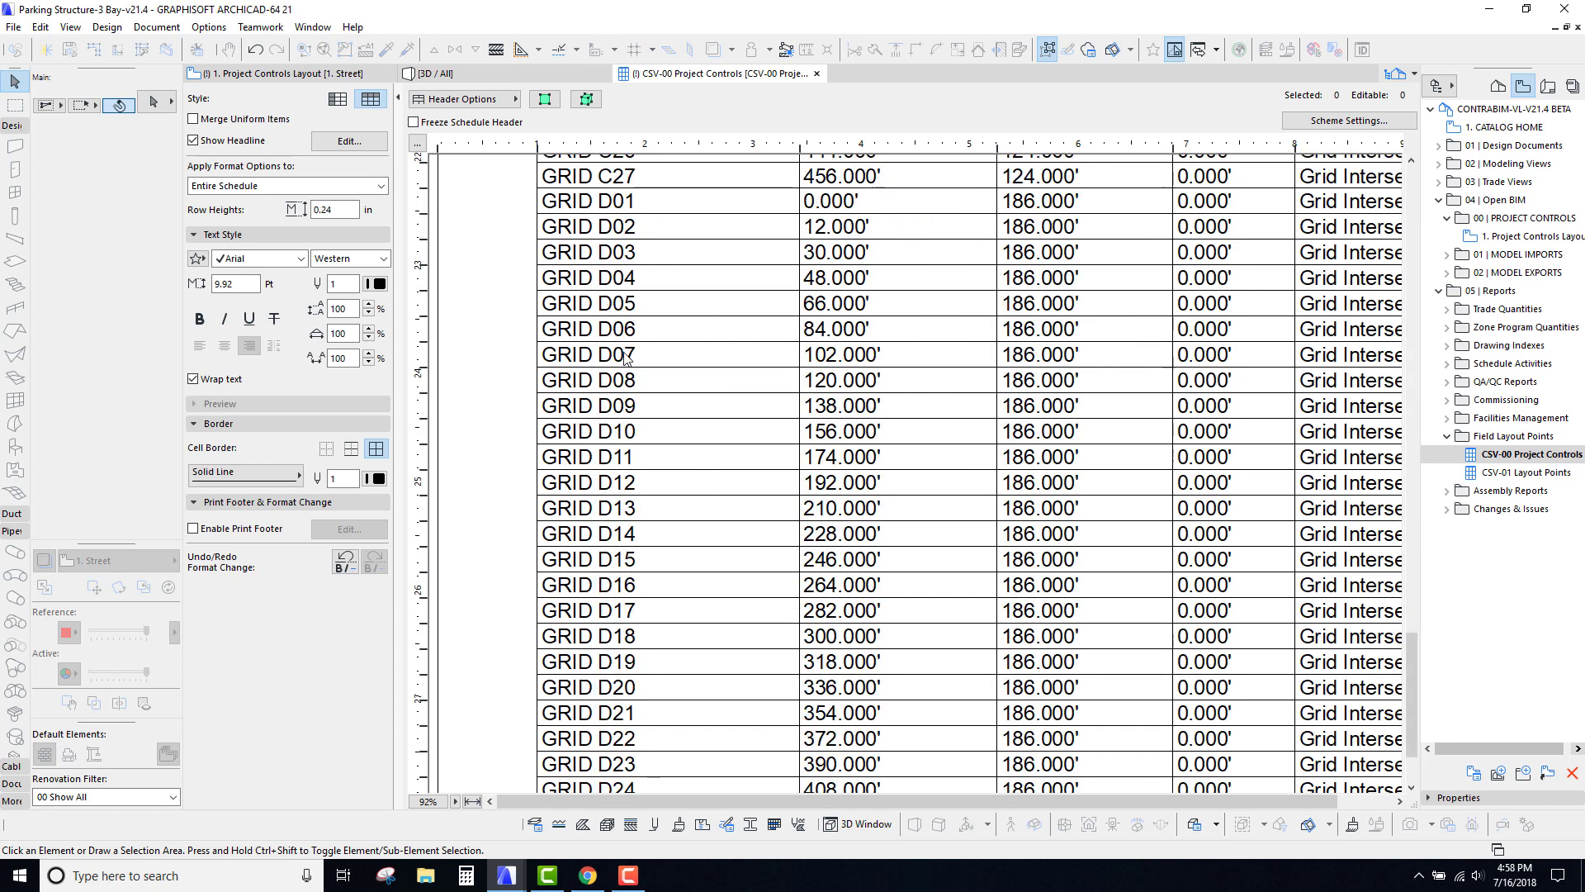
pyautogui.click(413, 122)
# Step: Review the names, X, Y and Z coordinates and descriptions of the grid and control points back to the schedule's first rows
pyautogui.scroll(7, 877, 545)
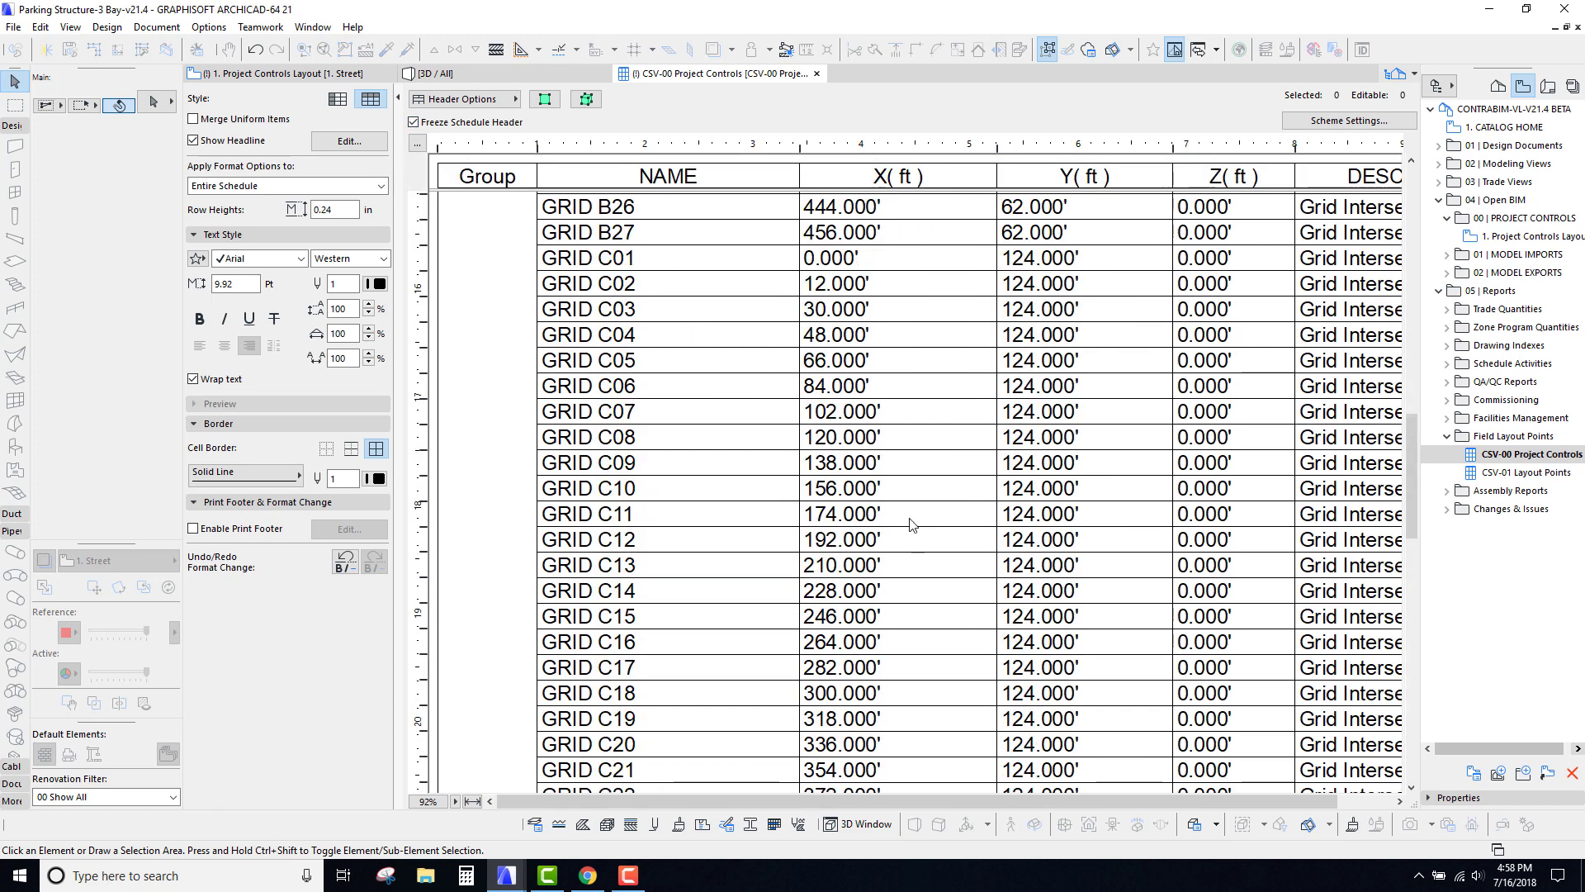
pyautogui.scroll(15, 904, 508)
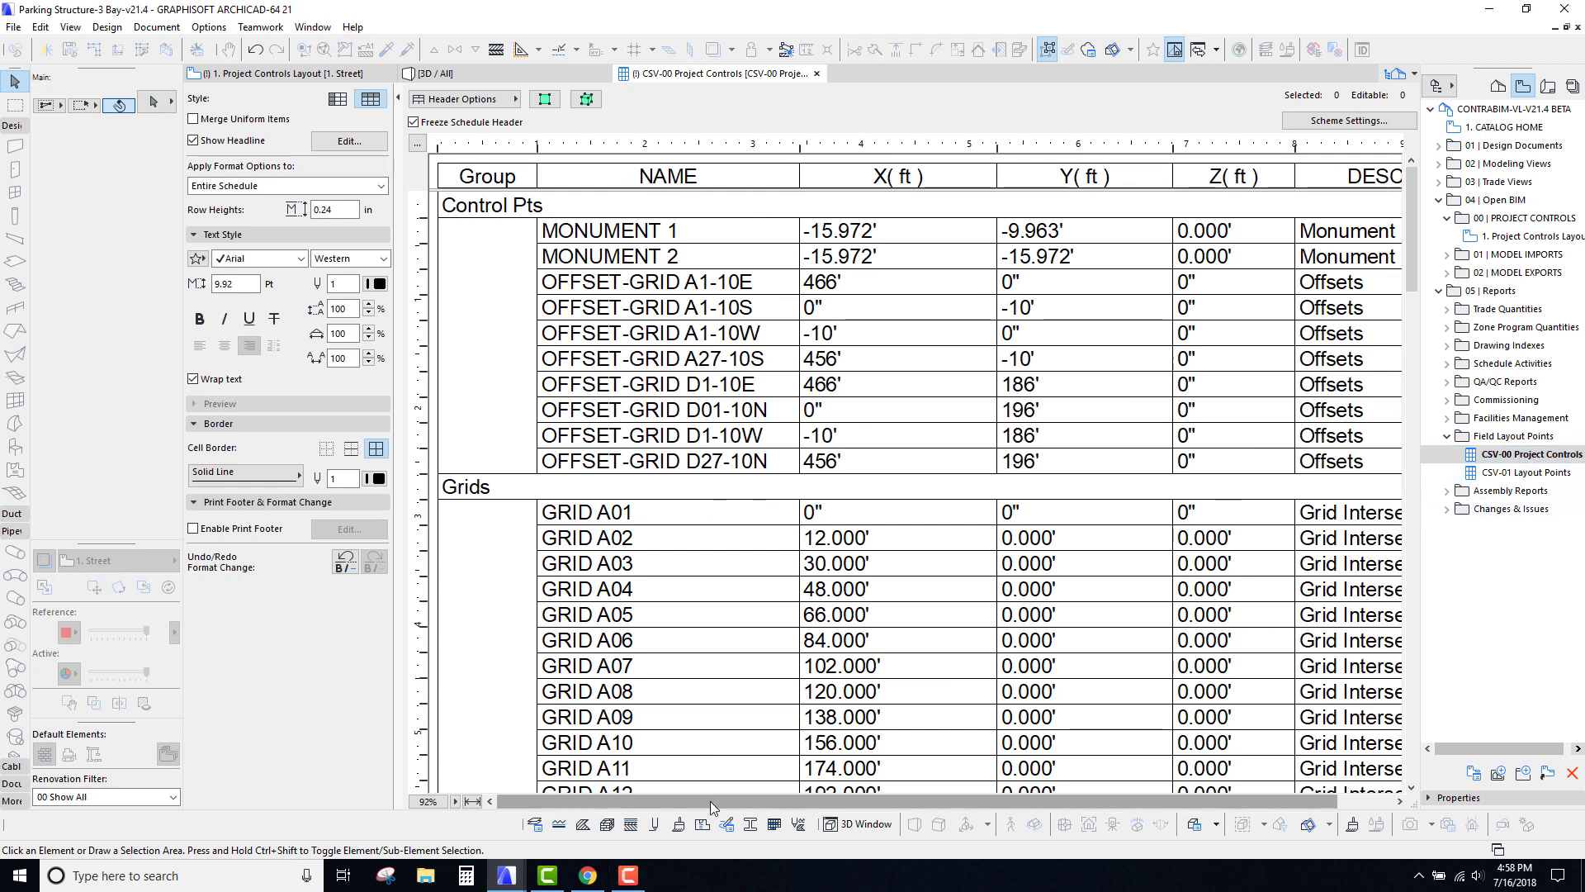
pyautogui.moveTo(710, 803)
pyautogui.mouseDown()
pyautogui.moveTo(769, 806)
pyautogui.moveTo(733, 798)
pyautogui.mouseUp()
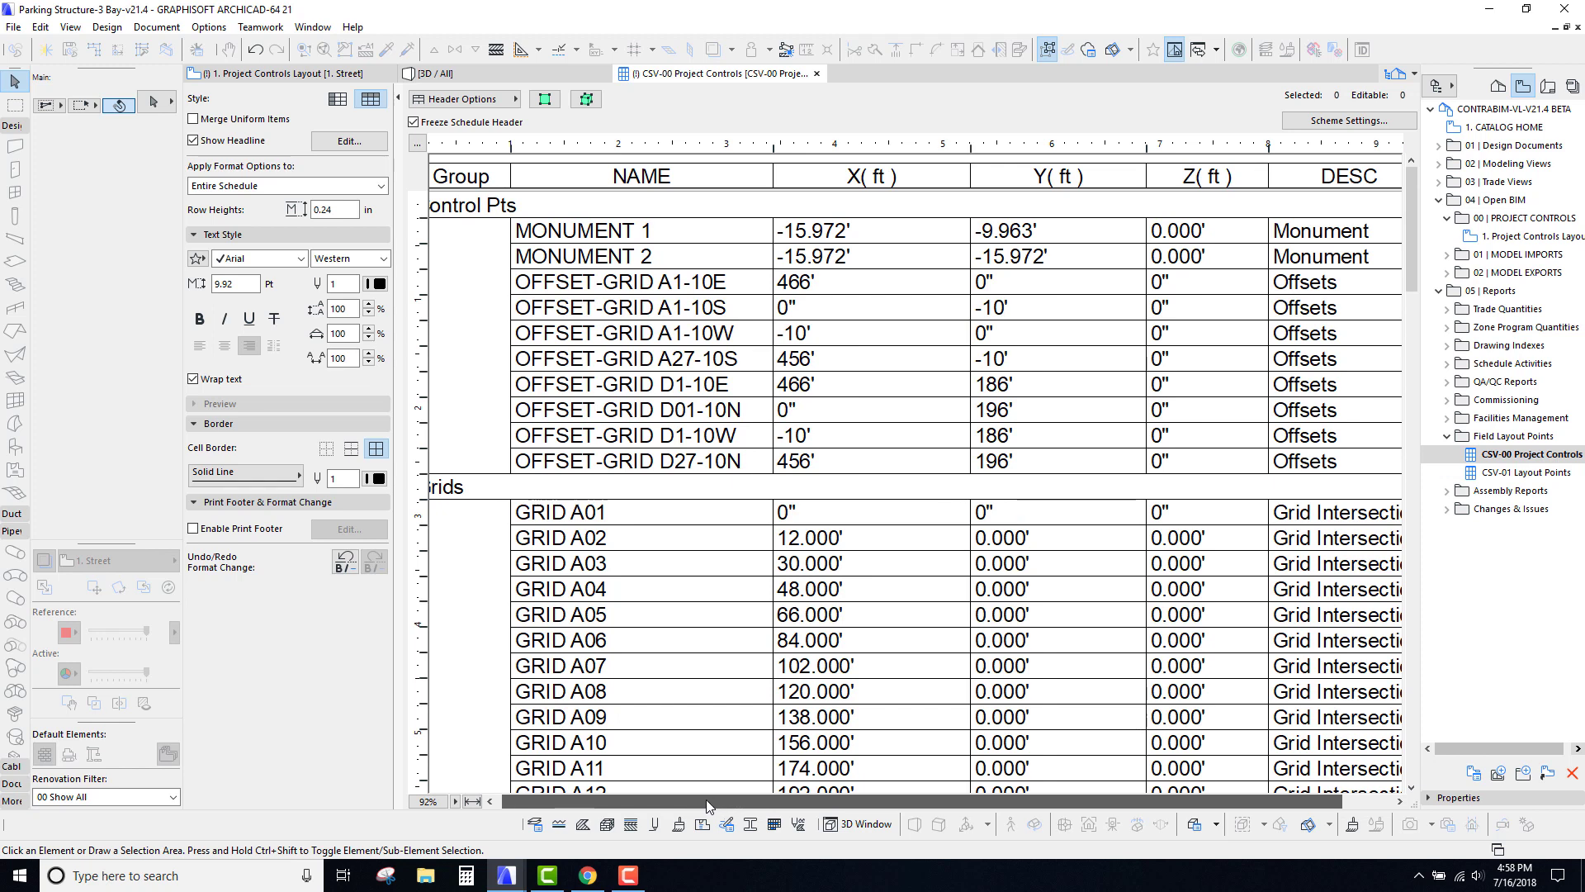
pyautogui.hscroll(-1, 705, 800)
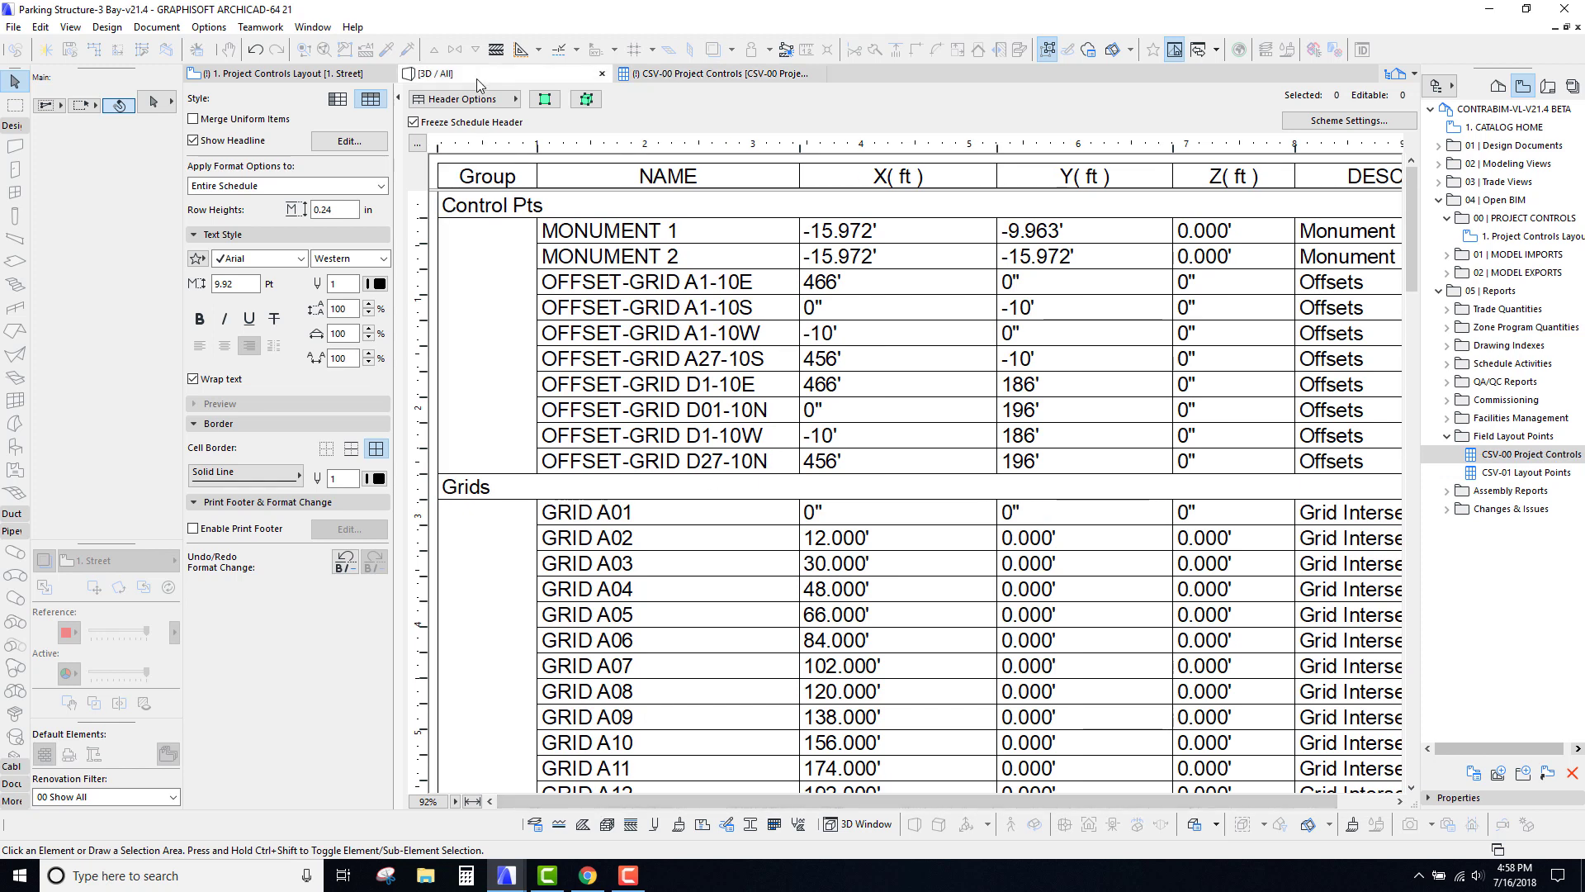
# Step: Return to the 3D view and examine the GRID A27 control point at the structure's corner
pyautogui.click(435, 74)
pyautogui.scroll(8, 798, 343)
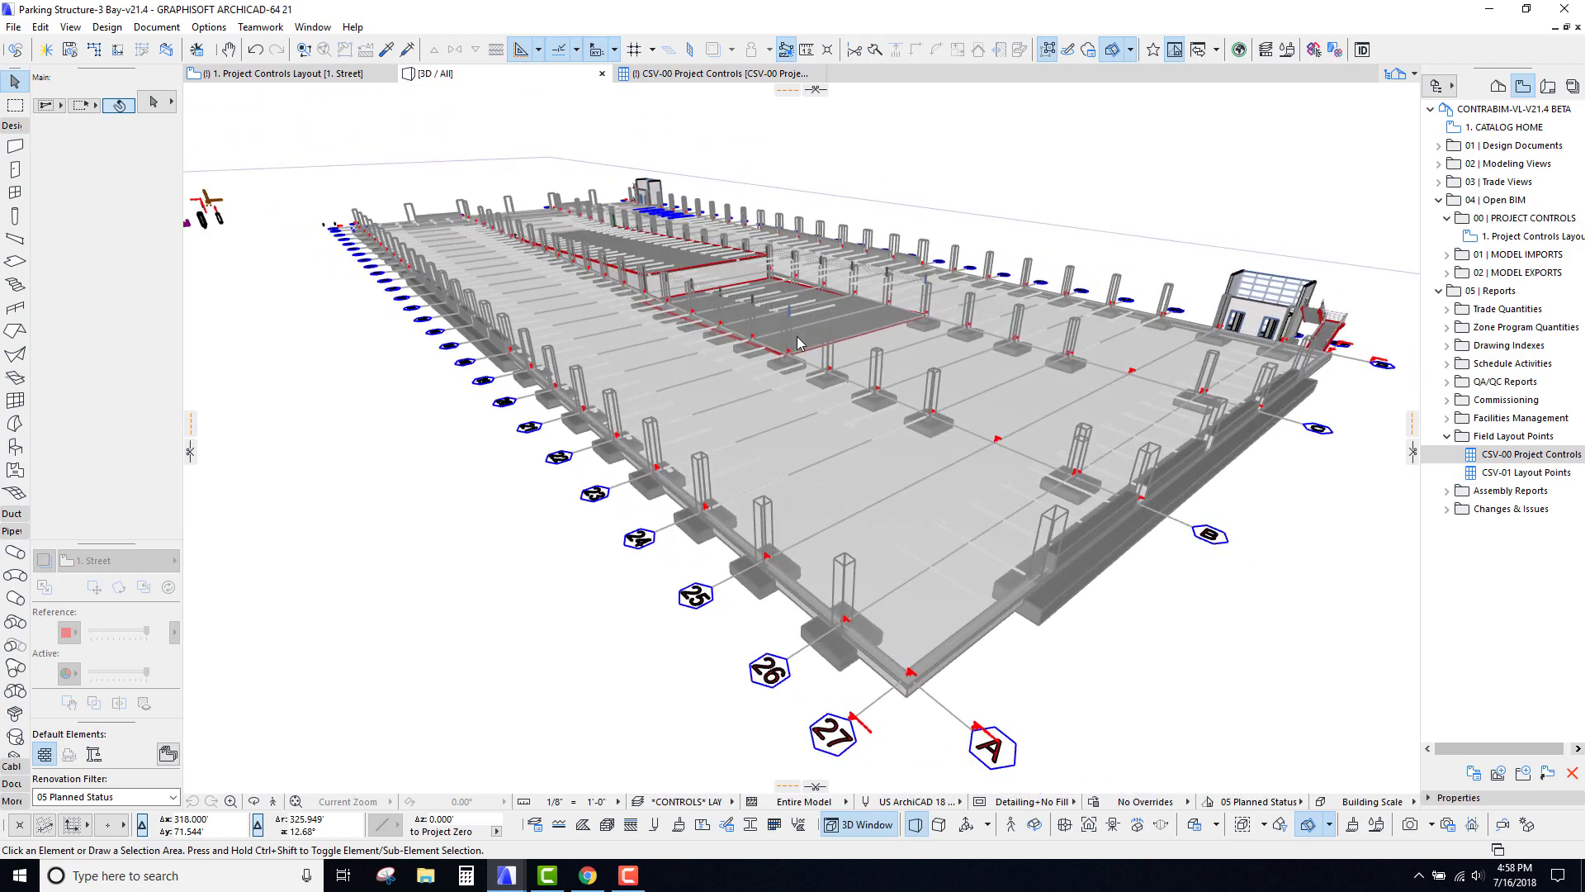
pyautogui.scroll(6, 797, 343)
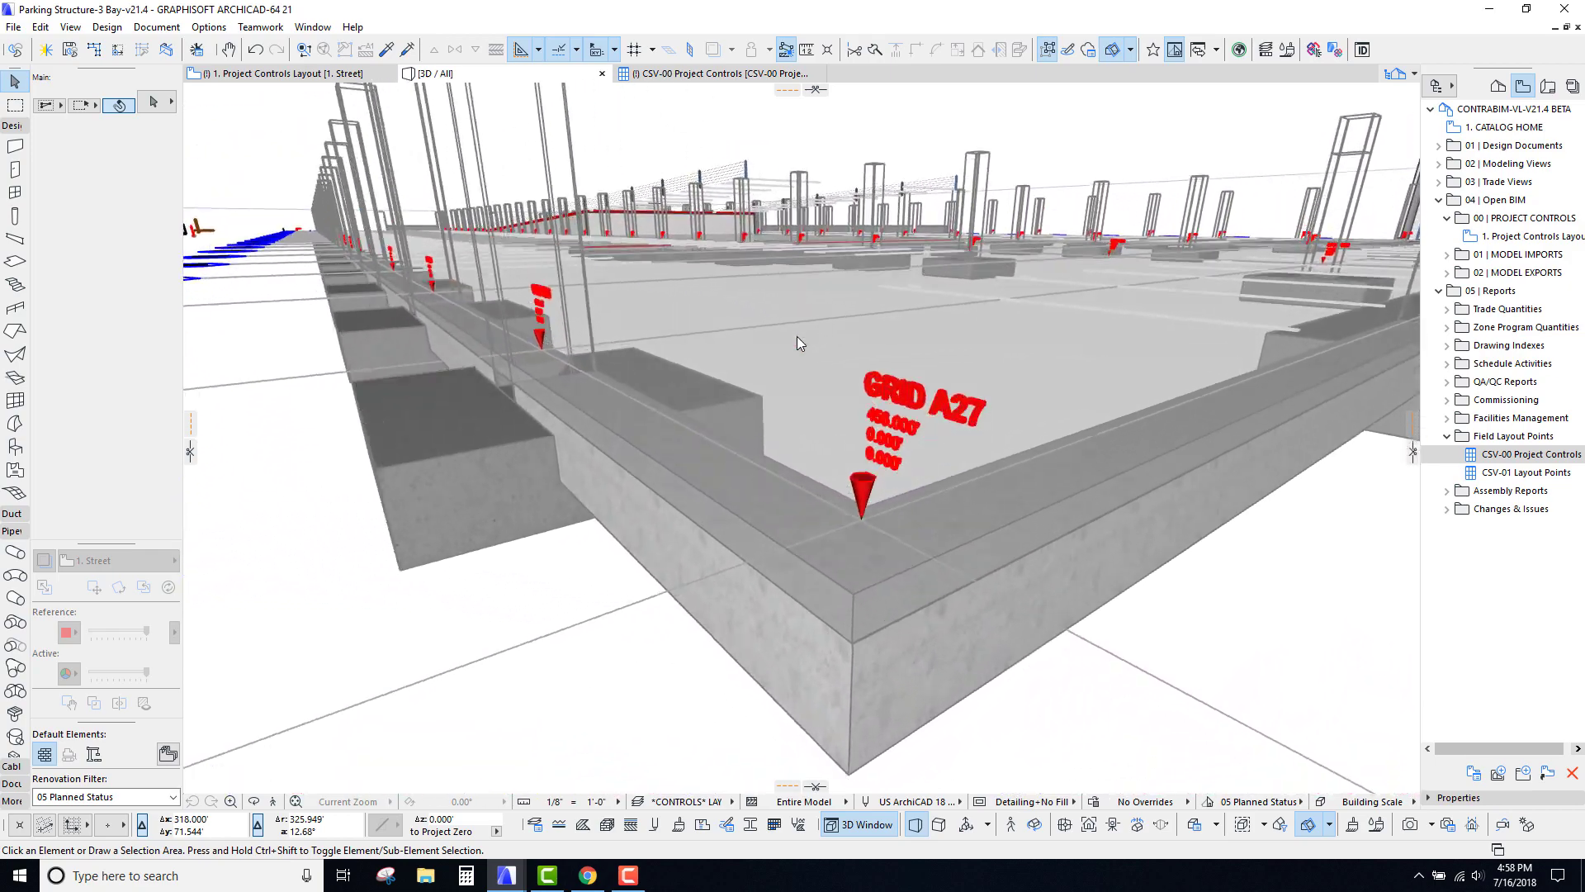
pyautogui.scroll(4, 798, 343)
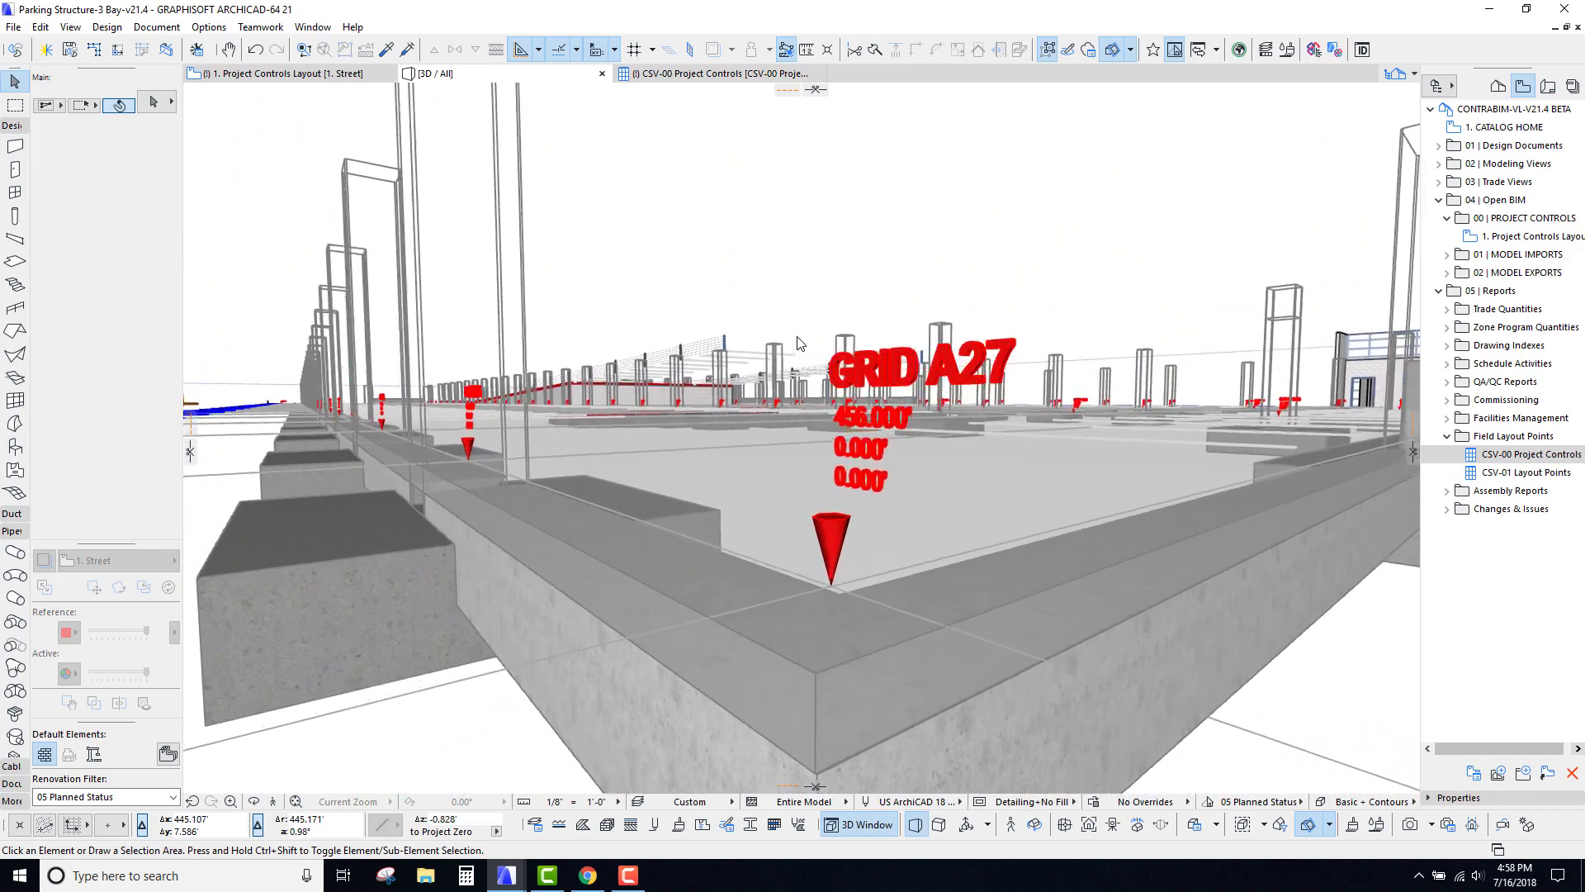